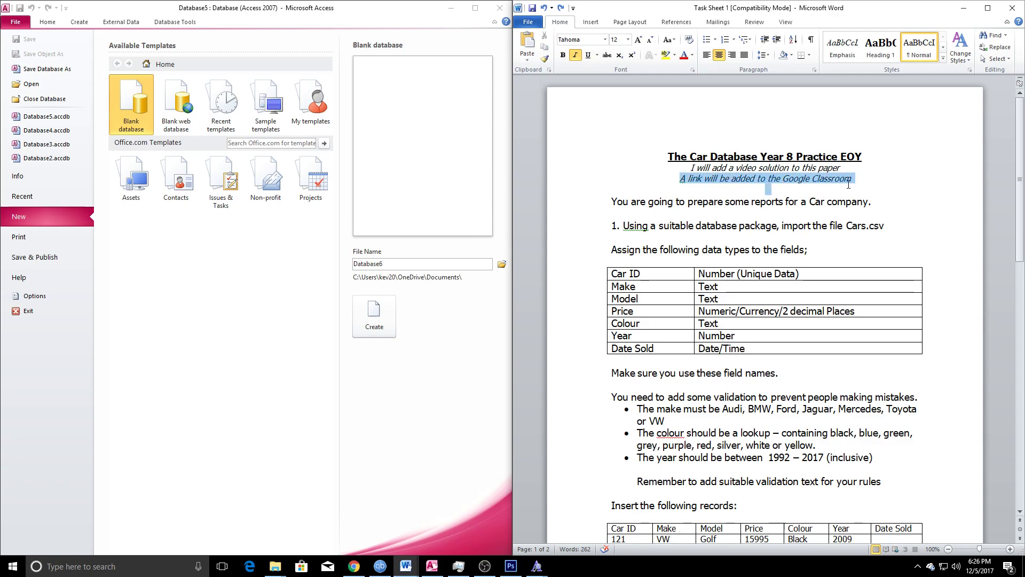
Read the task sheet's title, introduction and first instruction about importing Cars.csv into a database package
{"action": "left_click_drag", "start_coordinate": [668, 156], "coordinate": [865, 156]}
{"action": "left_click", "coordinate": [681, 158]}
{"action": "left_click_drag", "start_coordinate": [683, 170], "coordinate": [853, 179]}
{"action": "left_click", "coordinate": [729, 169]}
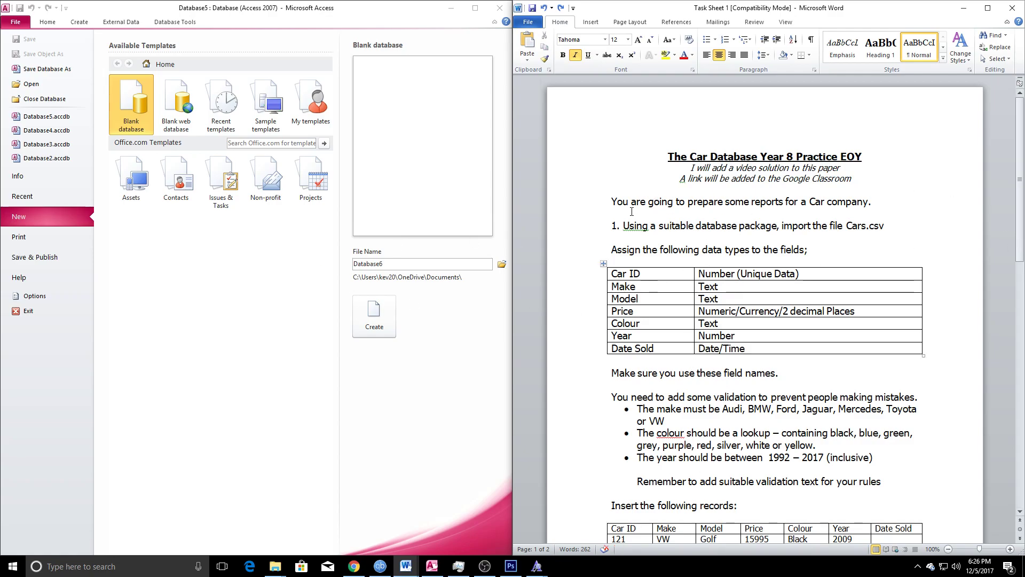
{"action": "left_click_drag", "start_coordinate": [611, 201], "coordinate": [870, 202]}
{"action": "left_click", "coordinate": [870, 201]}
{"action": "left_click_drag", "start_coordinate": [658, 227], "coordinate": [814, 226]}
{"action": "left_click_drag", "start_coordinate": [697, 225], "coordinate": [831, 220]}
{"action": "left_click", "coordinate": [830, 224]}
{"action": "left_click_drag", "start_coordinate": [696, 225], "coordinate": [751, 225]}
{"action": "left_click", "coordinate": [751, 225]}
{"action": "left_click_drag", "start_coordinate": [693, 227], "coordinate": [777, 226]}
{"action": "left_click", "coordinate": [767, 227]}
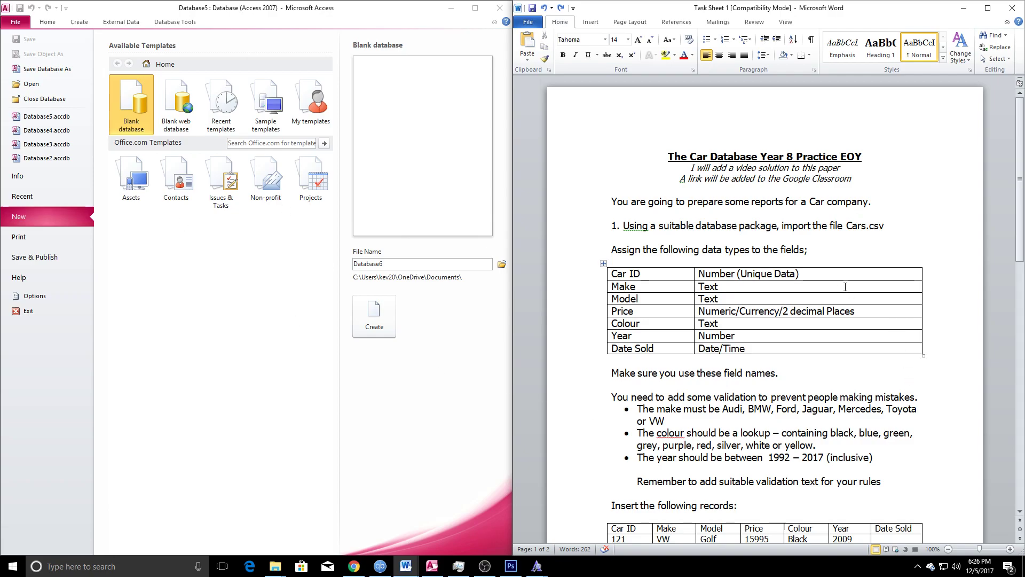
{"action": "left_click_drag", "start_coordinate": [847, 226], "coordinate": [881, 233]}
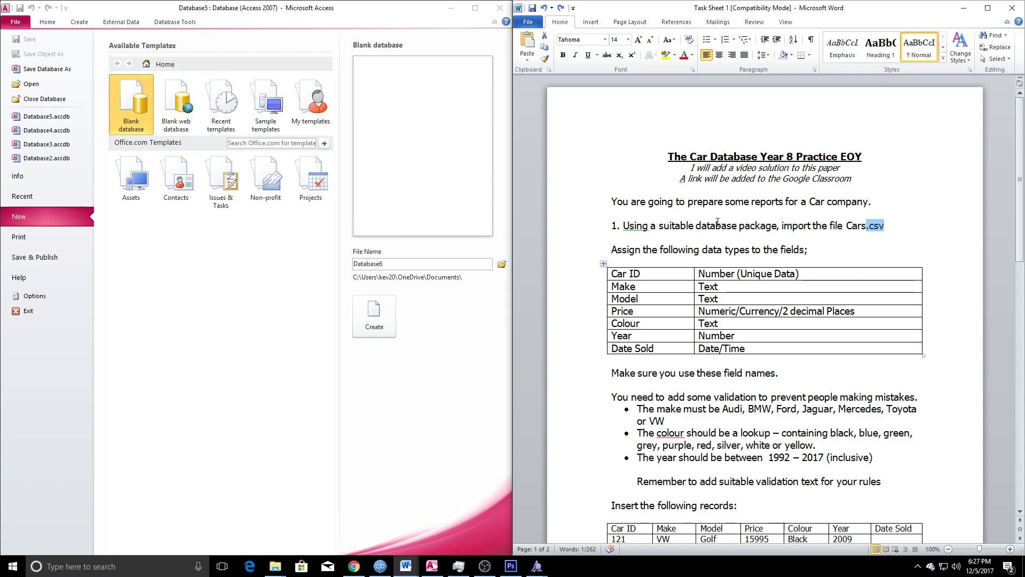
Create a blank database named Database6 and close its empty starter table
{"action": "left_click", "coordinate": [147, 108]}
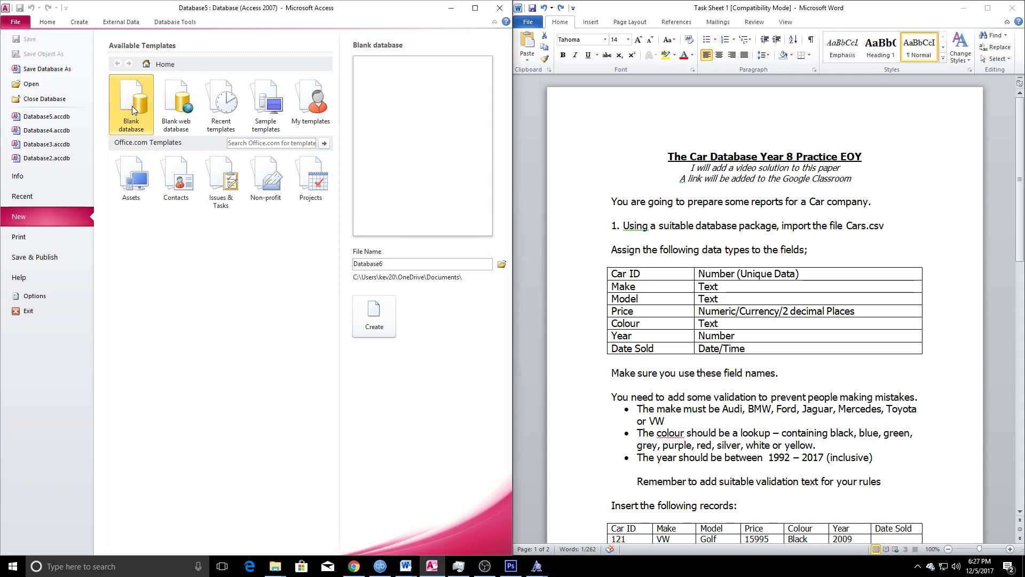
{"action": "left_click", "coordinate": [384, 315]}
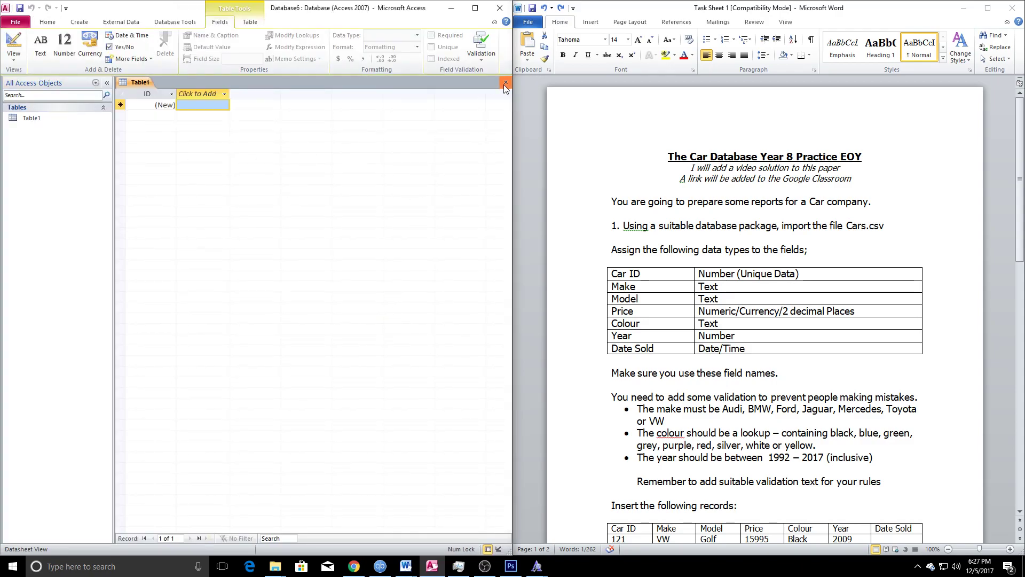
{"action": "left_click", "coordinate": [505, 82]}
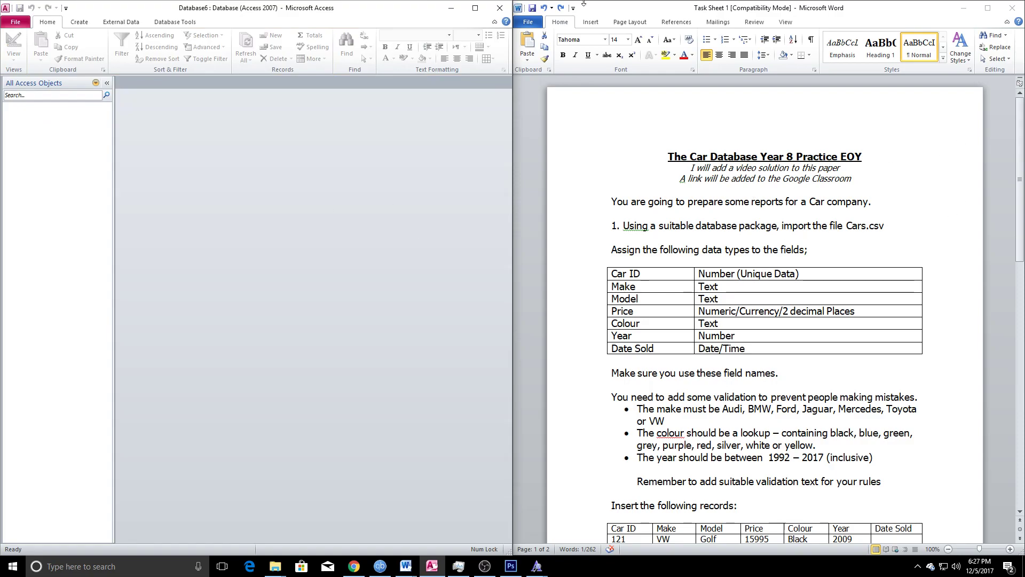
Start a text file import of Cars.csv from the Year 8 Car Database folder into a new table
{"action": "left_click", "coordinate": [120, 22]}
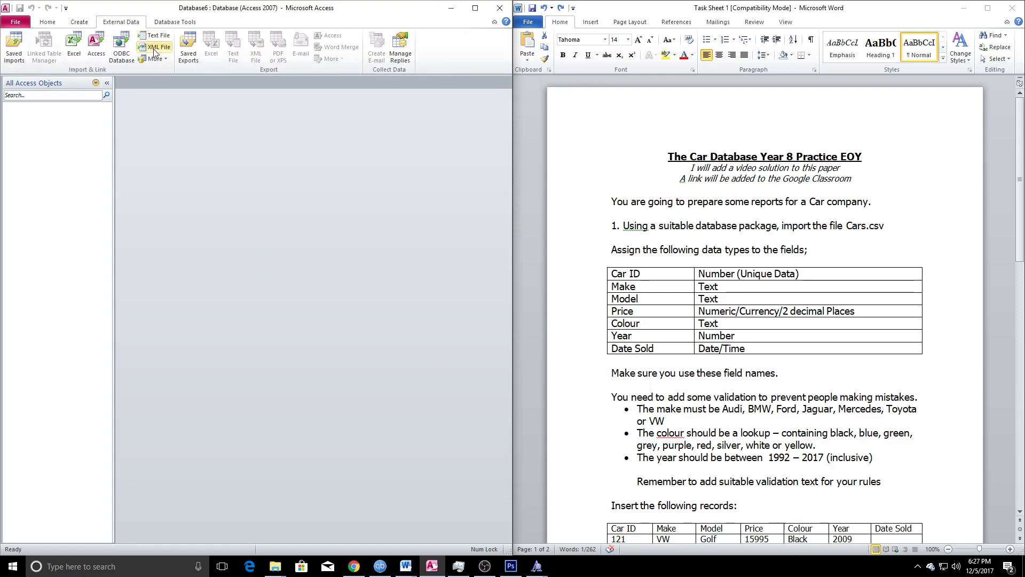
{"action": "left_click", "coordinate": [155, 35]}
{"action": "left_click", "coordinate": [415, 210]}
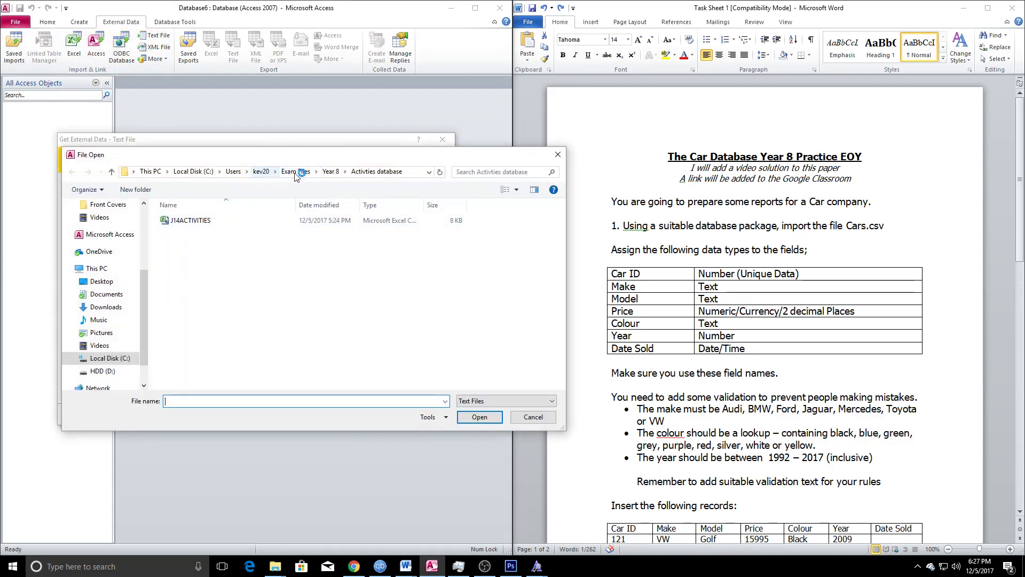
{"action": "left_click", "coordinate": [288, 174]}
{"action": "double_click", "coordinate": [197, 222]}
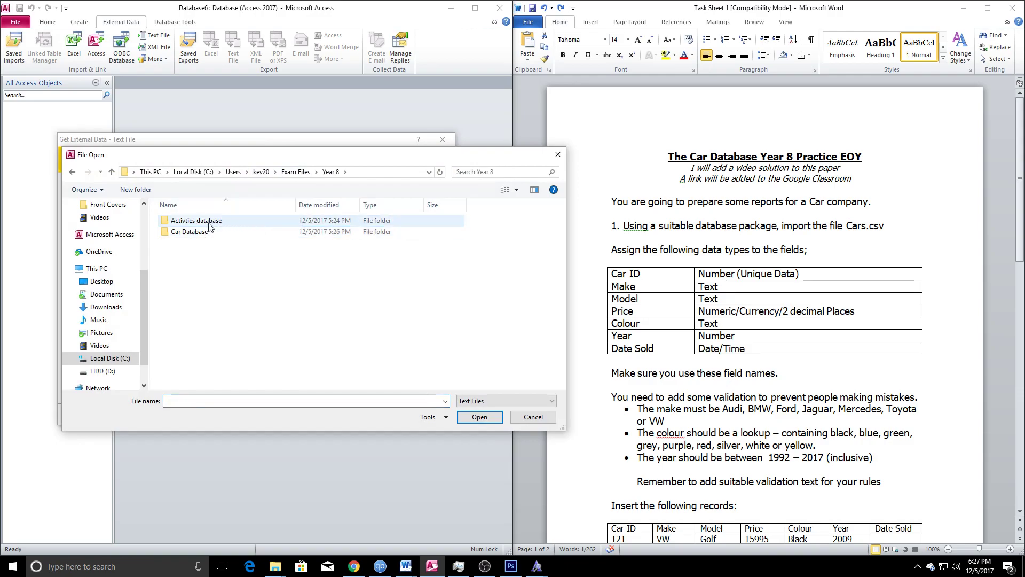
{"action": "double_click", "coordinate": [213, 231]}
{"action": "left_click", "coordinate": [224, 221]}
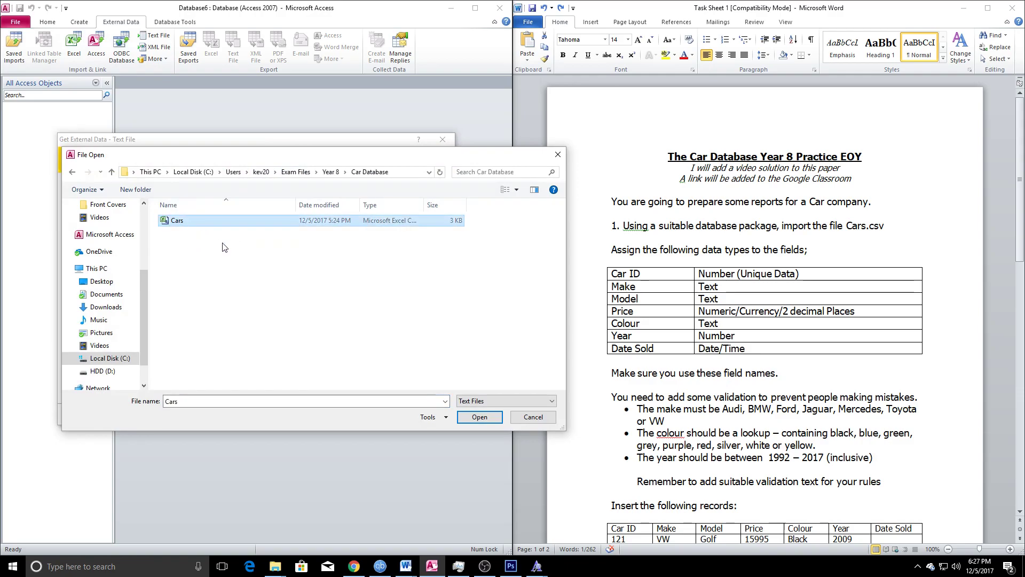
{"action": "left_click", "coordinate": [473, 419]}
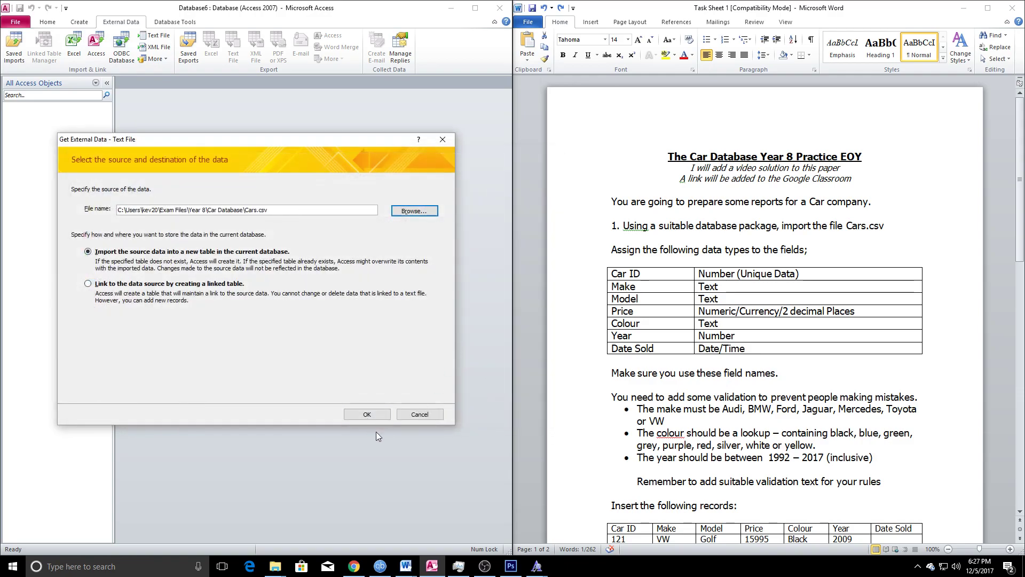
{"action": "left_click", "coordinate": [371, 416]}
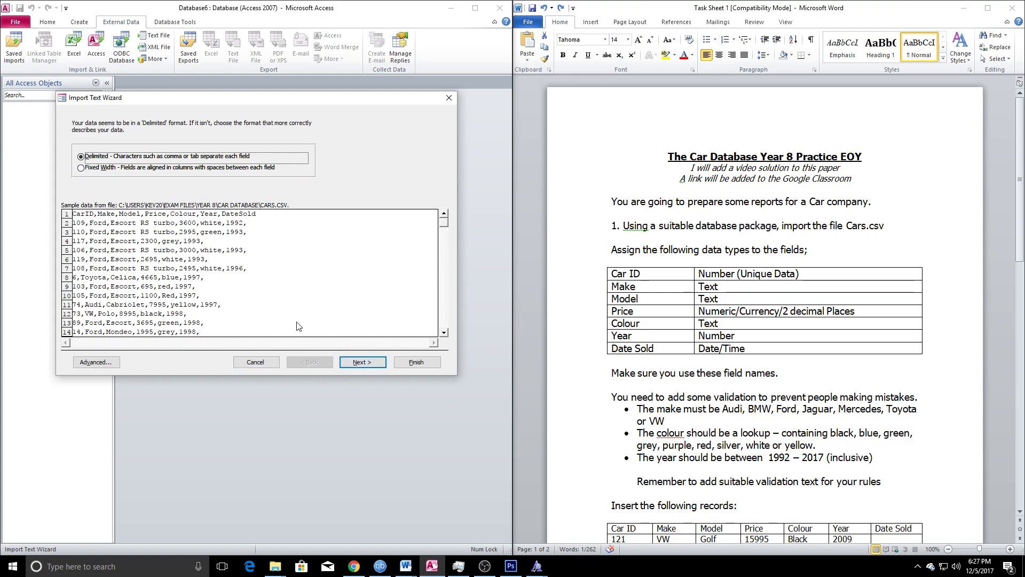
Keep the import comma-delimited and treat the first row of the file as field names
{"action": "left_click", "coordinate": [363, 362]}
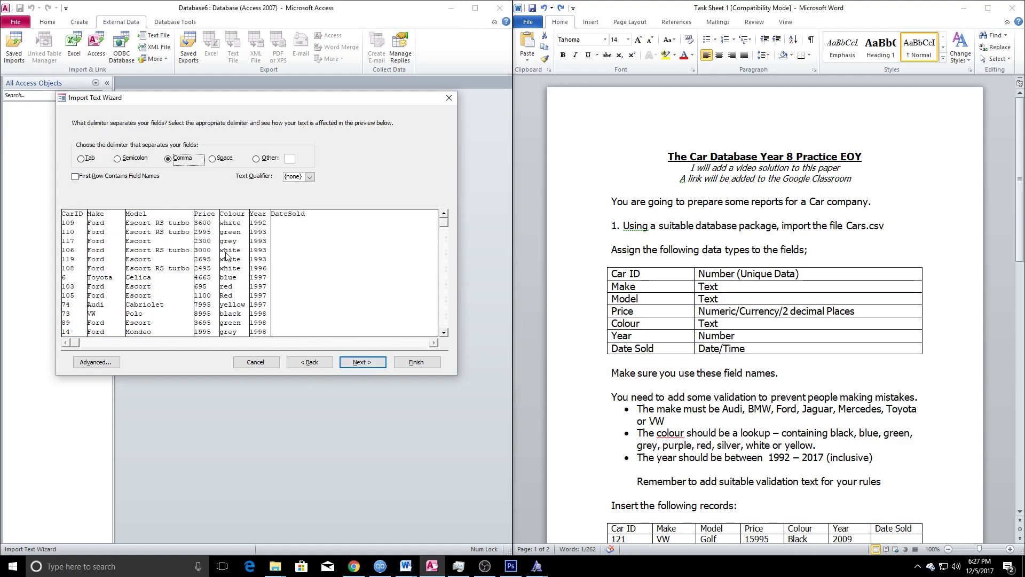
{"action": "left_click", "coordinate": [78, 179]}
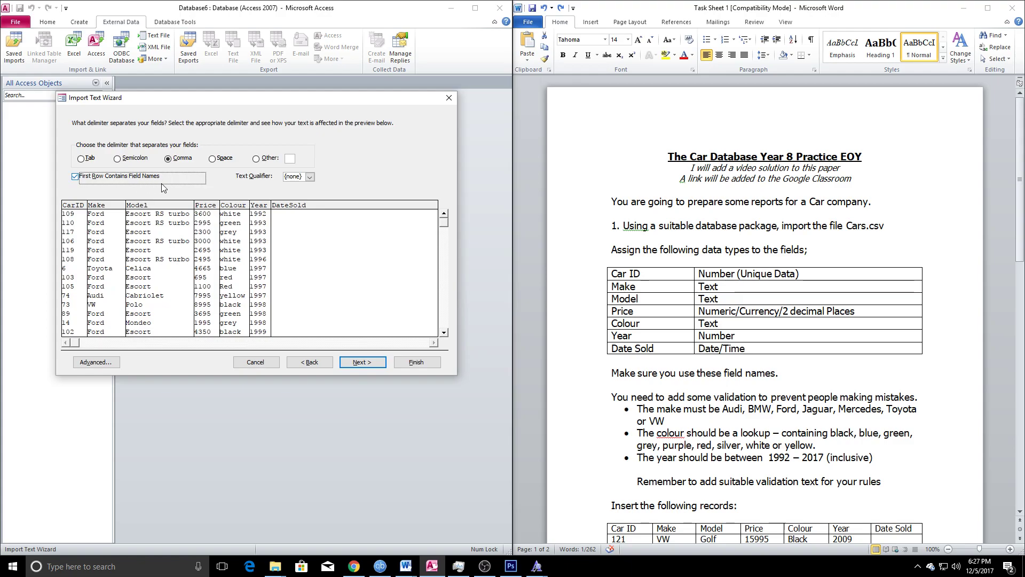
{"action": "left_click", "coordinate": [75, 177]}
{"action": "left_click", "coordinate": [75, 178]}
{"action": "left_click", "coordinate": [80, 180]}
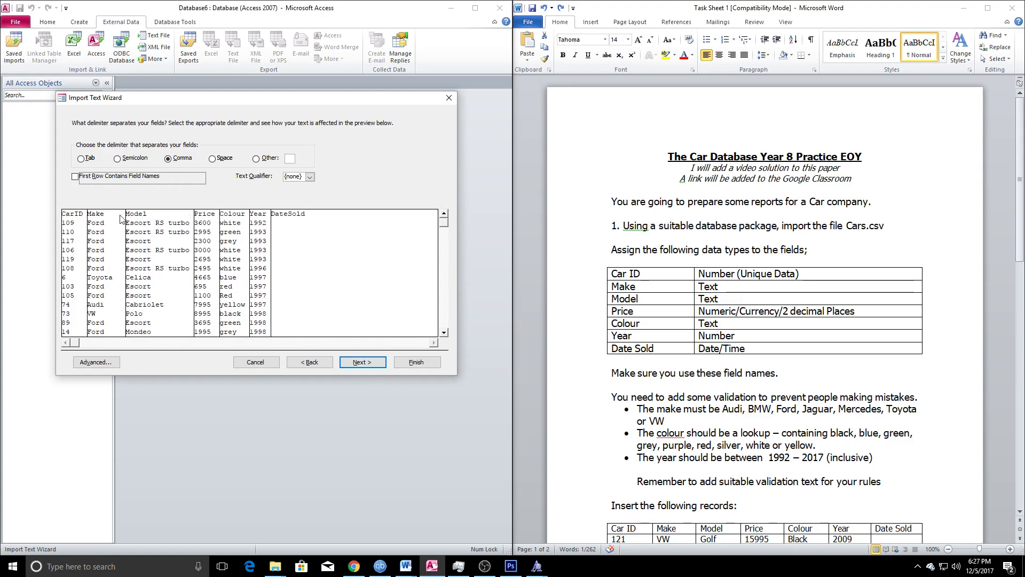
{"action": "left_click", "coordinate": [76, 178]}
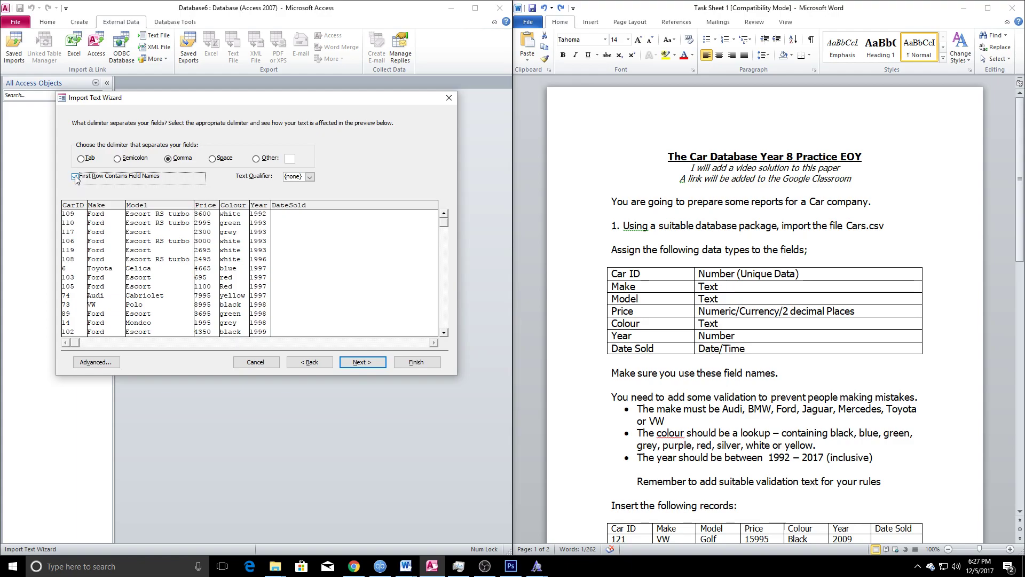
{"action": "left_click", "coordinate": [362, 362]}
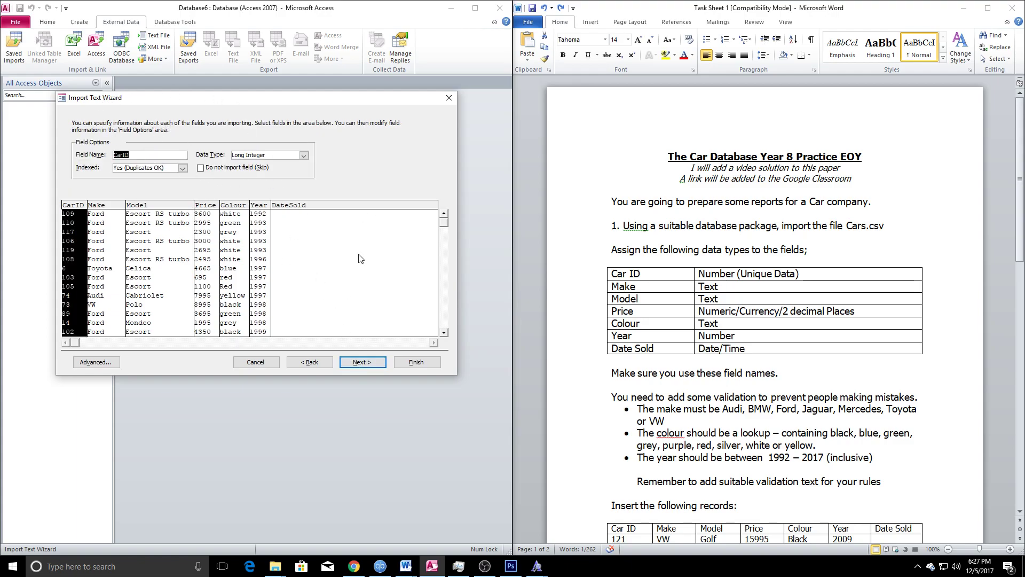
Choose CarID as the primary key and finish importing into the Cars table without saving the import steps
{"action": "left_click", "coordinate": [363, 362]}
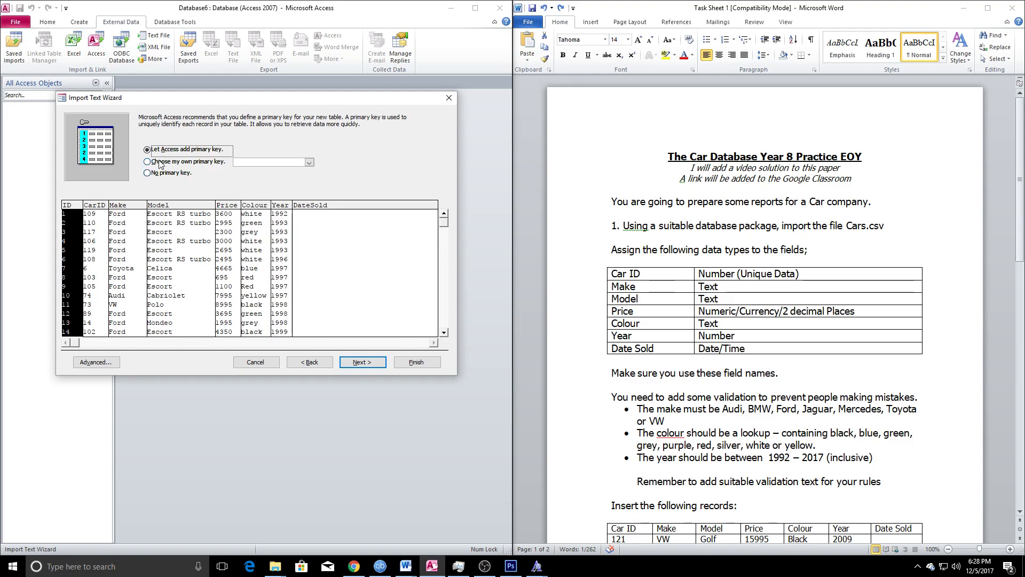
{"action": "left_click", "coordinate": [159, 163]}
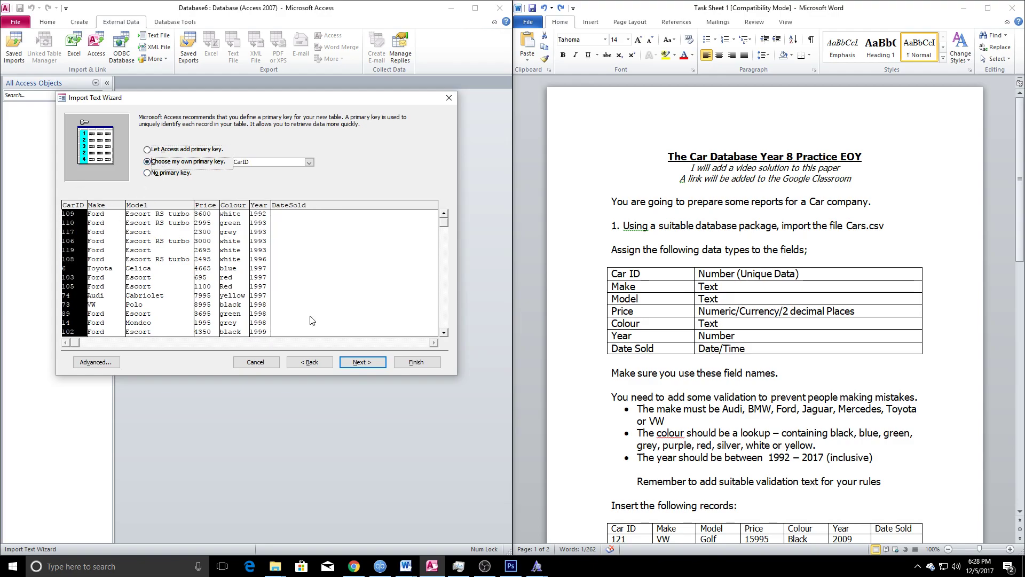
{"action": "left_click", "coordinate": [373, 362]}
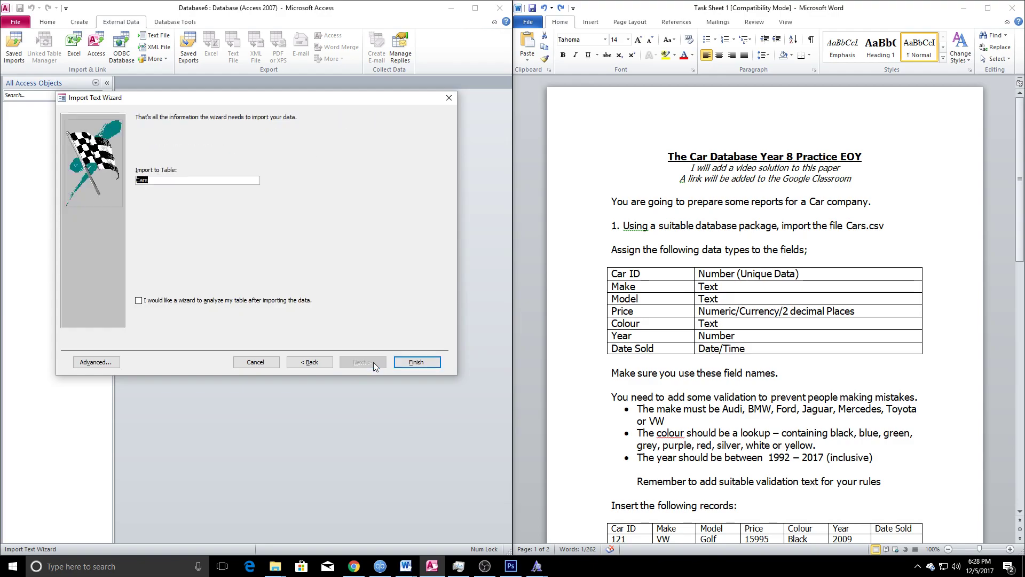
{"action": "left_click", "coordinate": [417, 363]}
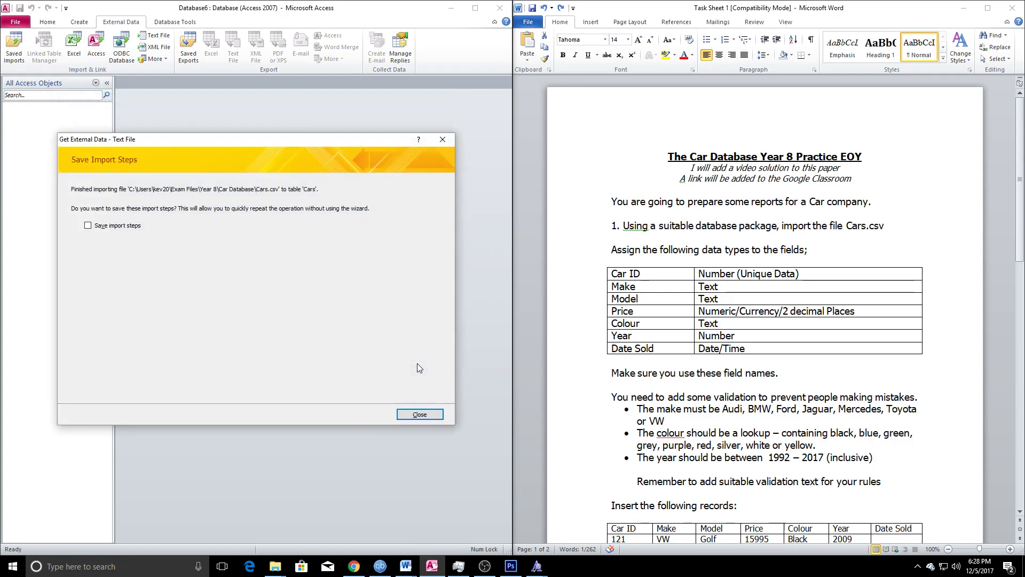
{"action": "left_click", "coordinate": [436, 148]}
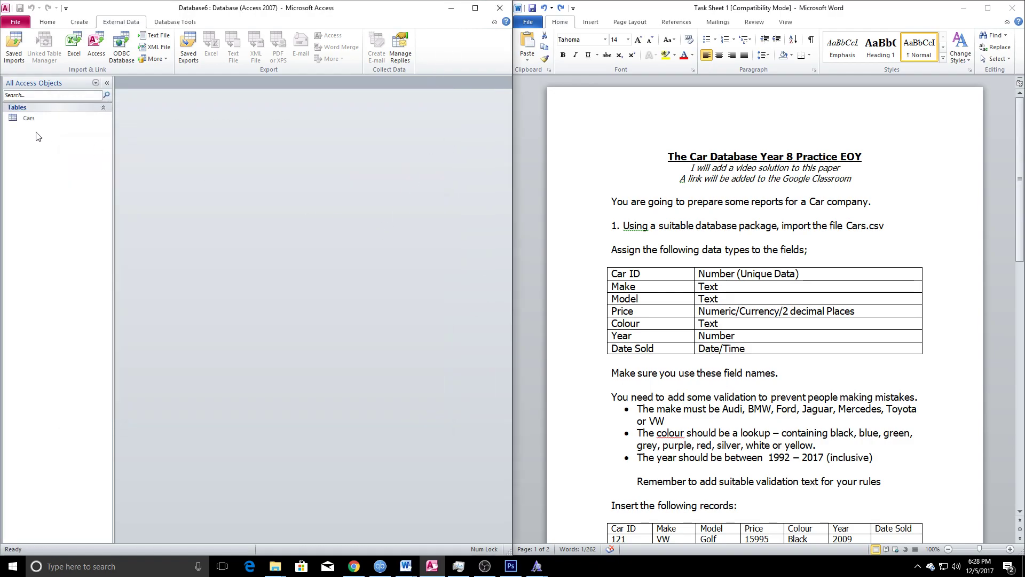
Open the Cars table in Design view
{"action": "right_click", "coordinate": [23, 122]}
{"action": "left_click", "coordinate": [63, 138]}
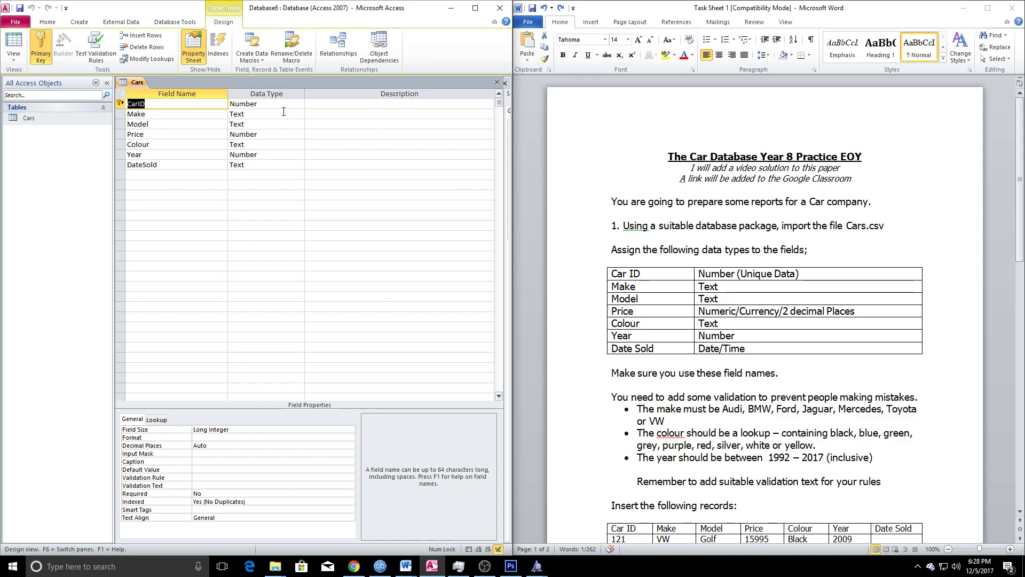
{"action": "left_click", "coordinate": [251, 144]}
{"action": "left_click", "coordinate": [300, 144]}
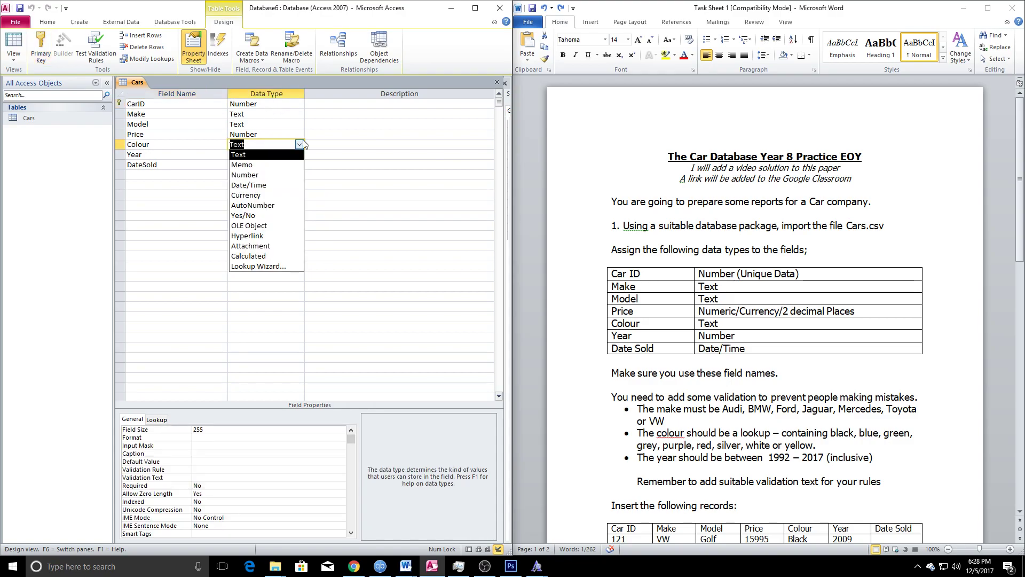
{"action": "left_click", "coordinate": [276, 196]}
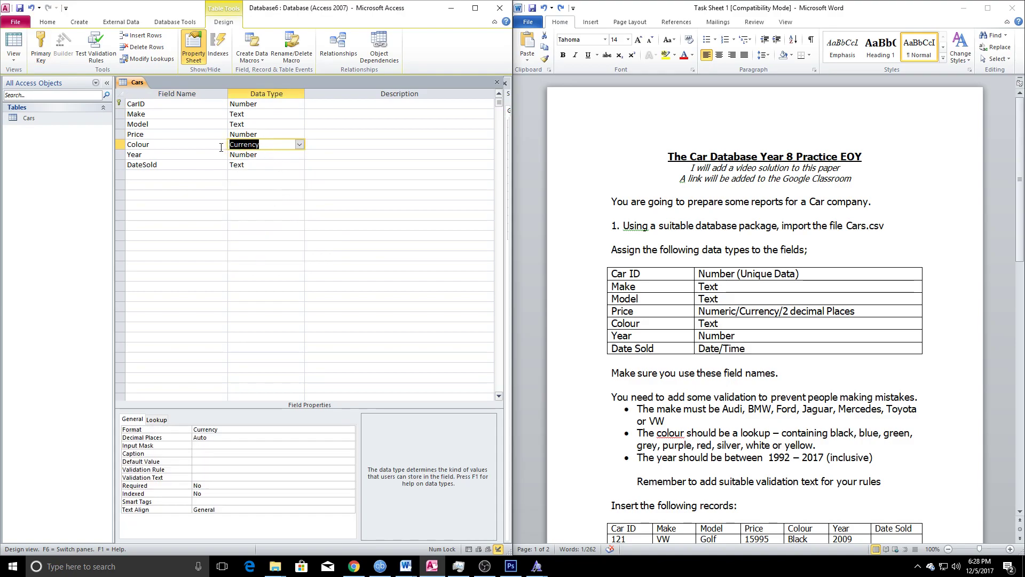
{"action": "left_click", "coordinate": [300, 144]}
{"action": "left_click", "coordinate": [269, 154]}
Set the data type of the Price field to Currency and the DateSold field to Date/Time
{"action": "left_click", "coordinate": [272, 134]}
{"action": "left_click", "coordinate": [299, 134]}
{"action": "left_click", "coordinate": [269, 185]}
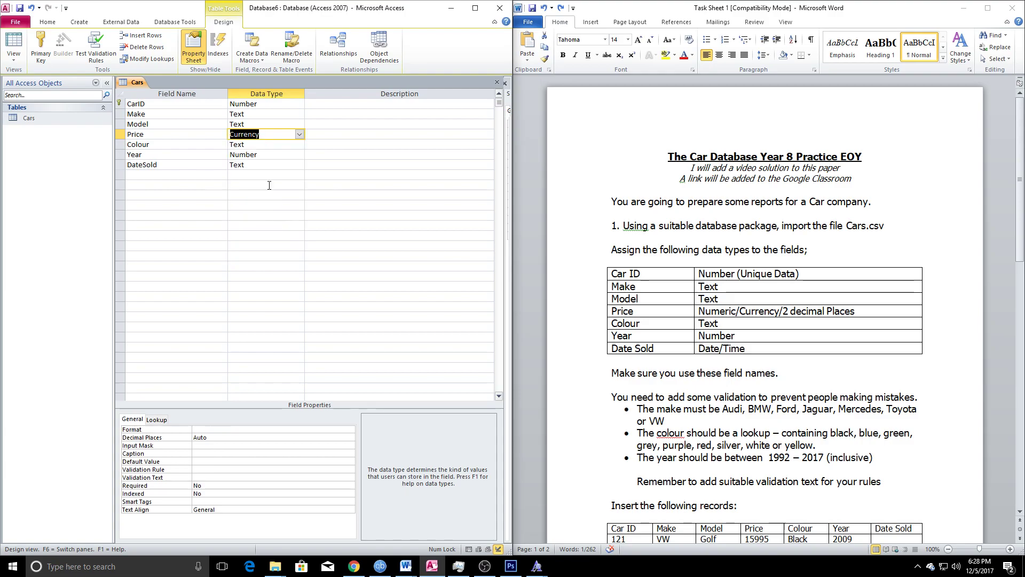
{"action": "left_click", "coordinate": [247, 165]}
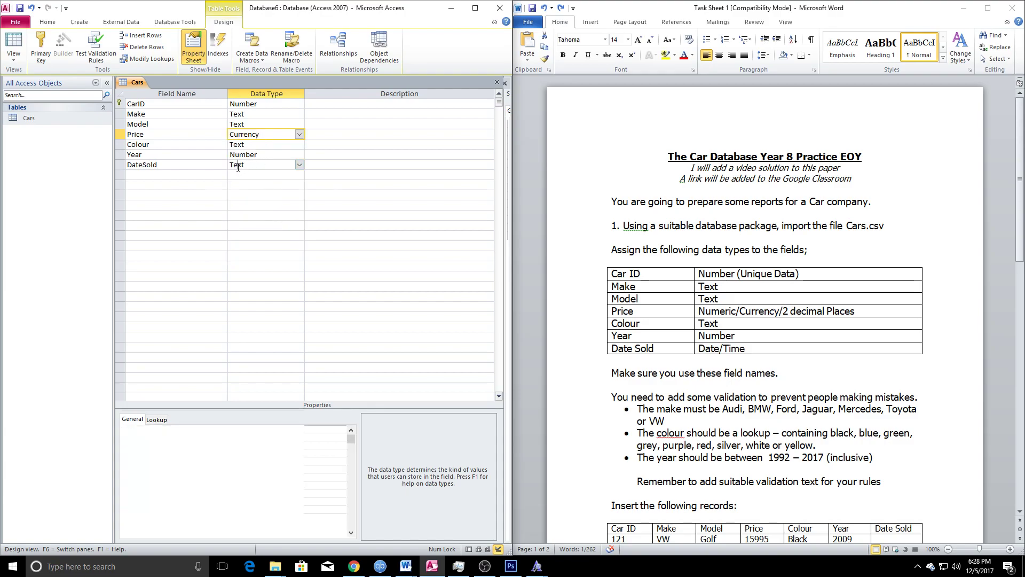
{"action": "left_click", "coordinate": [300, 165]}
{"action": "left_click", "coordinate": [271, 205]}
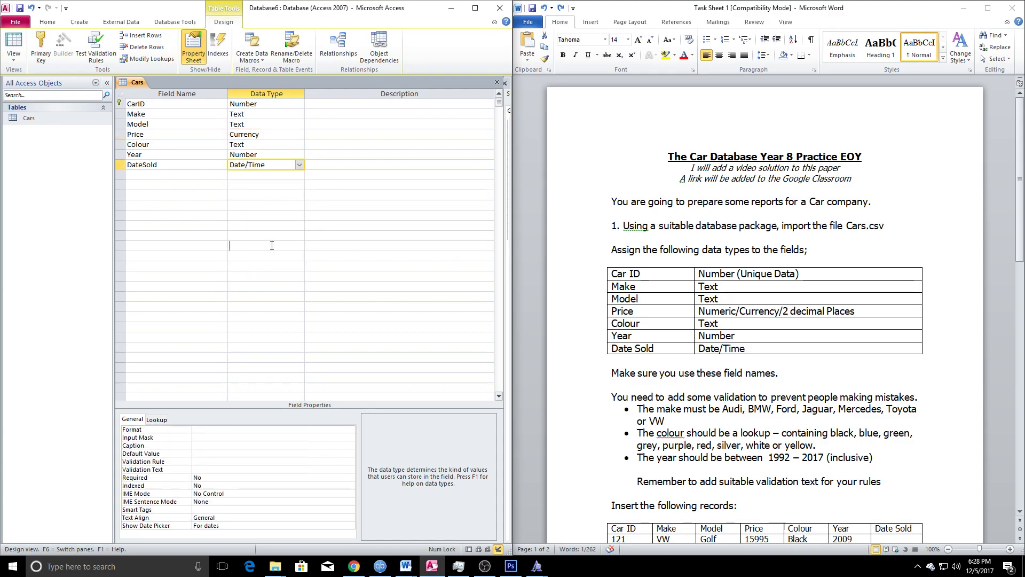
{"action": "left_click", "coordinate": [267, 245]}
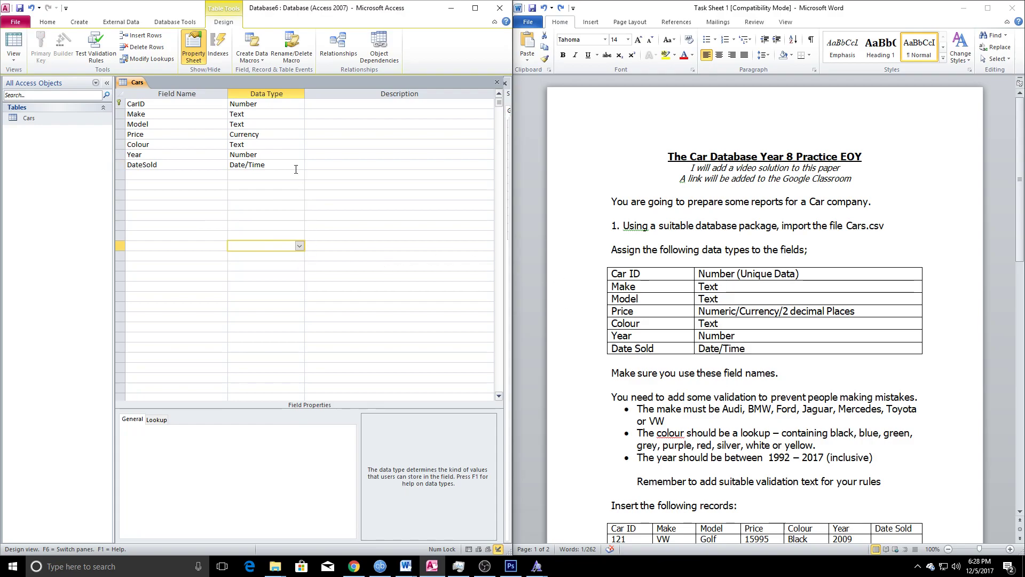
Close the Cars table with its design changes saved and reopen it in Design view
{"action": "left_click", "coordinate": [497, 83]}
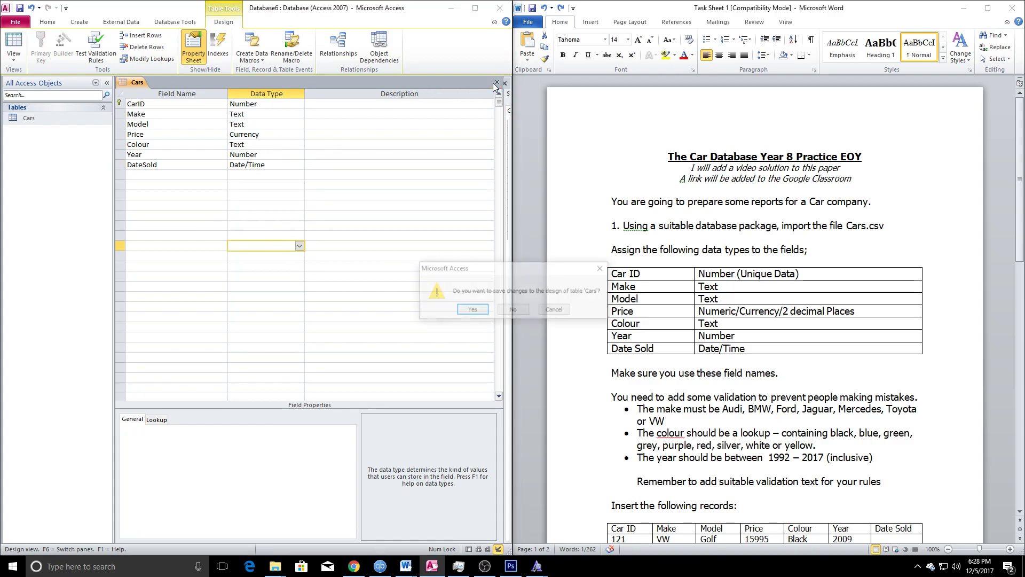
{"action": "left_click", "coordinate": [473, 315]}
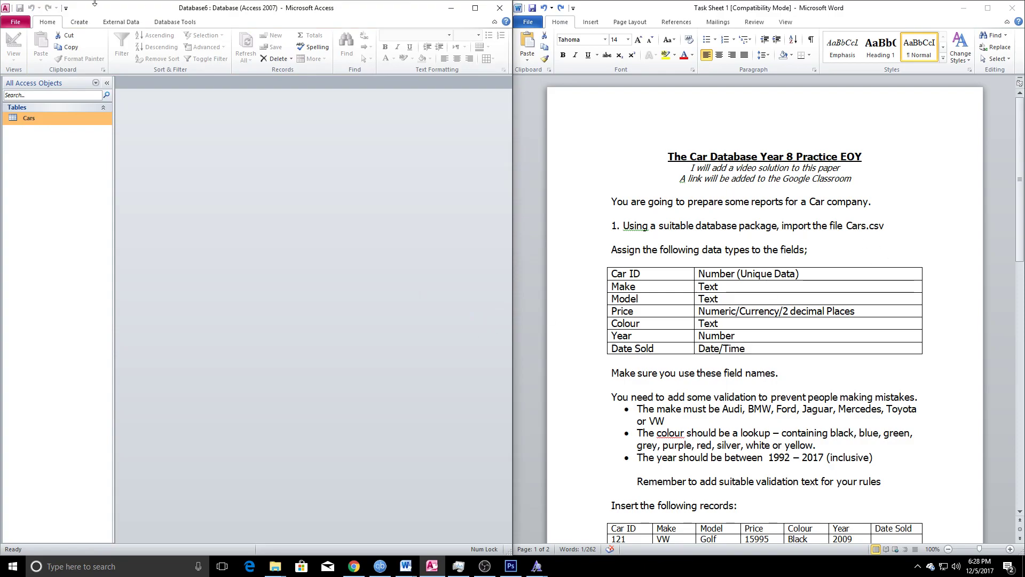
{"action": "right_click", "coordinate": [44, 118]}
{"action": "left_click", "coordinate": [80, 143]}
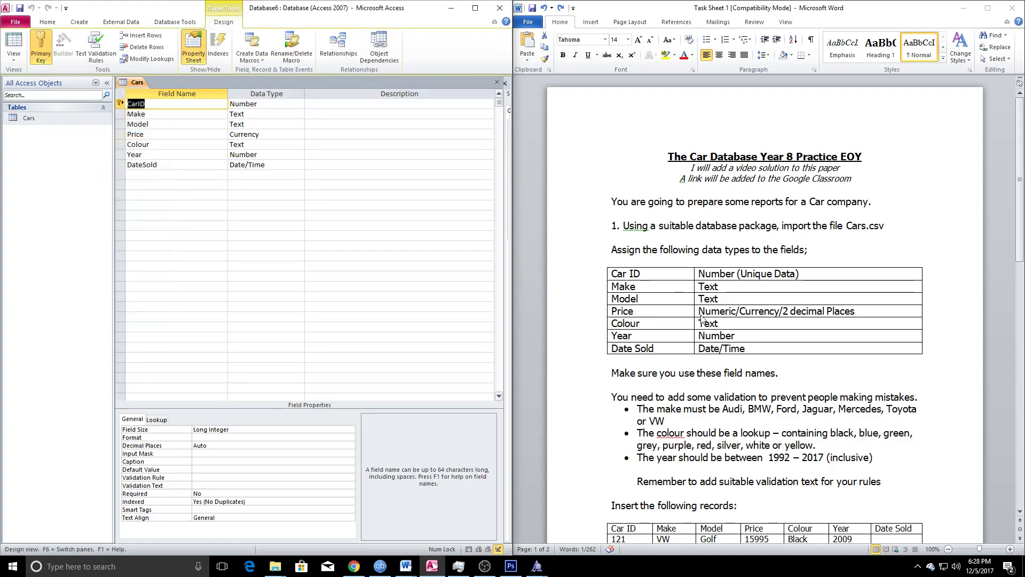
Select the Make field and copy the allowed makes "Audi, BMW, Ford, Jaguar, Mercedes, Toyota or VW" from the task sheet
{"action": "left_click", "coordinate": [701, 313]}
{"action": "scroll", "coordinate": [700, 314], "scroll_direction": "down", "scroll_amount": 1}
{"action": "left_click_drag", "start_coordinate": [611, 346], "coordinate": [908, 382]}
{"action": "left_click", "coordinate": [849, 382]}
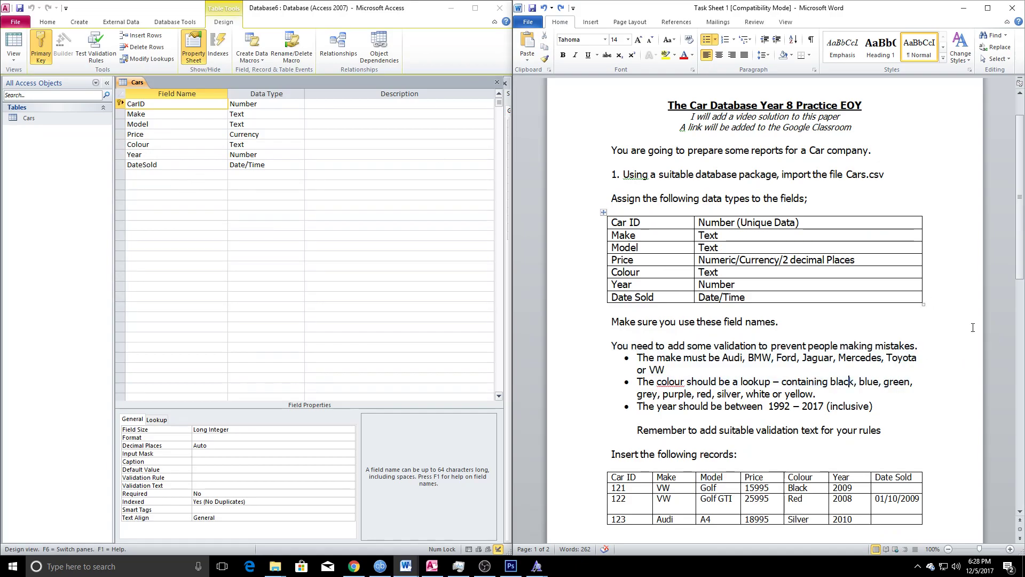
{"action": "left_click", "coordinate": [146, 114]}
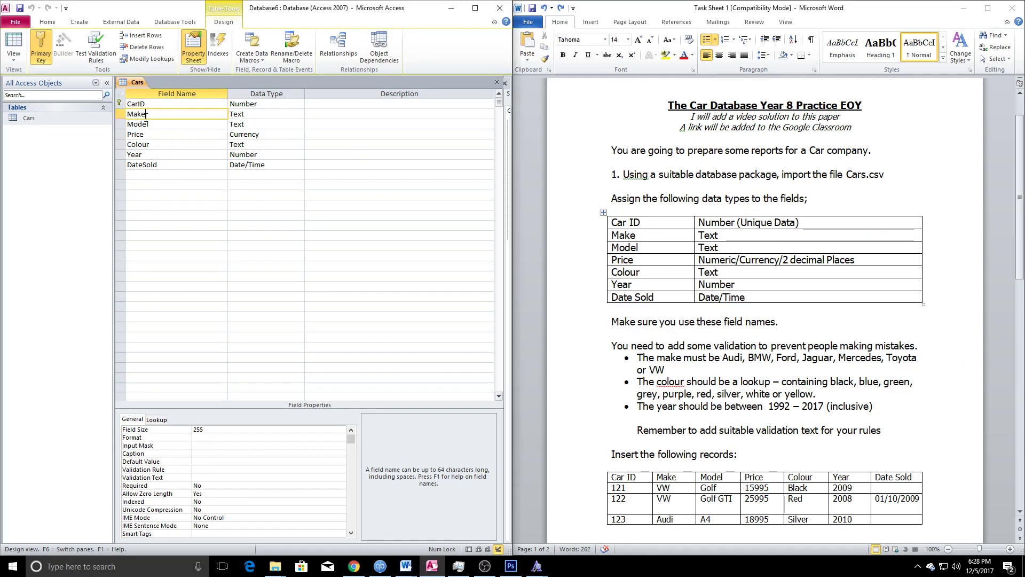
{"action": "left_click", "coordinate": [727, 357]}
{"action": "left_click_drag", "start_coordinate": [727, 358], "coordinate": [851, 374]}
{"action": "left_click_drag", "start_coordinate": [672, 368], "coordinate": [666, 369]}
{"action": "key", "text": "ctrl+c"}
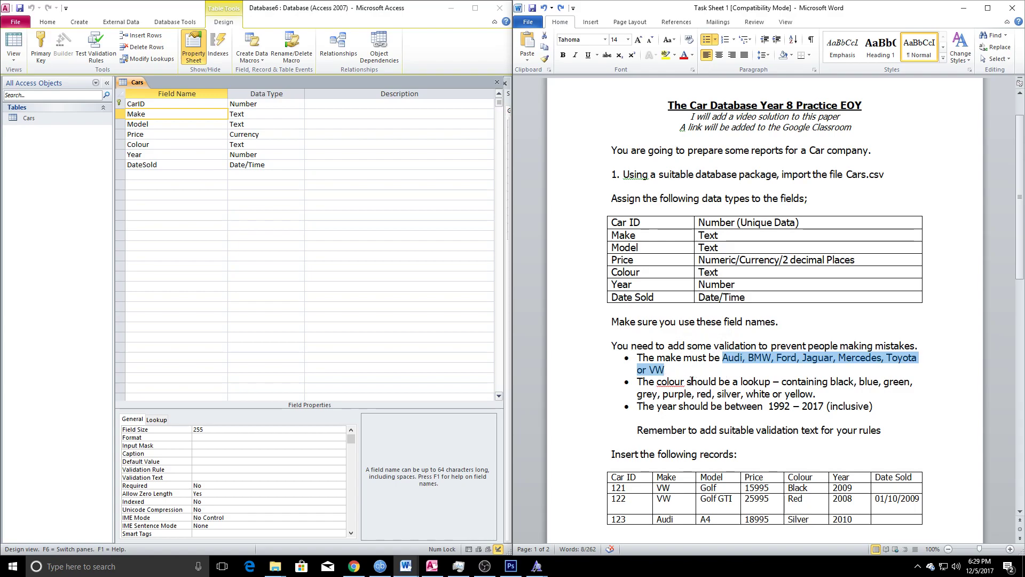
Paste the copied list of makes into the Make field's validation rule and try to apply it
{"action": "left_click", "coordinate": [196, 470]}
{"action": "key", "text": "ctrl+v"}
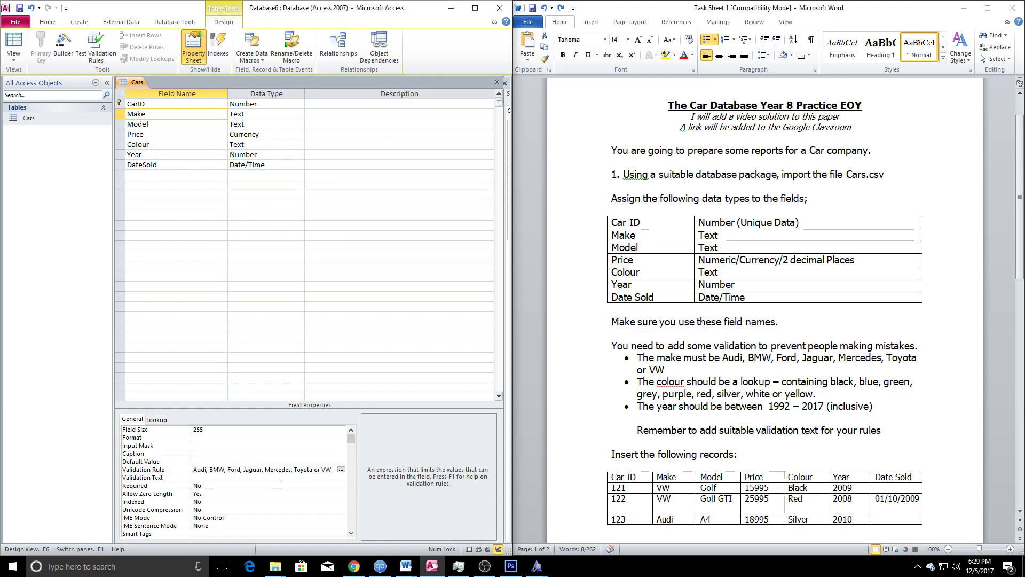
{"action": "key", "text": "BackSpace"}
{"action": "key", "text": "Return"}
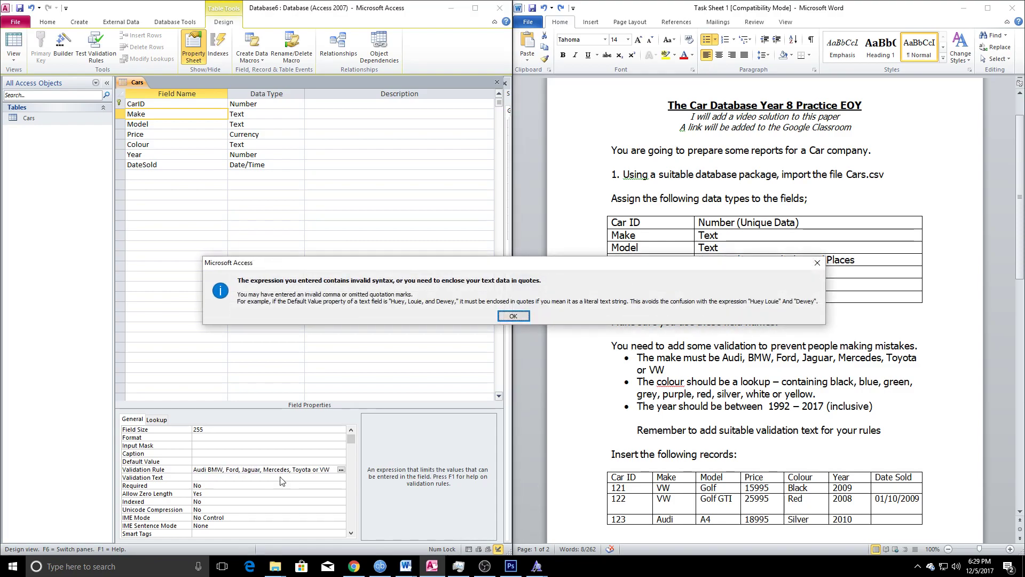
{"action": "left_click", "coordinate": [513, 316]}
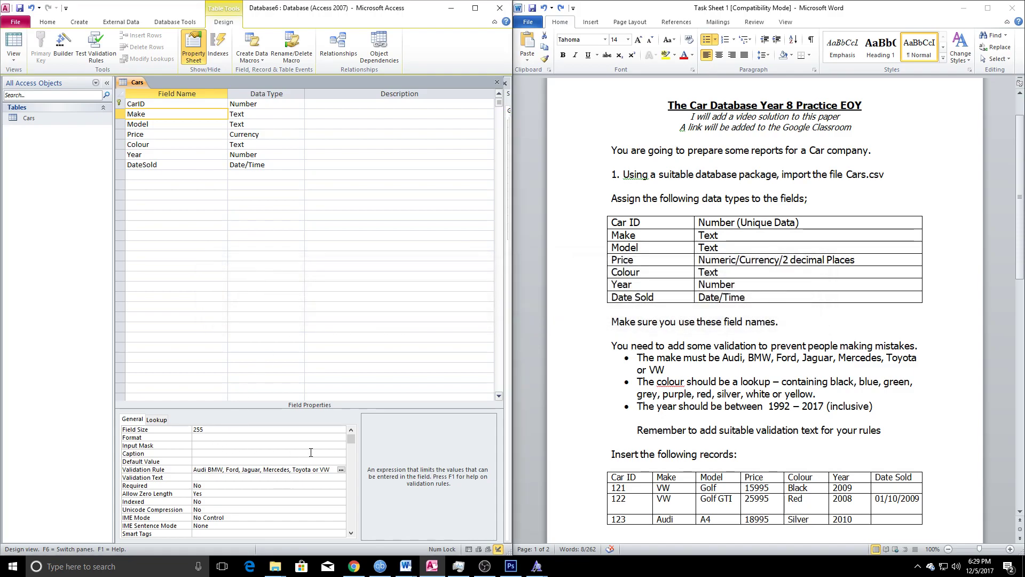
Rewrite the Make field's validation rule with Or between Audi, BMW, Ford, Jaguar, Mercedes, Toyota and VW
{"action": "key", "text": "Delete"}
{"action": "type", "text": ","}
{"action": "key", "text": "BackSpace"}
{"action": "type", "text": "or"}
{"action": "key", "text": "BackSpace"}
{"action": "type", "text": "or"}
{"action": "key", "text": "Delete"}
{"action": "type", "text": "or Ford or"}
{"action": "key", "text": "Right"}
{"action": "key", "text": "Right"}
{"action": "key", "text": "Right"}
Set the Make field's validation text to "value must be Audi, BMW, Ford, Jaguar, Mercedes, Toyota or VW"
{"action": "left_click", "coordinate": [231, 476]}
{"action": "key", "text": "ctrl+v"}
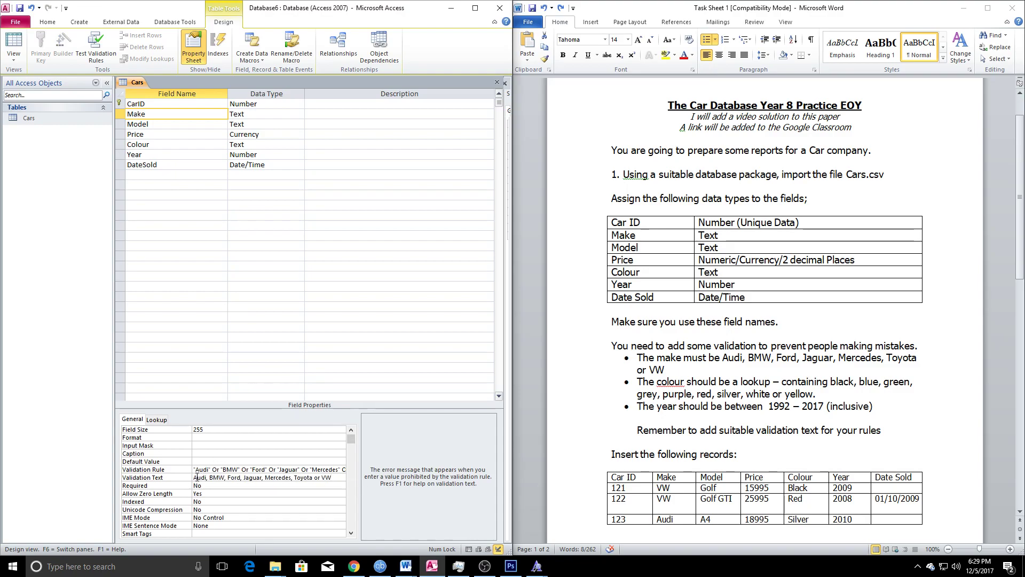
{"action": "type", "text": "value must "}
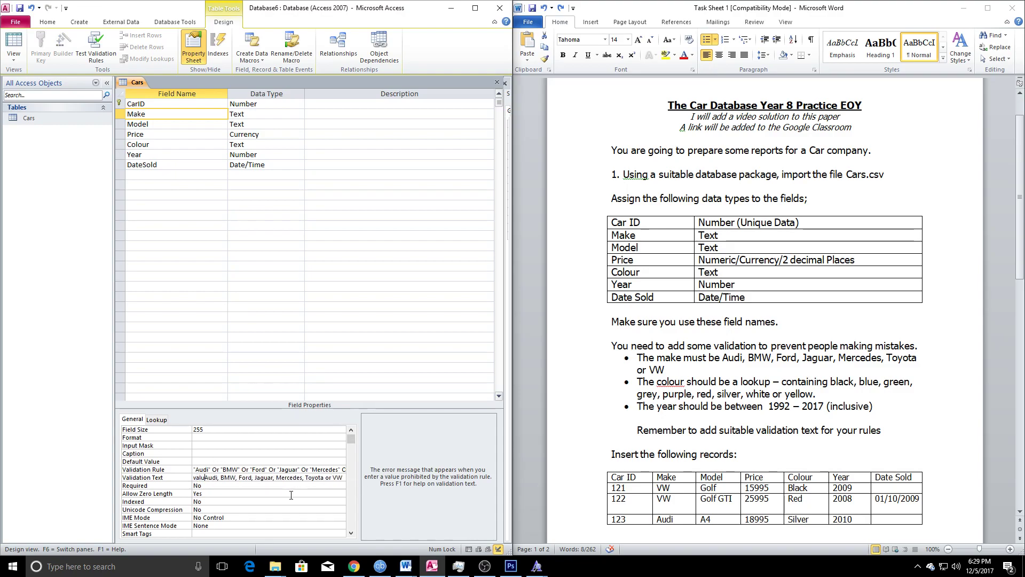
{"action": "type", "text": "be"}
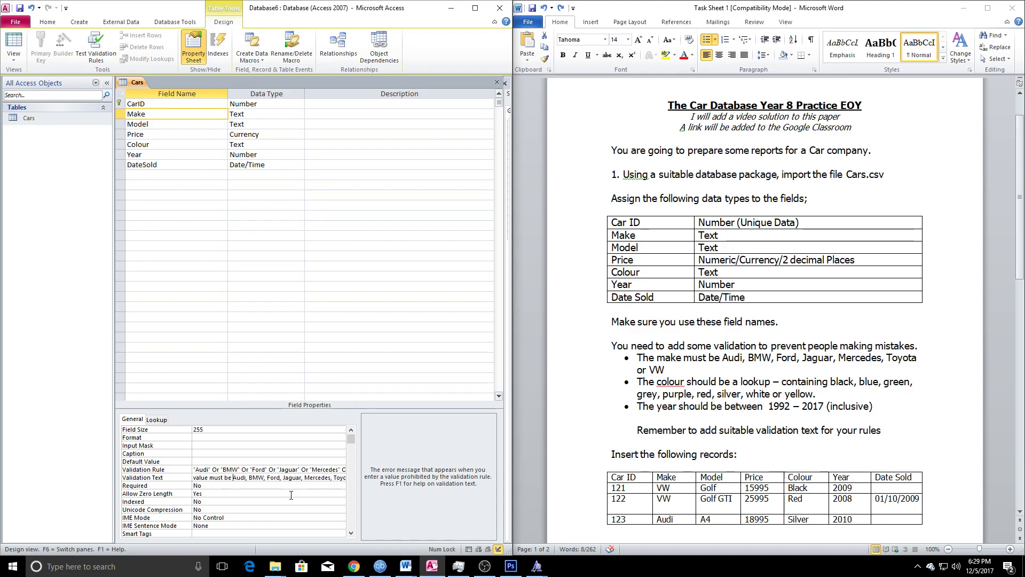
{"action": "left_click", "coordinate": [284, 516]}
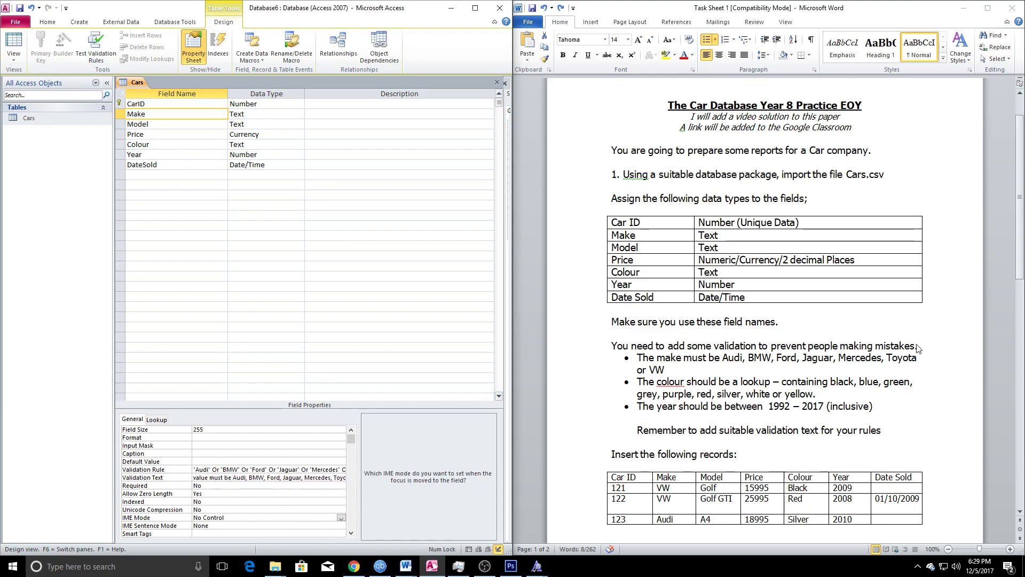
Start the Lookup Wizard for the Colour field and choose to type in the lookup values
{"action": "left_click_drag", "start_coordinate": [723, 357], "coordinate": [665, 369]}
{"action": "left_click", "coordinate": [650, 359]}
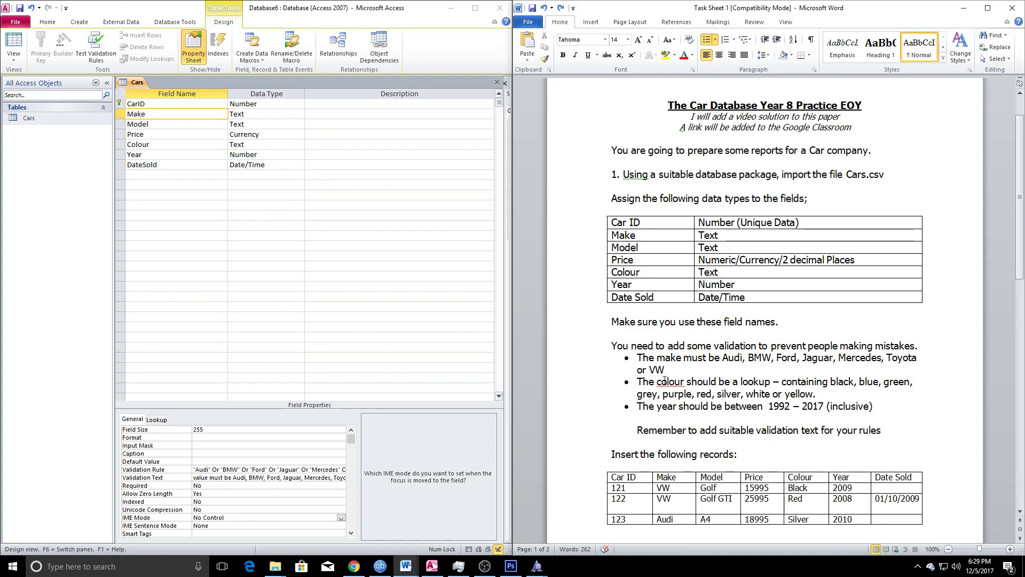
{"action": "left_click_drag", "start_coordinate": [687, 382], "coordinate": [831, 382]}
{"action": "left_click", "coordinate": [839, 381]}
{"action": "left_click", "coordinate": [145, 148]}
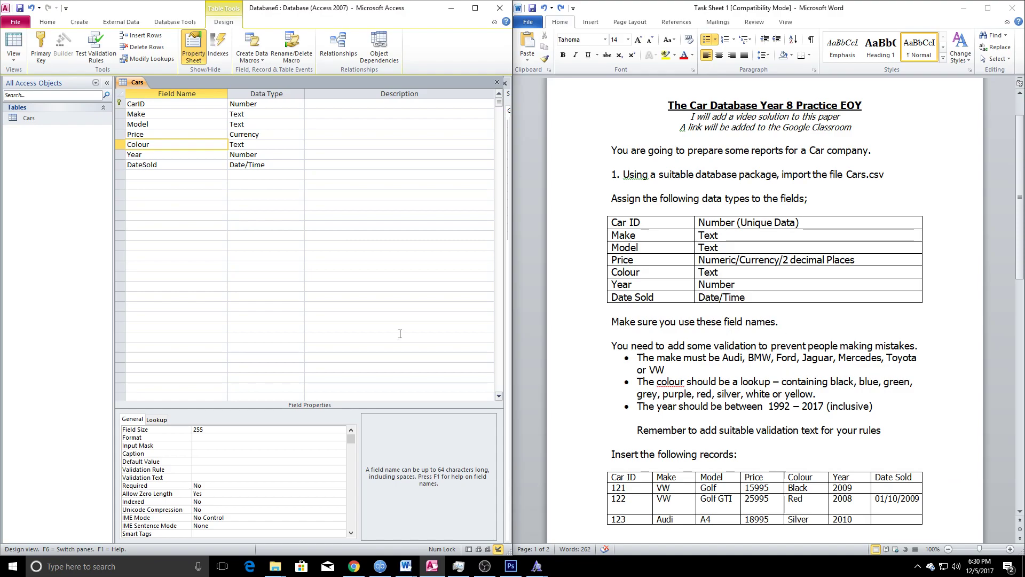
{"action": "left_click", "coordinate": [237, 146]}
{"action": "left_click", "coordinate": [299, 144]}
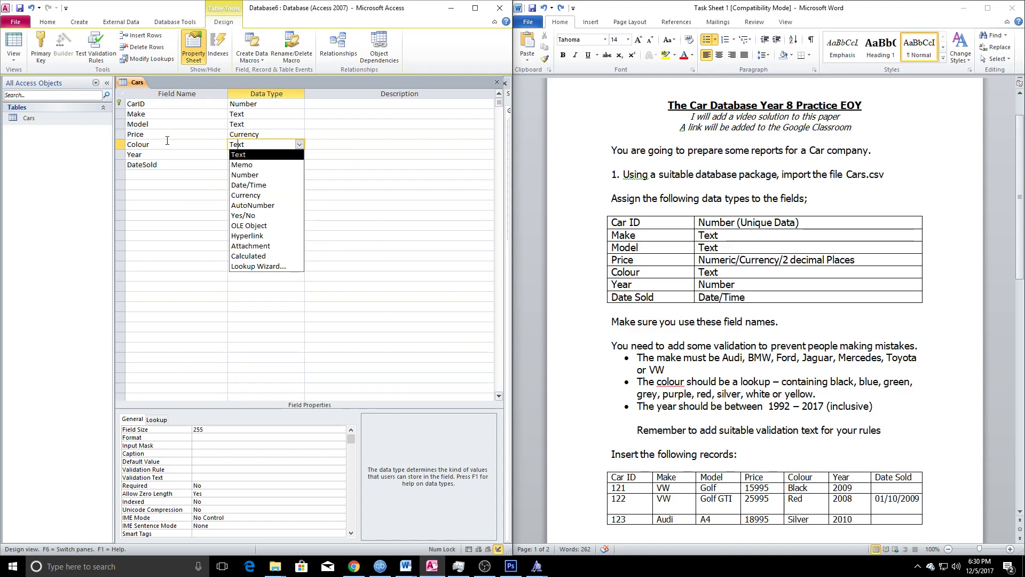
{"action": "left_click", "coordinate": [271, 267]}
{"action": "left_click", "coordinate": [245, 204]}
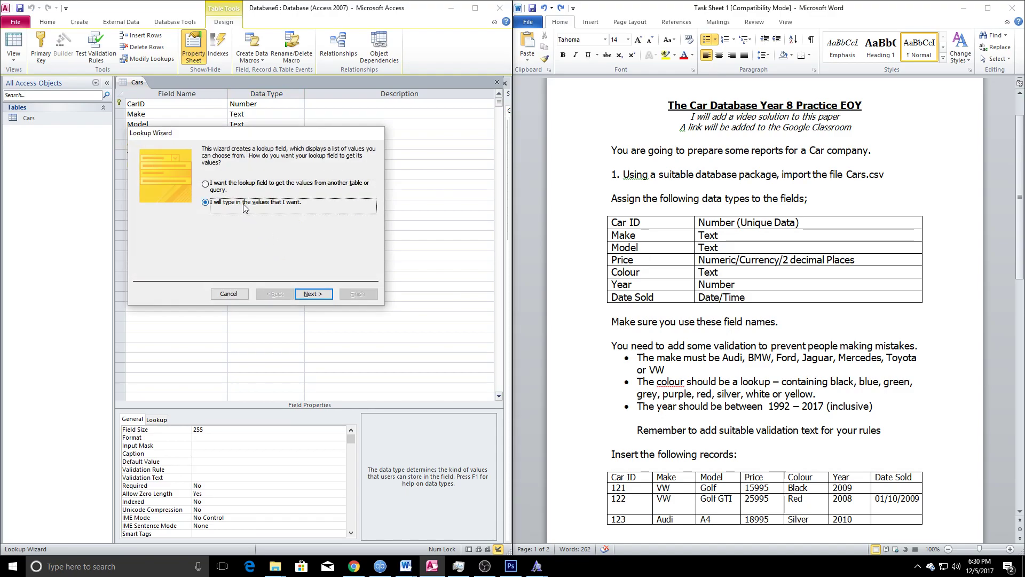
{"action": "left_click", "coordinate": [318, 298]}
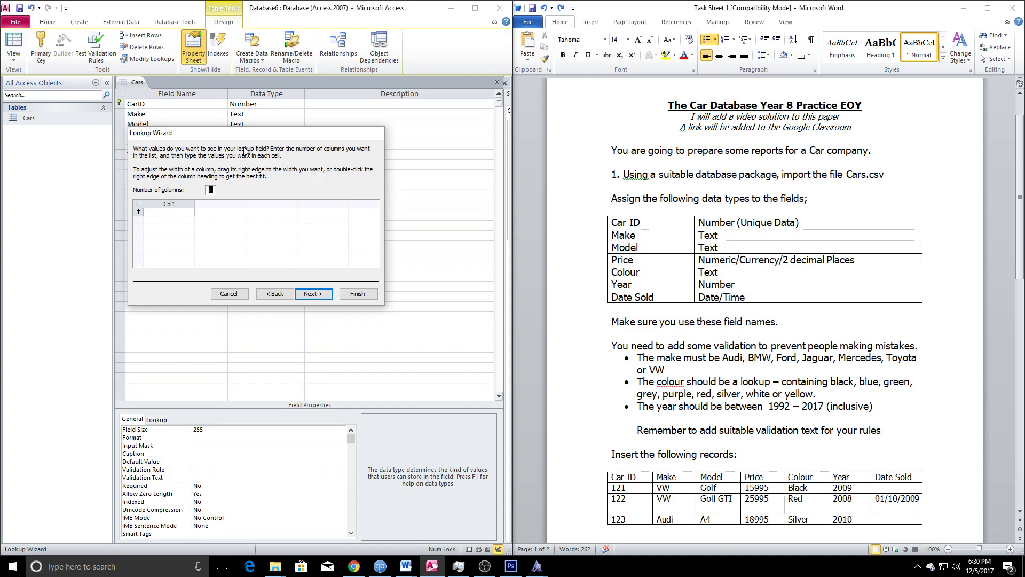
Enter Black, Blue, Green, Grey, Purple, Red, Silver, White and Yellow as the Colour field's lookup values
{"action": "left_click", "coordinate": [160, 213]}
{"action": "type", "text": "Black"}
{"action": "key", "text": "Tab"}
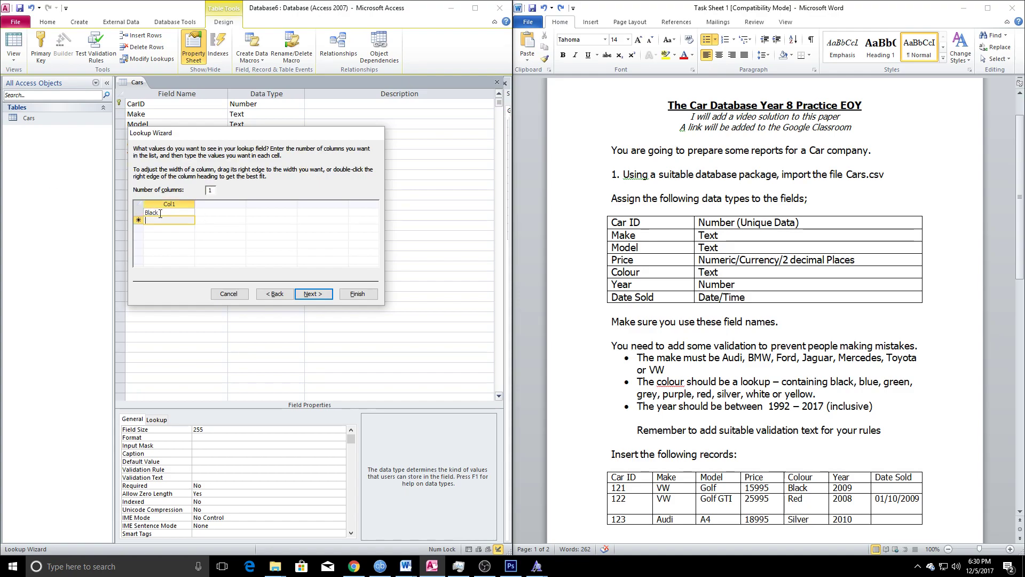
{"action": "type", "text": "Blue"}
{"action": "key", "text": "Tab"}
{"action": "type", "text": "Gre"}
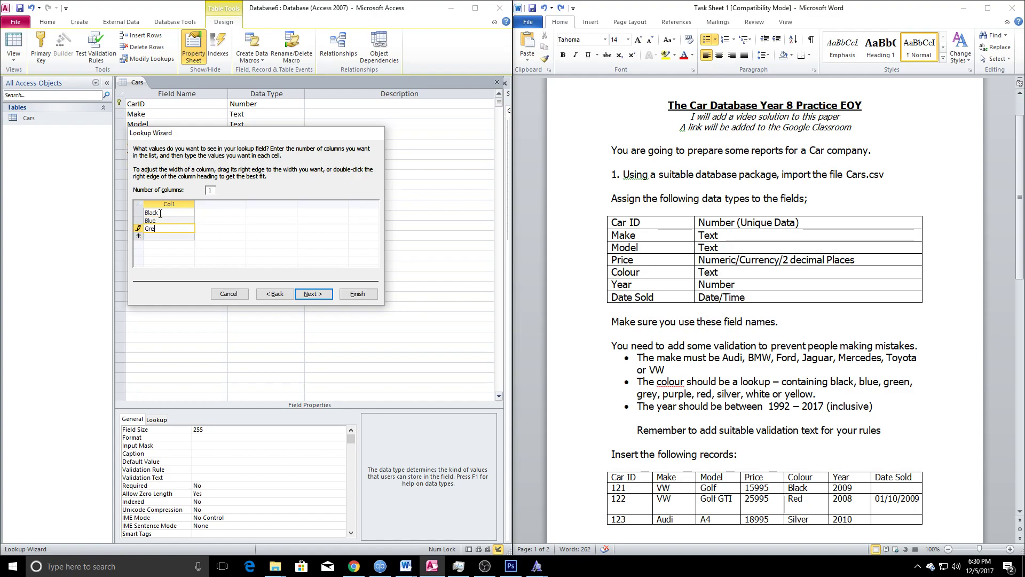
{"action": "key", "text": "Tab"}
{"action": "type", "text": "G"}
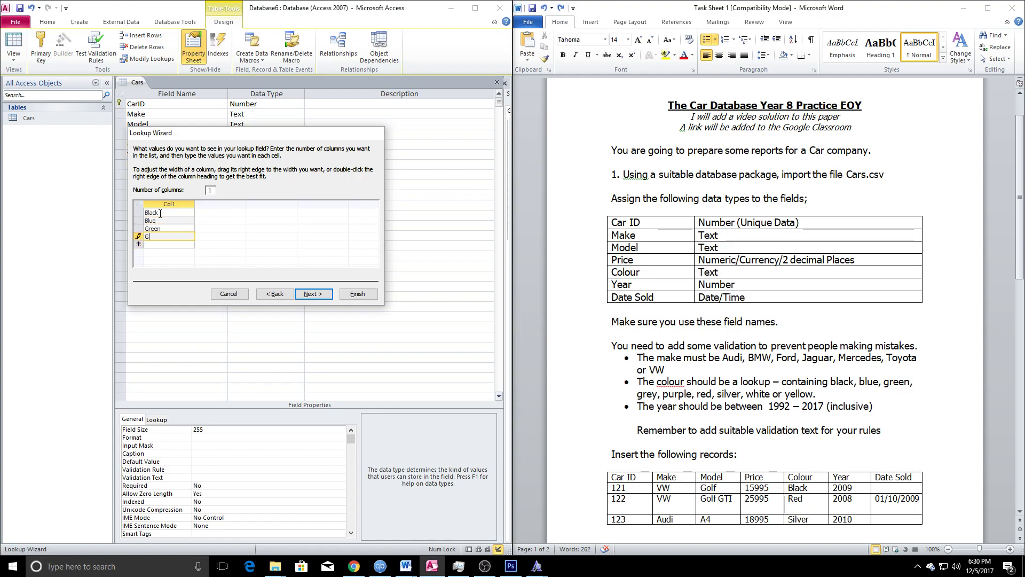
{"action": "key", "text": "Tab"}
{"action": "type", "text": "P"}
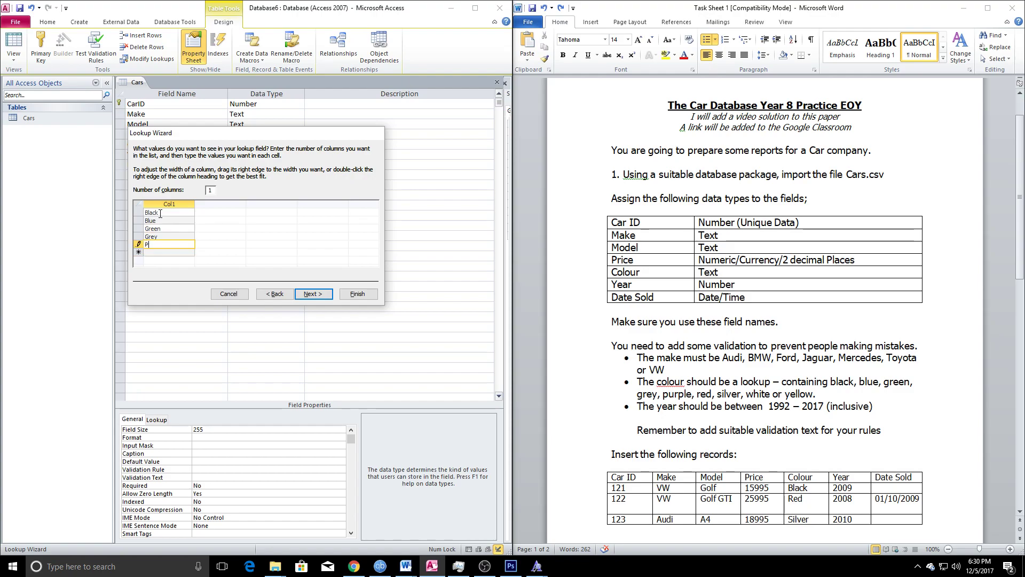
{"action": "type", "text": "urple"}
{"action": "key", "text": "Tab"}
{"action": "type", "text": "Red"}
{"action": "key", "text": "Tab"}
{"action": "type", "text": "S"}
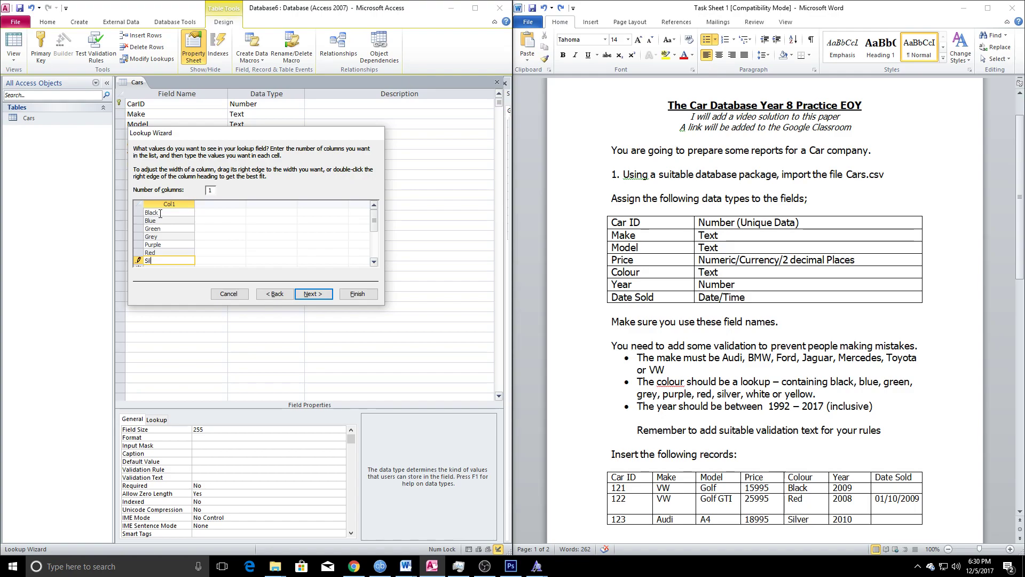
{"action": "type", "text": "ilver"}
{"action": "key", "text": "Tab"}
{"action": "type", "text": "White"}
{"action": "key", "text": "Tab"}
Limit the Colour lookup's entries to the list and finish the wizard
{"action": "left_click", "coordinate": [312, 294]}
{"action": "left_click", "coordinate": [206, 184]}
{"action": "left_click", "coordinate": [358, 294]}
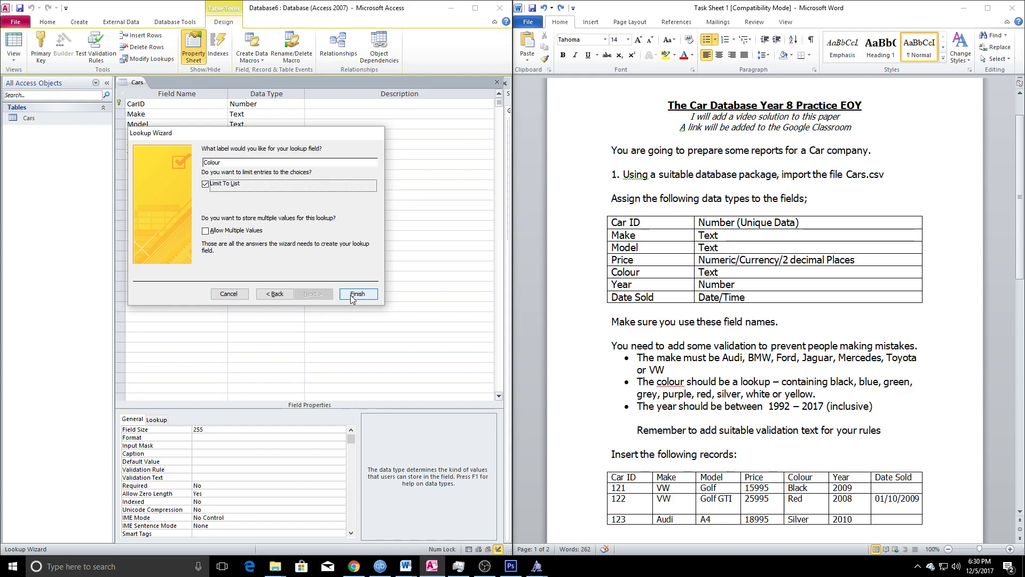
{"action": "left_click", "coordinate": [251, 258]}
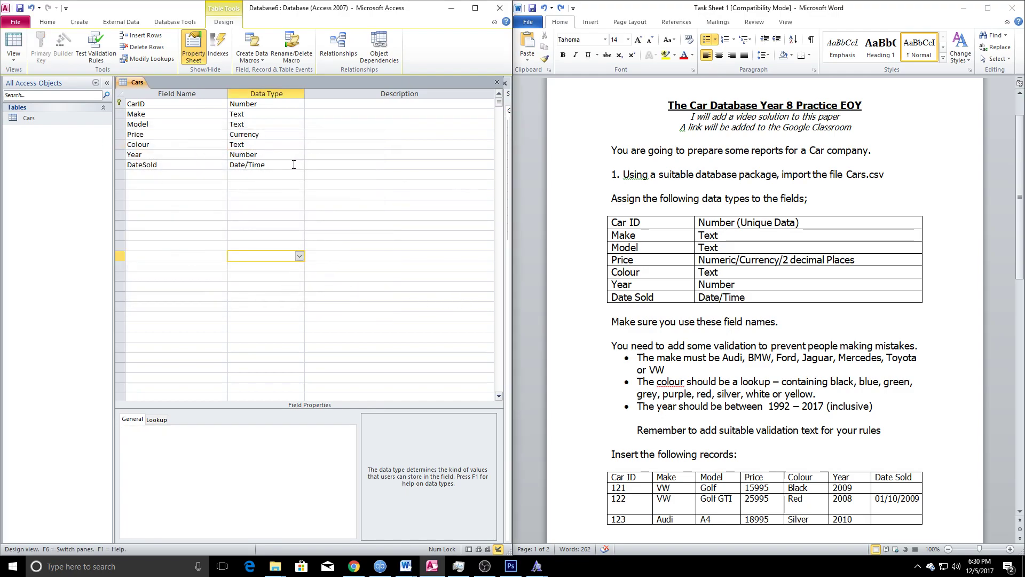
Select the Year field and open its validation rule for editing
{"action": "left_click", "coordinate": [181, 153]}
{"action": "left_click", "coordinate": [666, 409]}
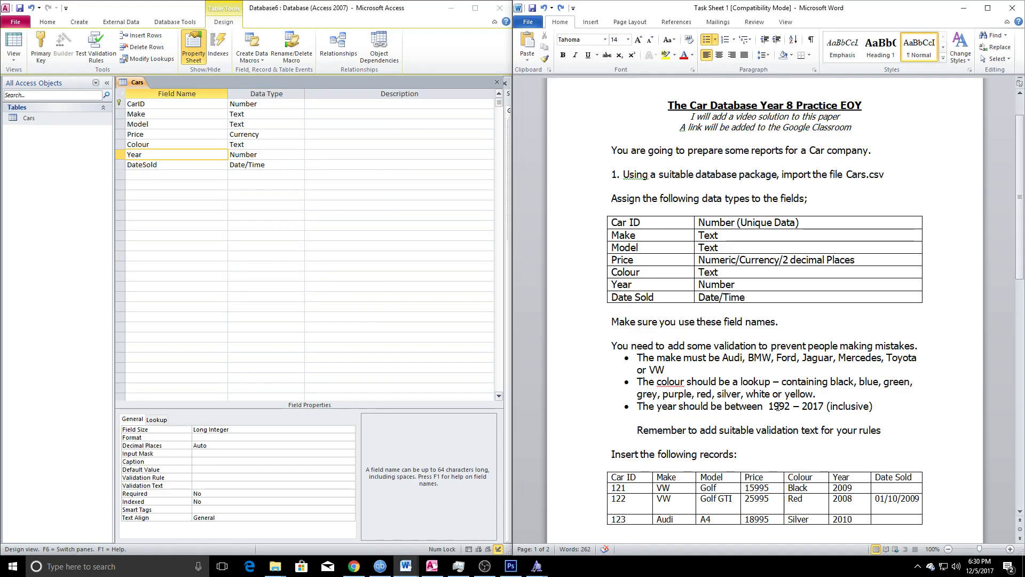
{"action": "left_click_drag", "start_coordinate": [769, 407], "coordinate": [826, 407]}
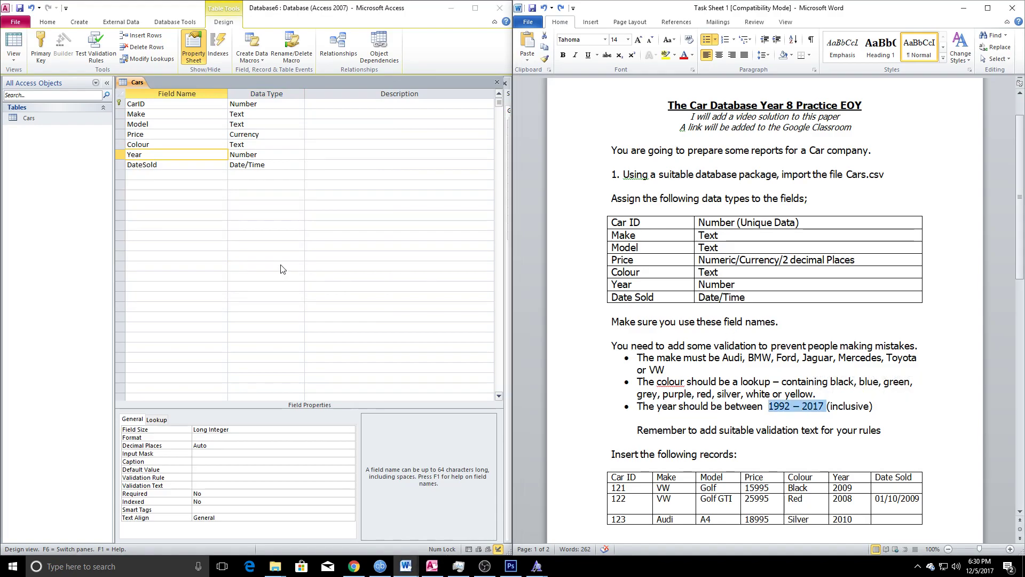
{"action": "left_click", "coordinate": [199, 478]}
{"action": "type", "text": "between 1"}
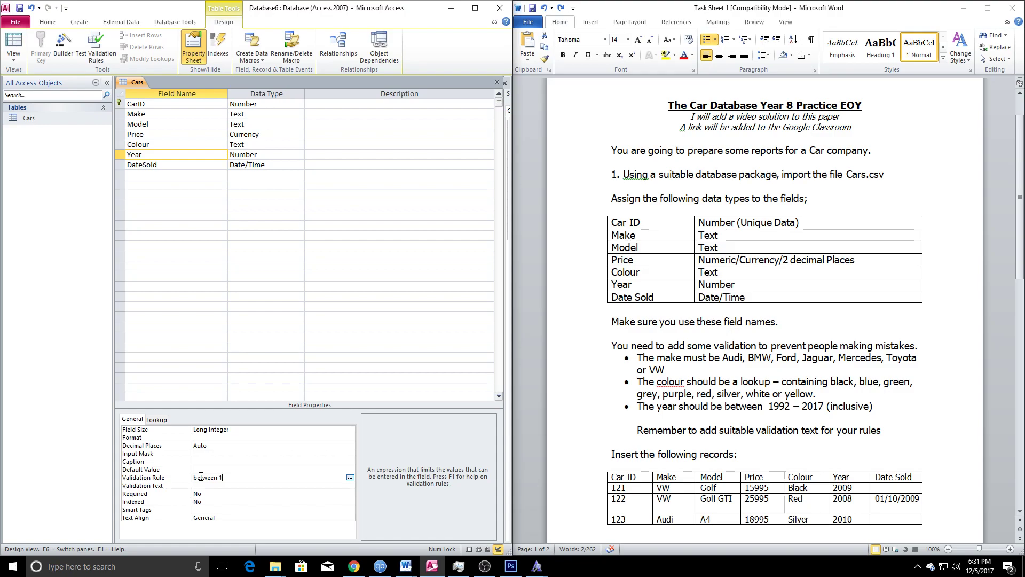
{"action": "type", "text": "992-201"}
{"action": "key", "text": "BackSpace"}
{"action": "key", "text": "BackSpace"}
{"action": "key", "text": "BackSpace"}
{"action": "key", "text": "BackSpace"}
{"action": "key", "text": "BackSpace"}
{"action": "key", "text": "BackSpace"}
{"action": "key", "text": "BackSpace"}
{"action": "key", "text": "BackSpace"}
{"action": "key", "text": "BackSpace"}
{"action": "key", "text": "BackSpace"}
{"action": "key", "text": "BackSpace"}
{"action": "key", "text": "BackSpace"}
{"action": "key", "text": "BackSpace"}
{"action": "key", "text": "BackSpace"}
{"action": "key", "text": "BackSpace"}
Set the Year field's validation rule to >=1992 And <=2017 with the validation text "value must be between 1992 and 2017"
{"action": "type", "text": "and <= 2017"}
{"action": "key", "text": "Return"}
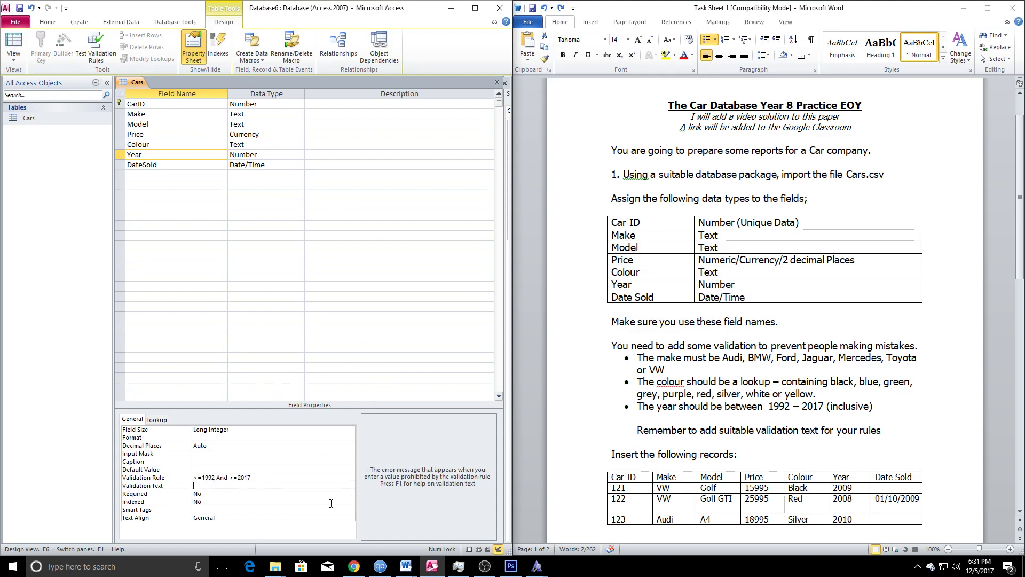
{"action": "type", "text": "value msu"}
{"action": "key", "text": "BackSpace"}
{"action": "type", "text": "ust be betweeen 1992 and 2017"}
{"action": "left_click", "coordinate": [331, 509]}
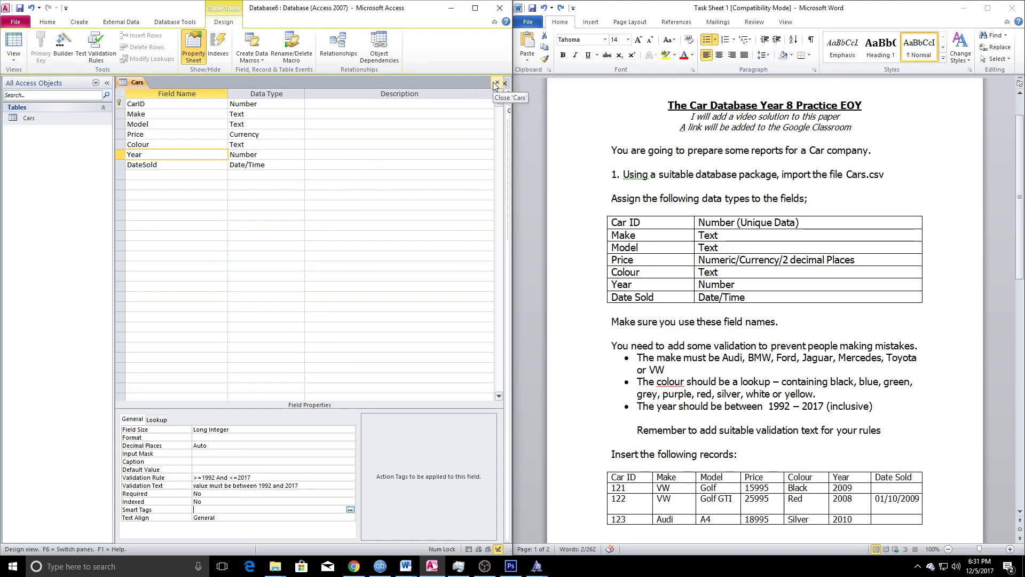
Close the Cars table, saving the changes and testing existing data against the new rules, and reopen it in Datasheet view
{"action": "left_click", "coordinate": [496, 83]}
{"action": "left_click", "coordinate": [472, 313]}
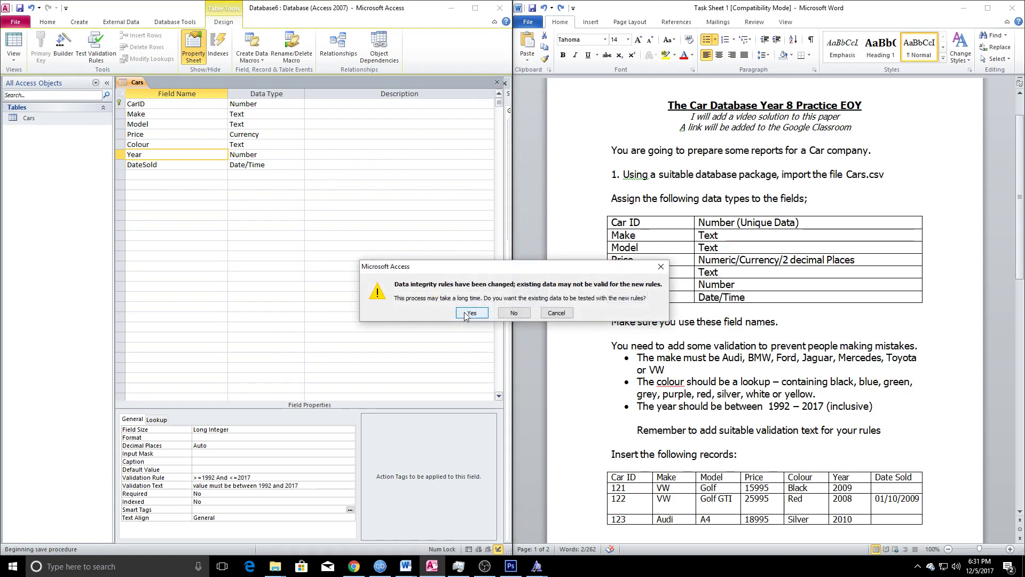
{"action": "left_click", "coordinate": [470, 314]}
{"action": "double_click", "coordinate": [37, 126]}
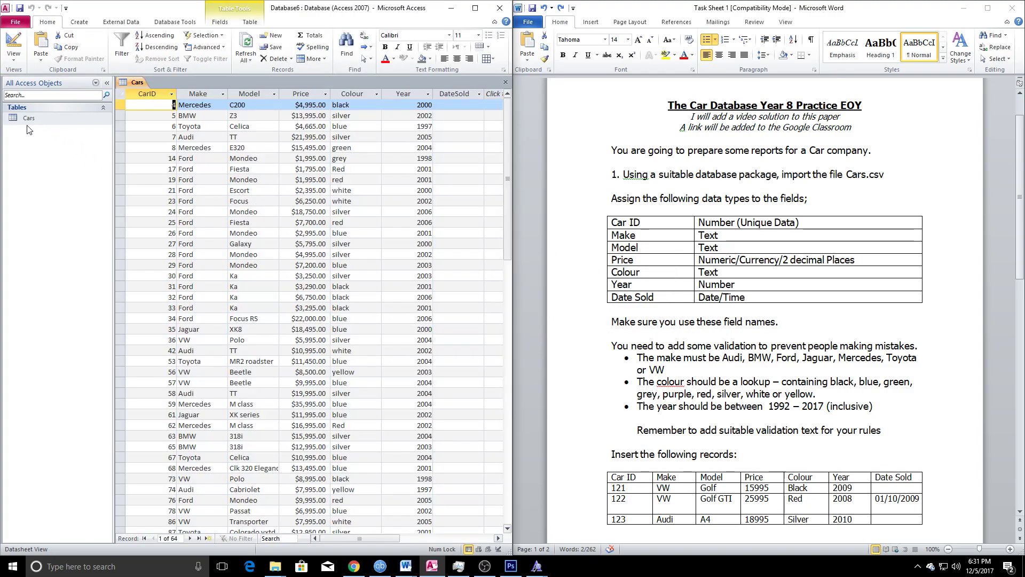
Add a new record at the end of the Cars table with CarID 121, make VW and model Golf
{"action": "scroll", "coordinate": [336, 257], "scroll_direction": "down", "scroll_amount": 14}
{"action": "scroll", "coordinate": [337, 257], "scroll_direction": "up", "scroll_amount": 4}
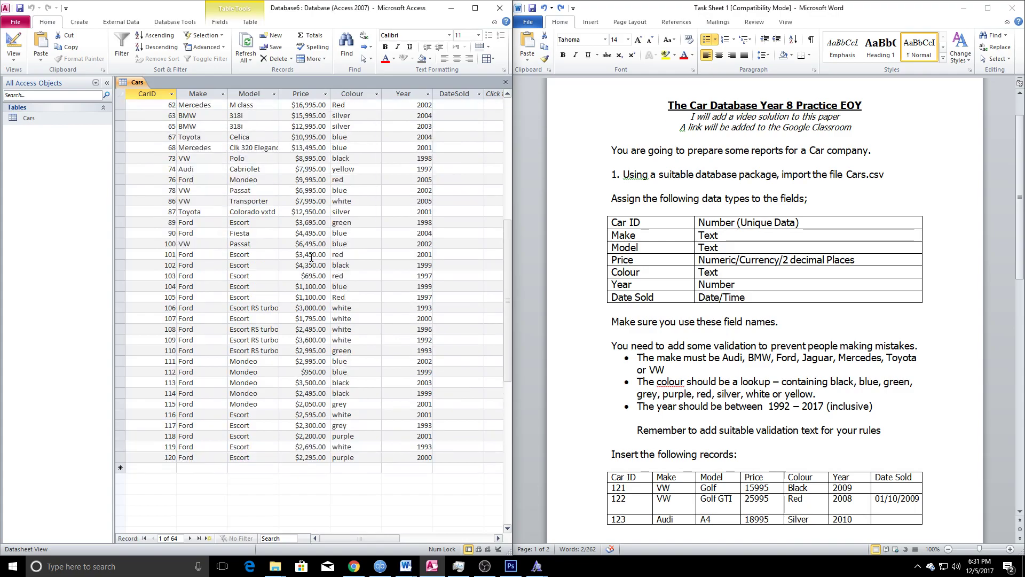
{"action": "scroll", "coordinate": [761, 391], "scroll_direction": "down", "scroll_amount": 4}
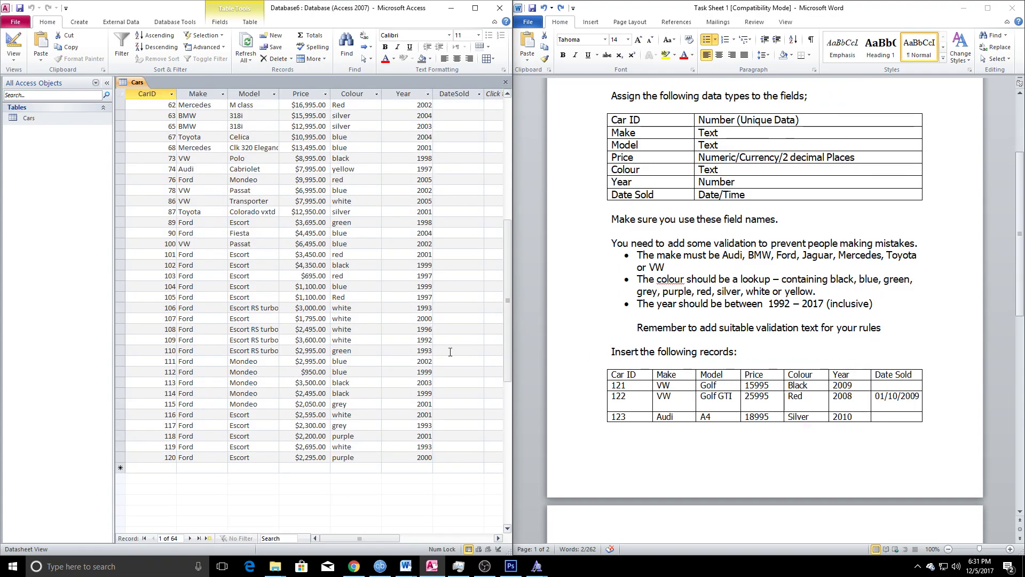
{"action": "left_click", "coordinate": [158, 467]}
{"action": "type", "text": "121"}
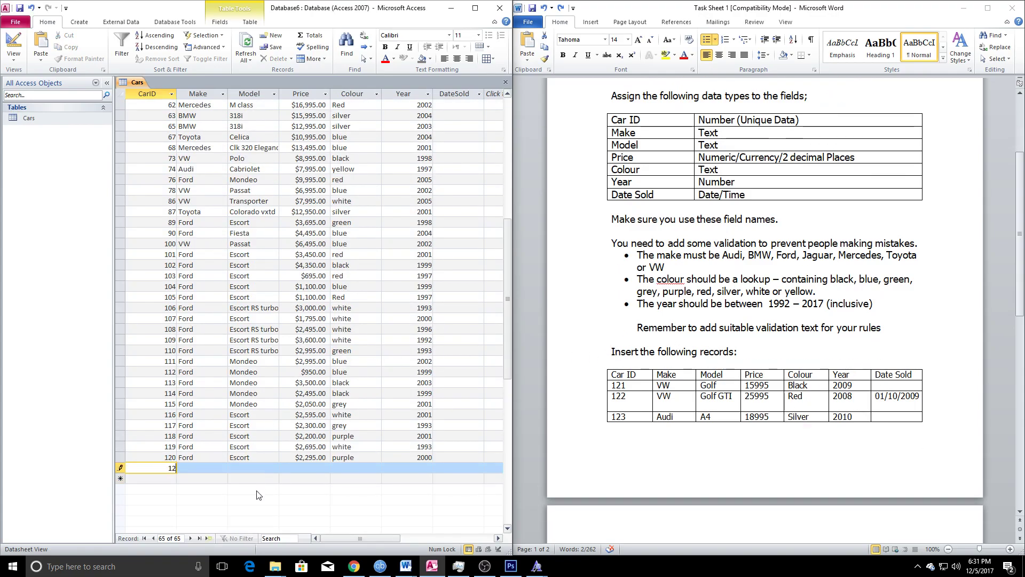
{"action": "key", "text": "Tab"}
{"action": "type", "text": "VW"}
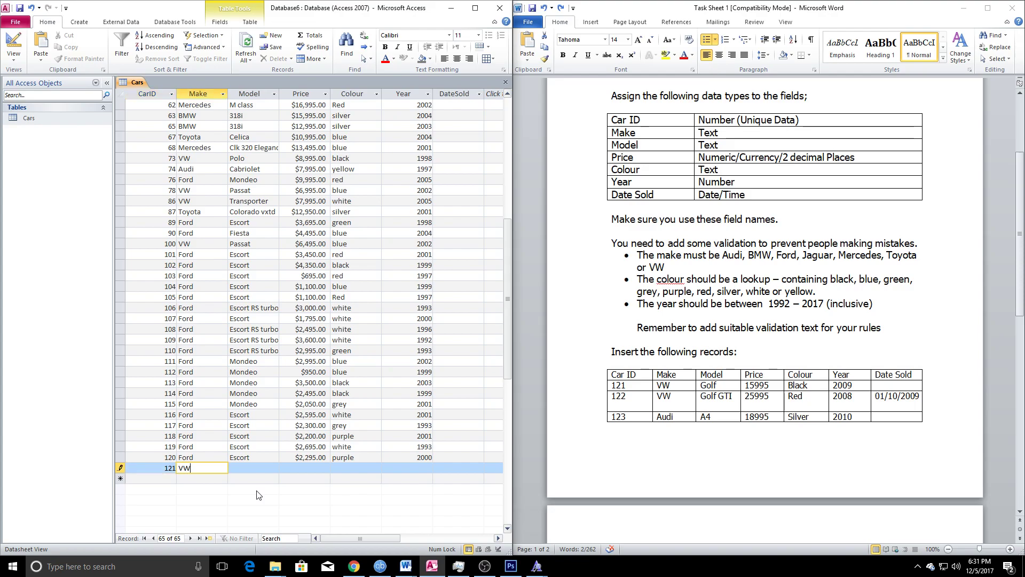
{"action": "key", "text": "Tab"}
{"action": "type", "text": "H"}
{"action": "key", "text": "BackSpace"}
{"action": "type", "text": "Gold"}
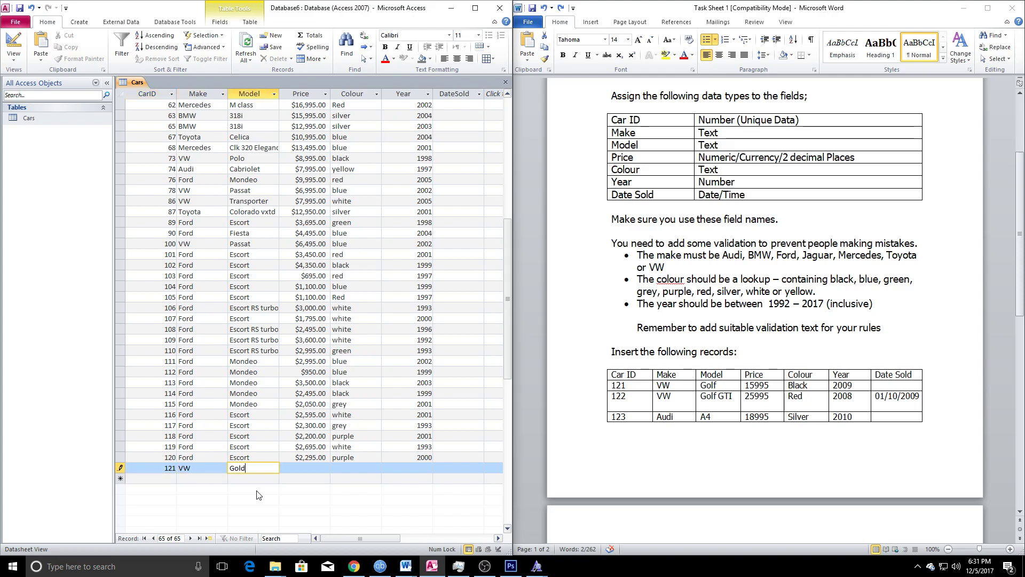
{"action": "key", "text": "Tab"}
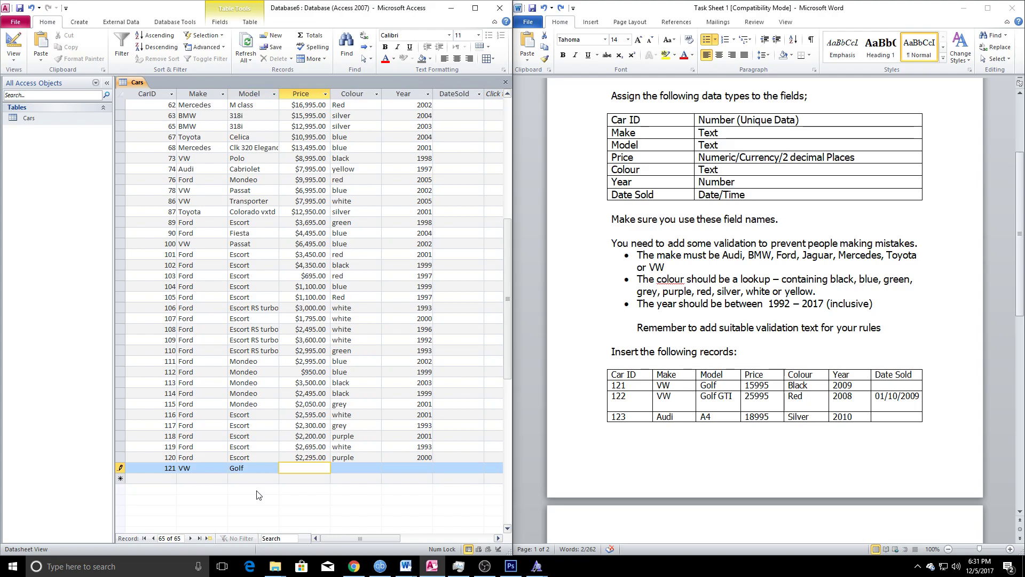
Enter the price 15,995, the colour Black and the year 2009 for the record with CarID 121
{"action": "type", "text": "15,"}
{"action": "type", "text": "99"}
{"action": "type", "text": "5"}
{"action": "key", "text": "Tab"}
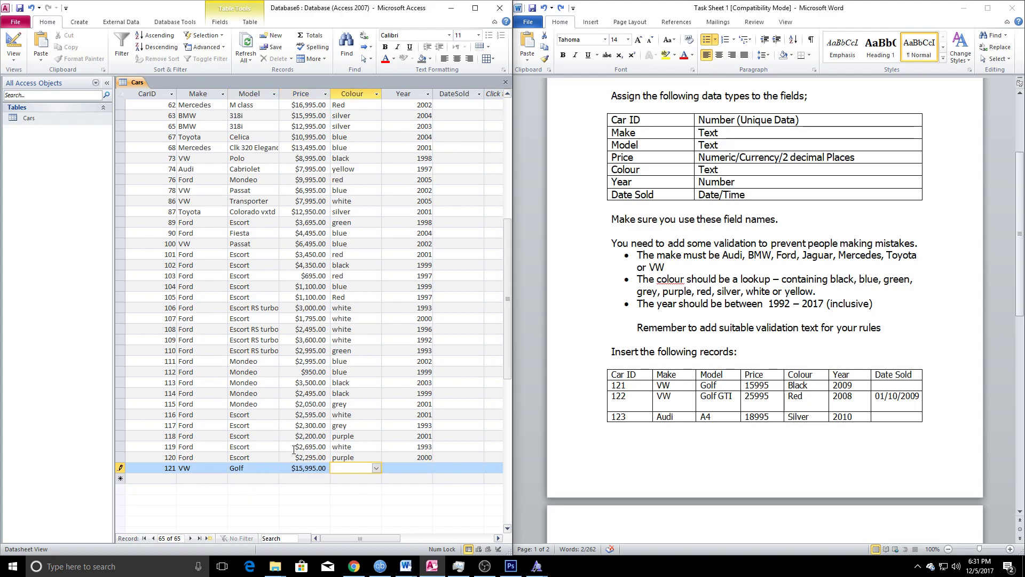
{"action": "left_click", "coordinate": [376, 468]}
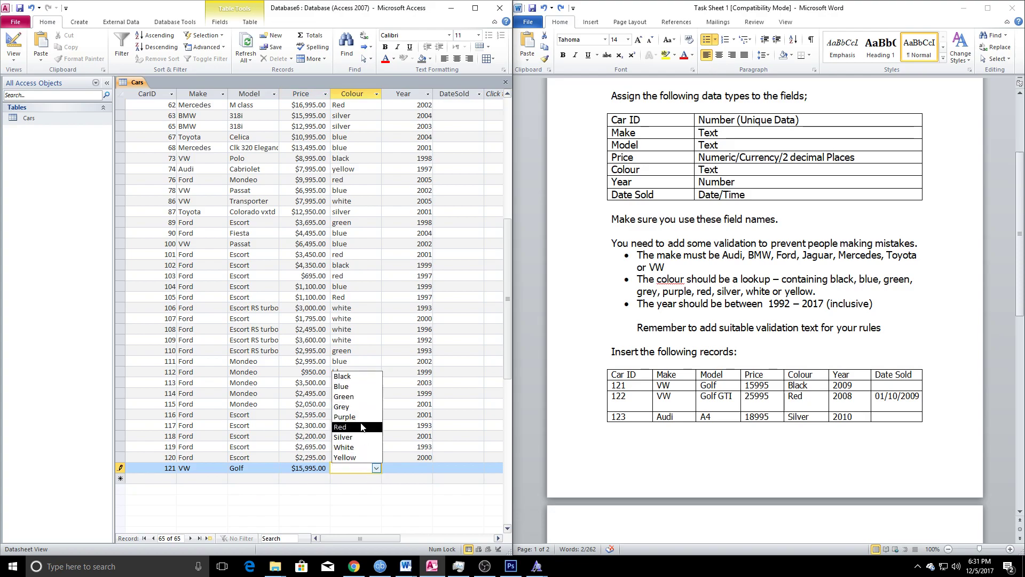
{"action": "left_click", "coordinate": [342, 376]}
{"action": "left_click", "coordinate": [413, 470]}
{"action": "type", "text": "2009"}
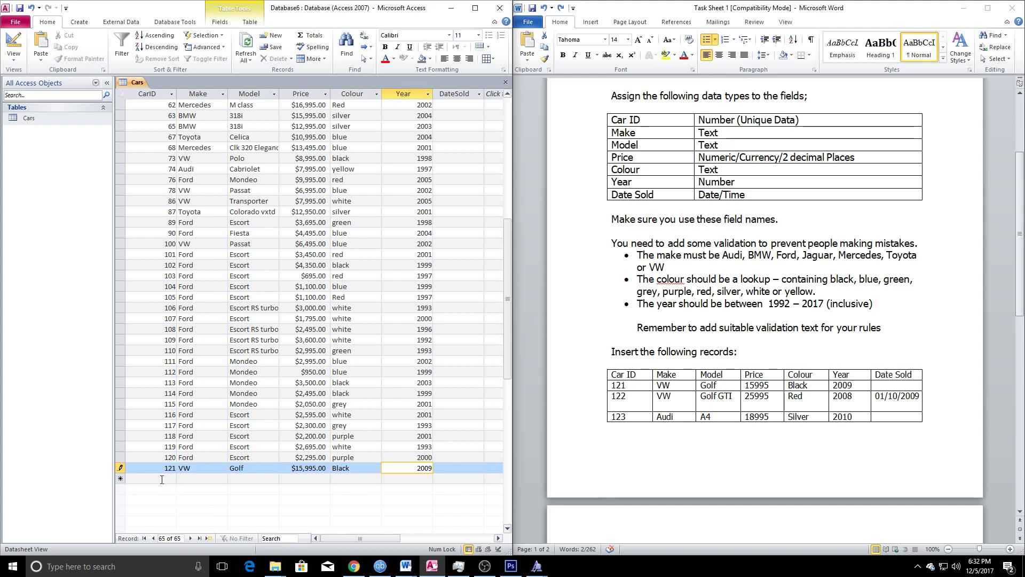
Add a new record below the last one with CarID 121, make VW, model Golf GTI and price 25,995
{"action": "left_click", "coordinate": [169, 480]}
{"action": "type", "text": "121"}
{"action": "left_click", "coordinate": [203, 479]}
{"action": "type", "text": "VW"}
{"action": "key", "text": "Tab"}
{"action": "type", "text": "Gol"}
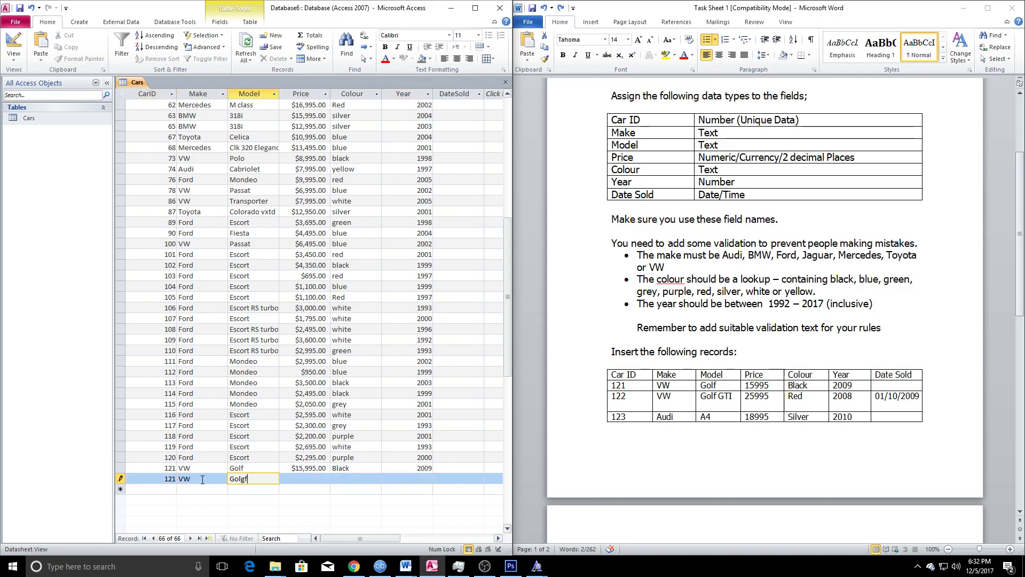
{"action": "type", "text": "g H"}
{"action": "type", "text": "GTI"}
{"action": "key", "text": "Tab"}
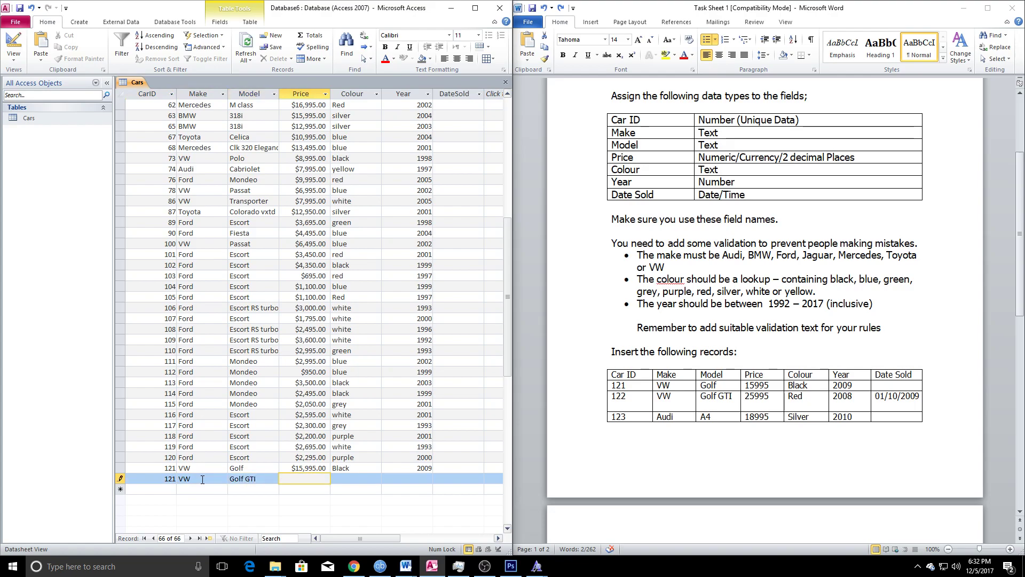
{"action": "type", "text": "25,995"}
{"action": "key", "text": "Tab"}
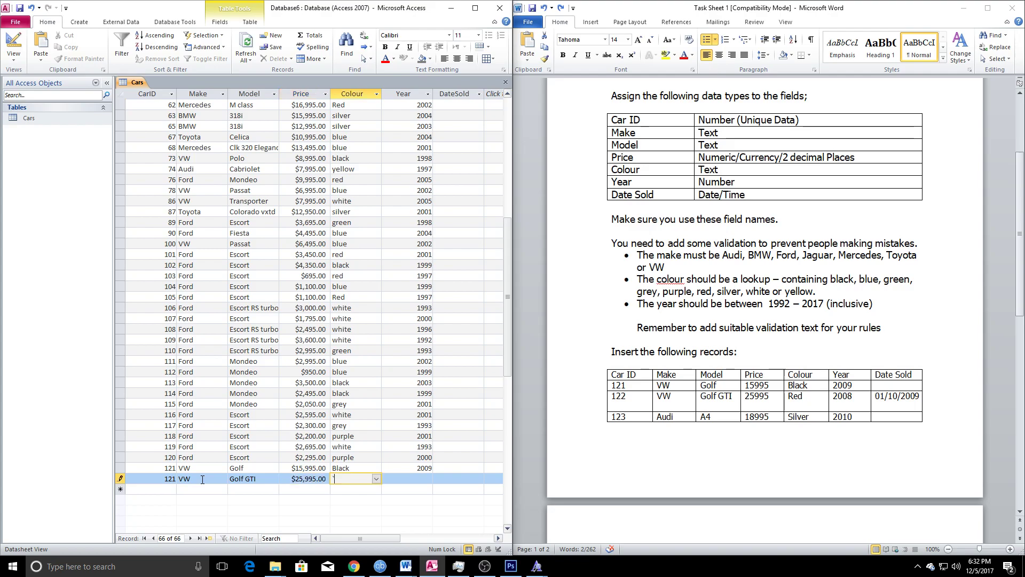
Choose Red from the colour lookup for the Golf GTI record
{"action": "left_click", "coordinate": [377, 478]}
{"action": "left_click", "coordinate": [346, 428]}
{"action": "left_click", "coordinate": [380, 488]}
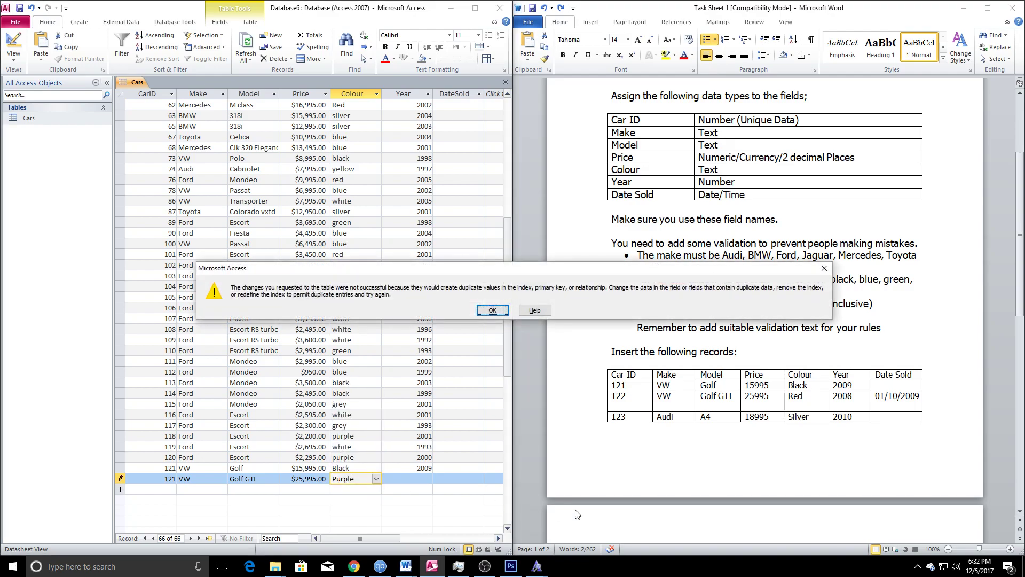
{"action": "left_click", "coordinate": [502, 312]}
{"action": "left_click", "coordinate": [380, 479]}
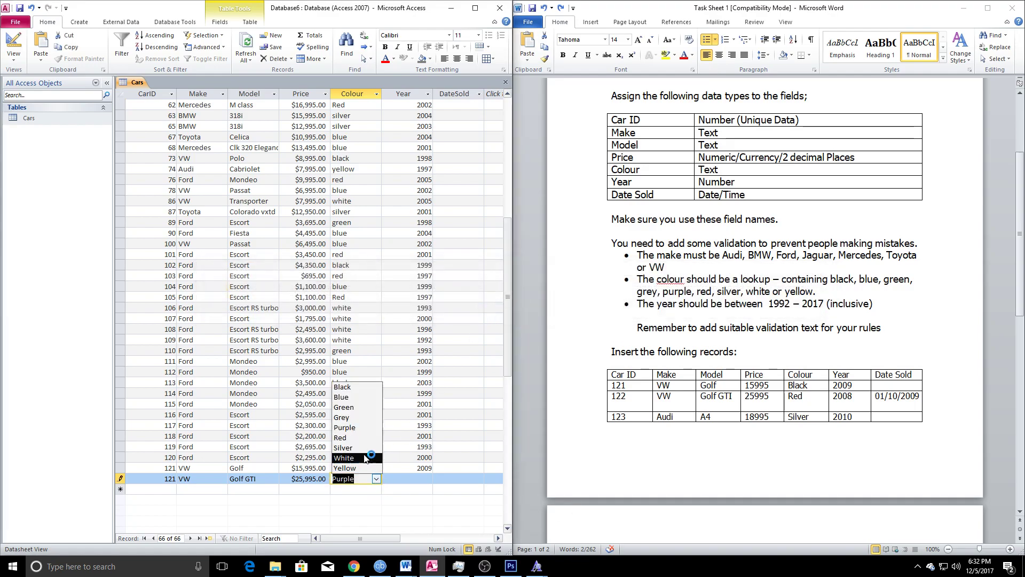
{"action": "left_click", "coordinate": [357, 442]}
Enter the year 2008 and the date sold 01/10/2009 for the Golf GTI record
{"action": "left_click", "coordinate": [413, 481]}
{"action": "type", "text": "2"}
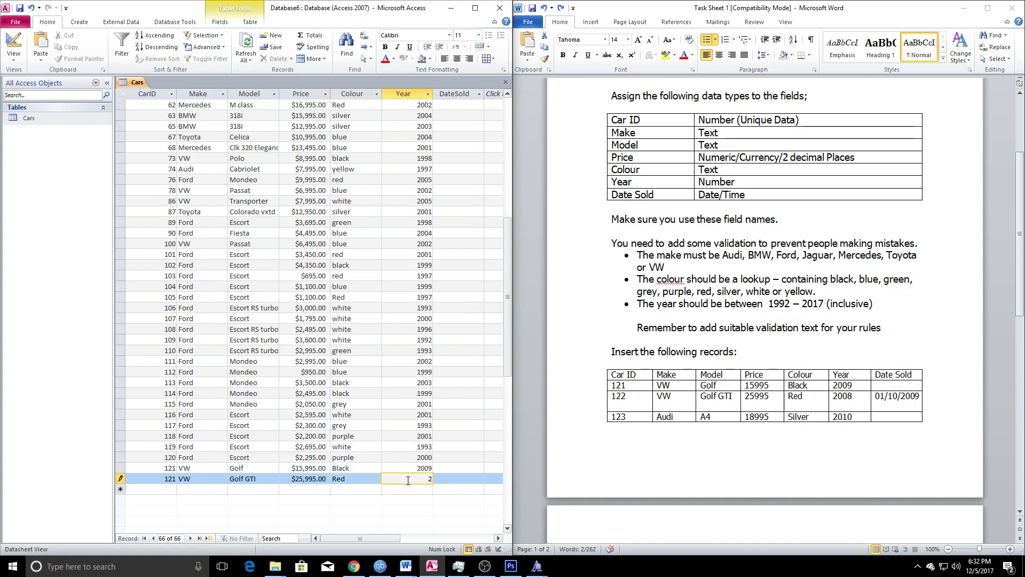
{"action": "type", "text": "008"}
{"action": "left_click", "coordinate": [446, 477]}
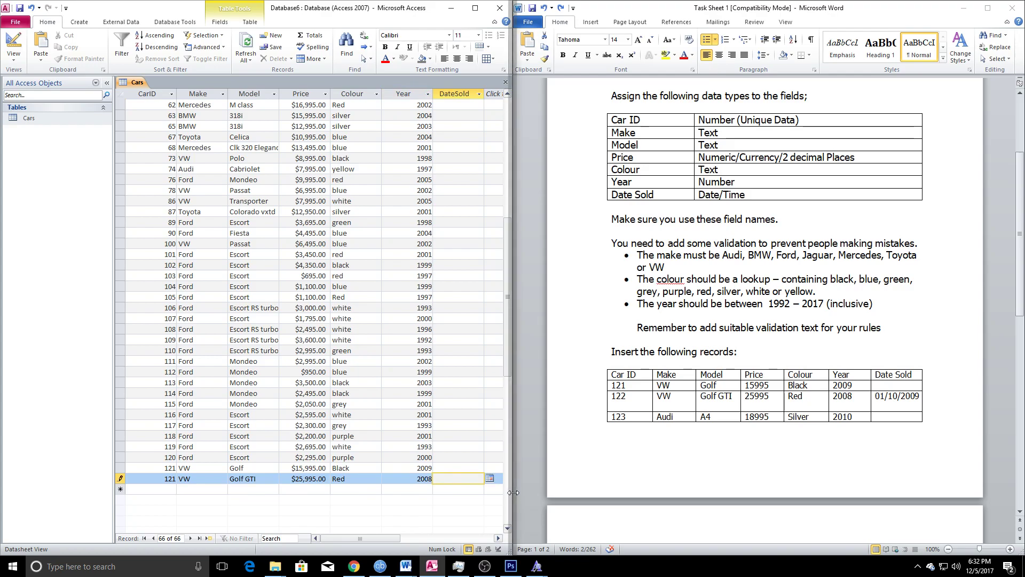
{"action": "type", "text": "01/10/2009"}
Correct the CarID of the Golf GTI record to 122 and commit the record
{"action": "left_click", "coordinate": [159, 489]}
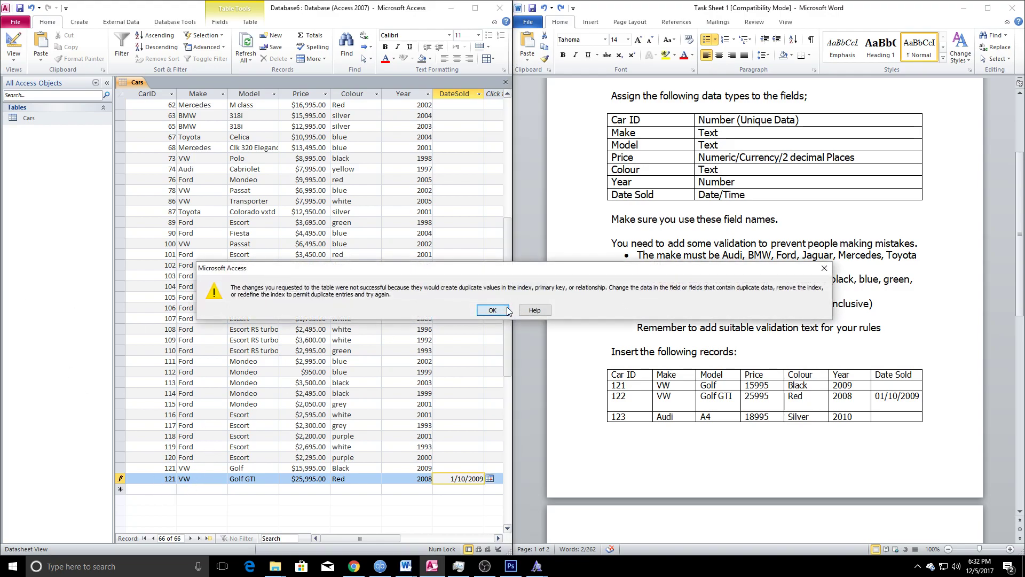
{"action": "left_click", "coordinate": [508, 310]}
{"action": "left_click", "coordinate": [175, 479]}
{"action": "key", "text": "BackSpace"}
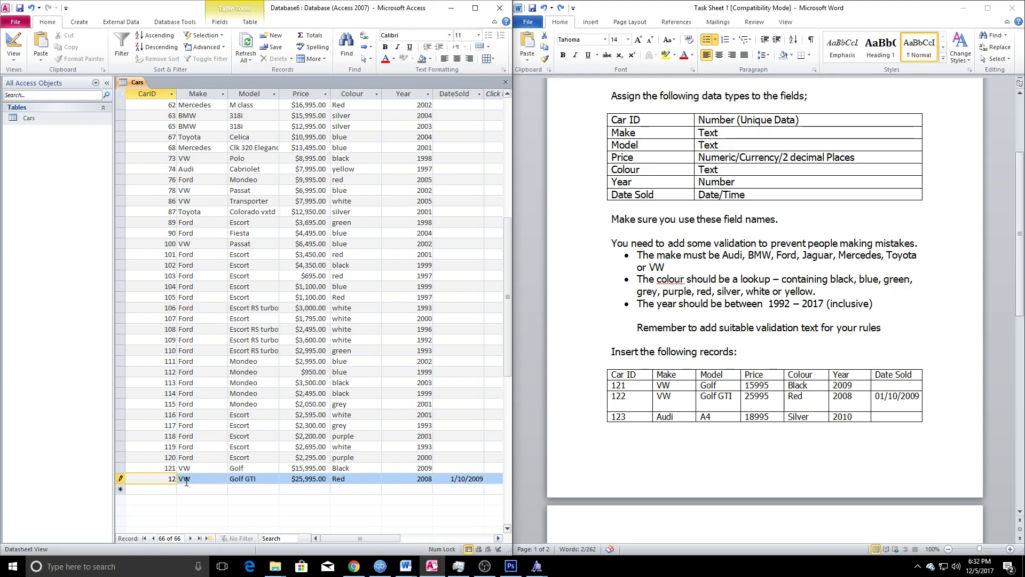
{"action": "key", "text": "Down"}
Add a new record with CarID 123, make Audi, model A4 and price 18,995
{"action": "type", "text": "123"}
{"action": "left_click", "coordinate": [206, 489]}
{"action": "type", "text": "Audi"}
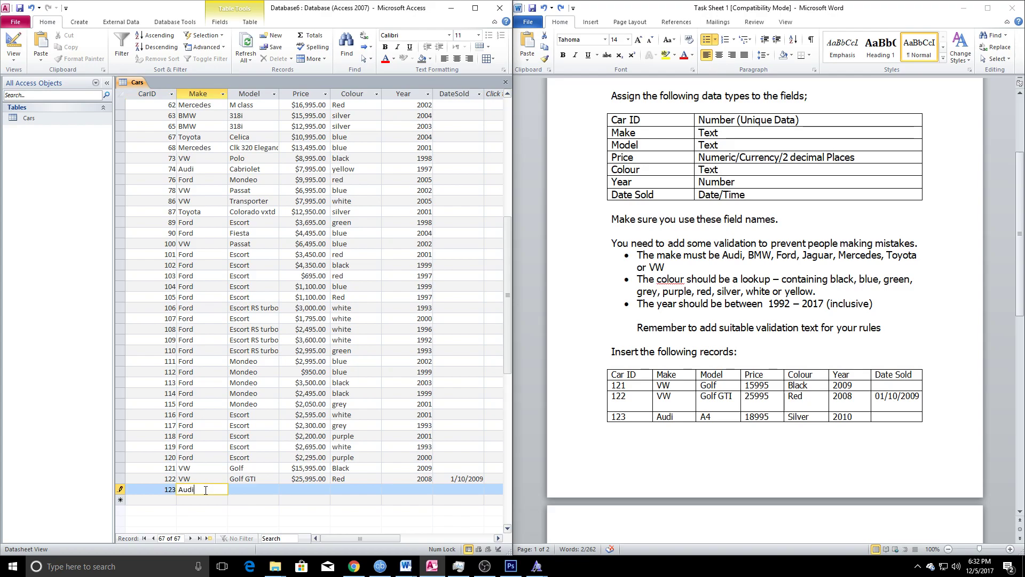
{"action": "key", "text": "Tab"}
{"action": "type", "text": "A"}
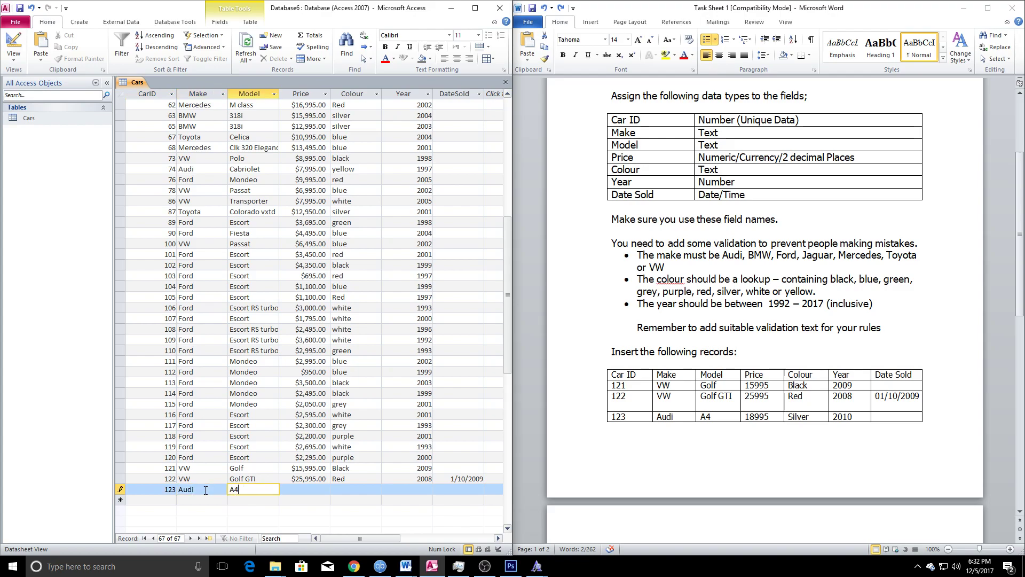
{"action": "key", "text": "Tab"}
{"action": "type", "text": "18,995"}
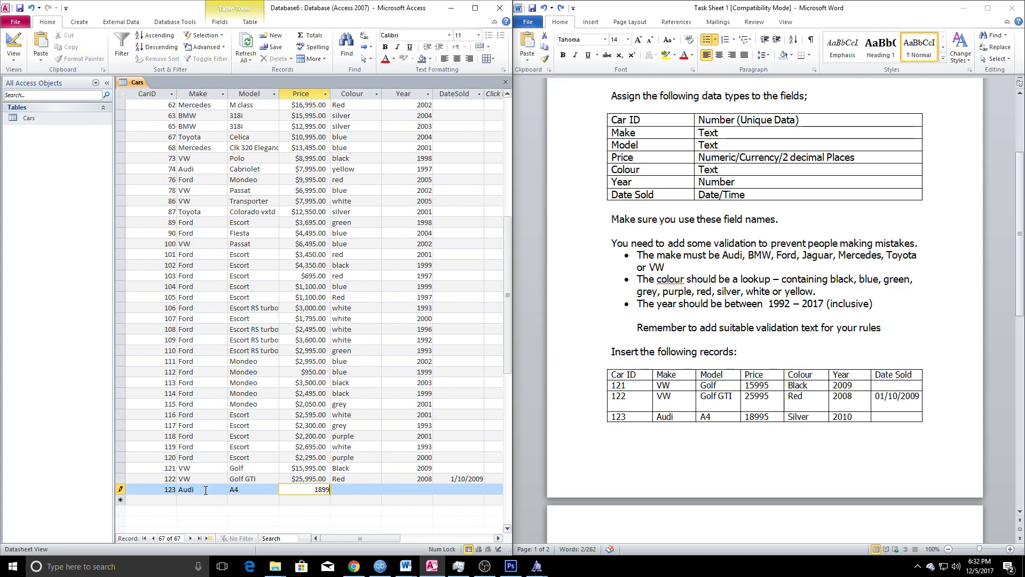
Enter the colour Silver and the year 2010 for the Audi A4 record, then close the Cars table
{"action": "key", "text": "Tab"}
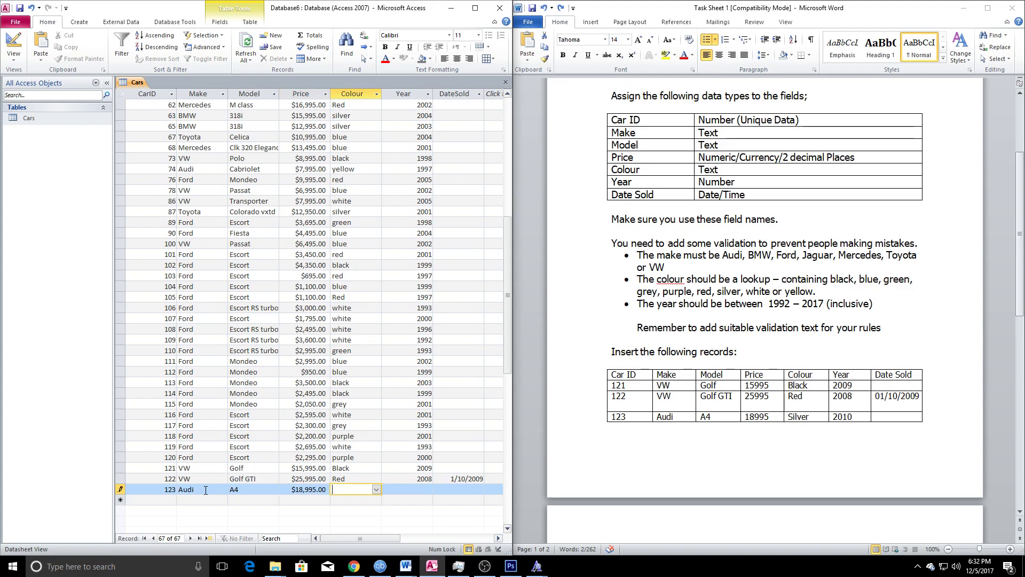
{"action": "type", "text": "Silver"}
{"action": "key", "text": "Tab"}
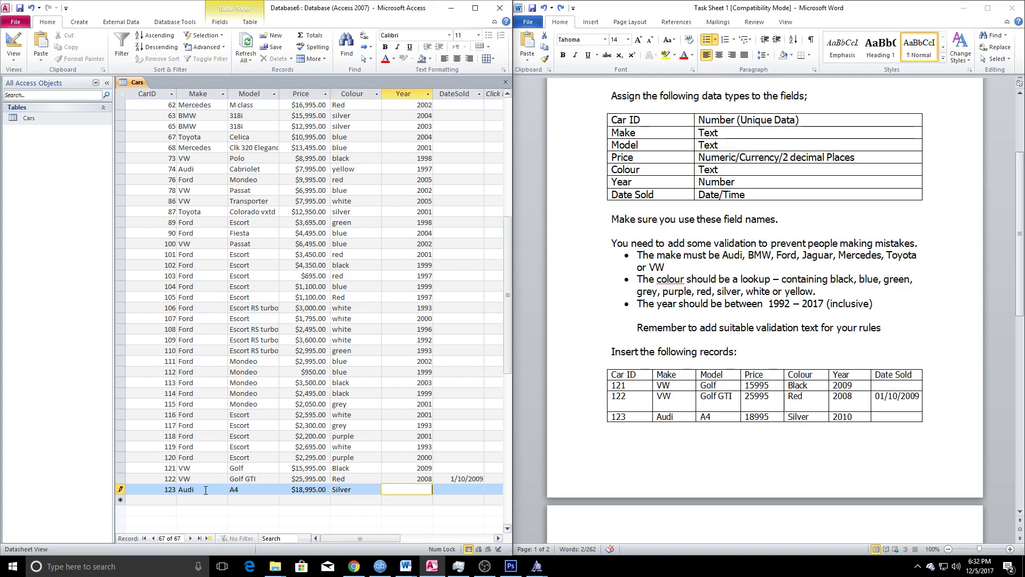
{"action": "type", "text": "2010"}
{"action": "left_click", "coordinate": [505, 82]}
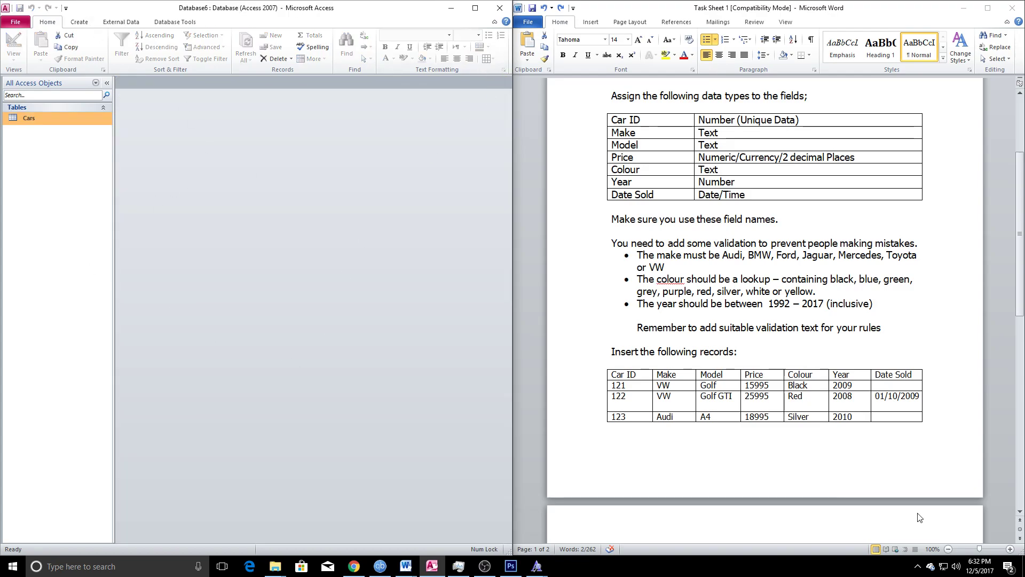
Read the requirements for the new report on the second page of the task sheet
{"action": "scroll", "coordinate": [764, 403], "scroll_direction": "down", "scroll_amount": 6}
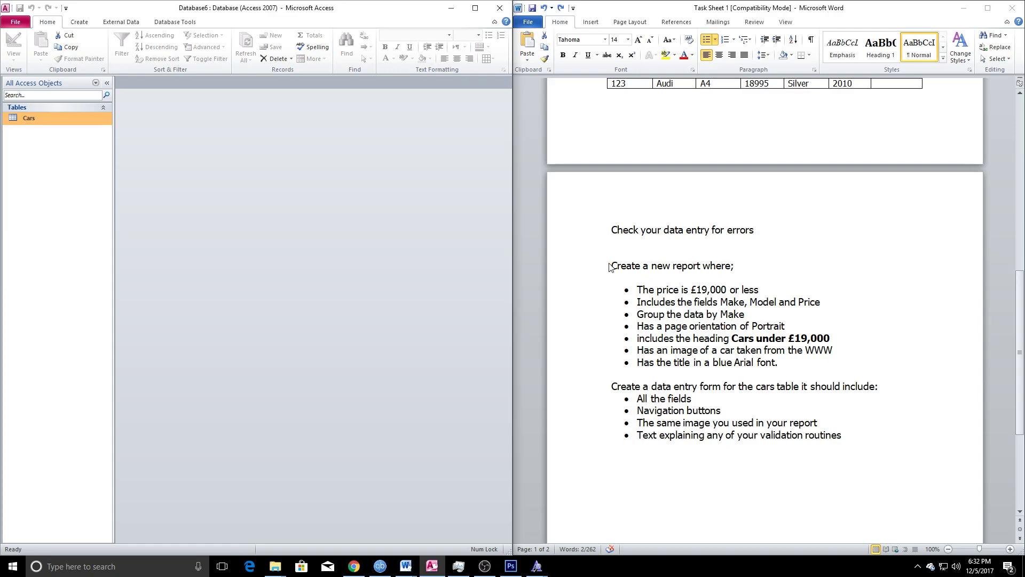
{"action": "left_click", "coordinate": [617, 260]}
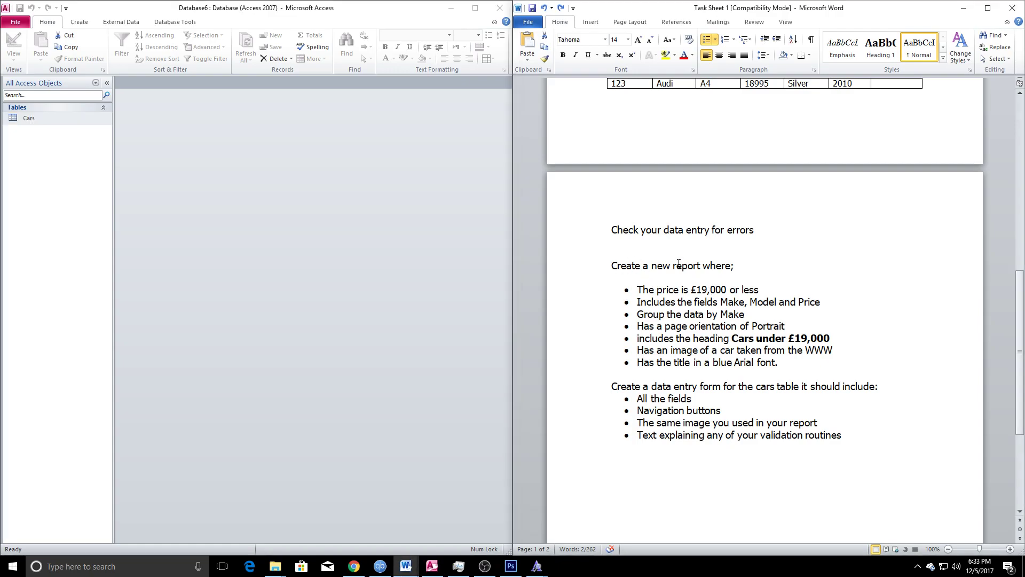
{"action": "left_click", "coordinate": [599, 270]}
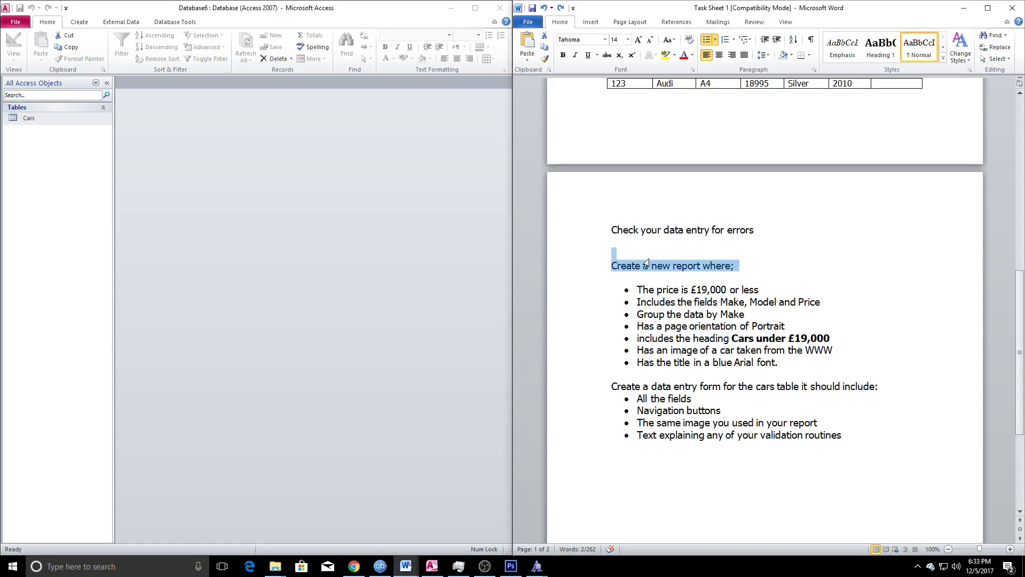
{"action": "left_click", "coordinate": [688, 265]}
{"action": "left_click", "coordinate": [591, 268]}
{"action": "key", "text": "End"}
{"action": "left_click_drag", "start_coordinate": [689, 267], "coordinate": [734, 273]}
{"action": "left_click", "coordinate": [734, 273]}
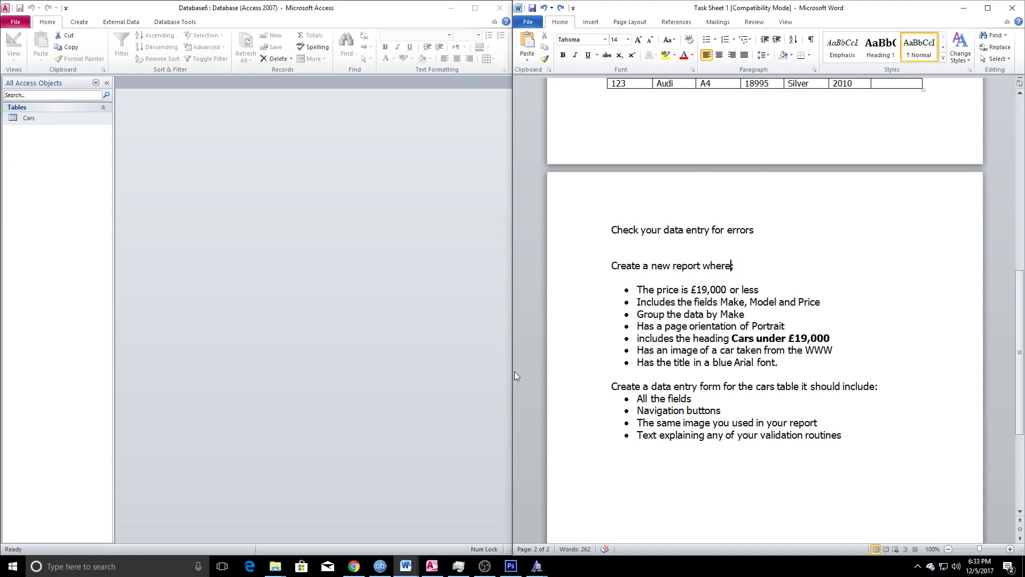
Create a new query in Design view based on the Cars table
{"action": "left_click", "coordinate": [79, 22]}
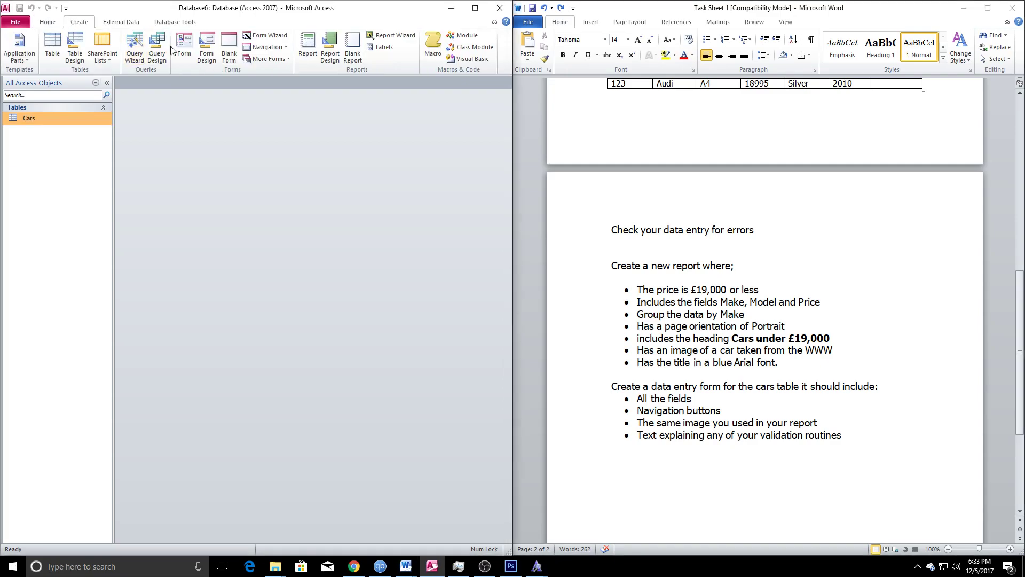
{"action": "left_click", "coordinate": [157, 54]}
{"action": "left_click", "coordinate": [274, 544]}
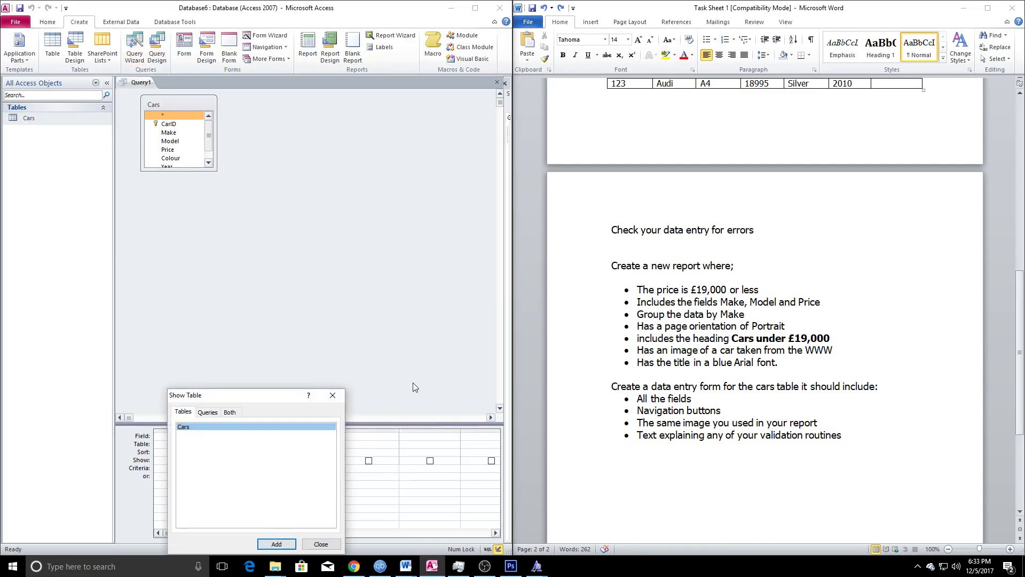
{"action": "left_click", "coordinate": [334, 396]}
Add the Make, Model and Price fields from the Cars table to the query grid
{"action": "left_click_drag", "start_coordinate": [672, 302], "coordinate": [825, 302]}
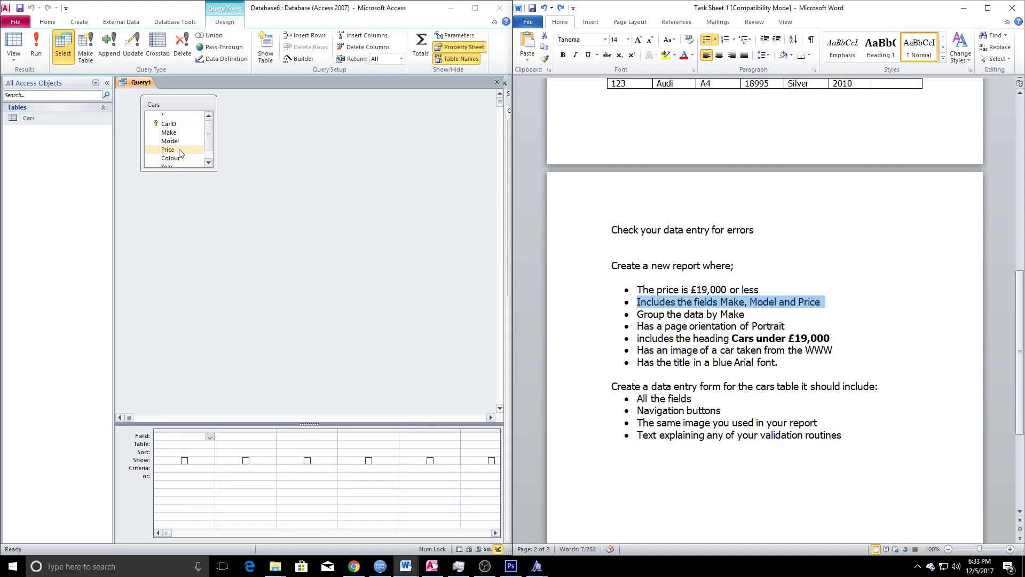
{"action": "double_click", "coordinate": [169, 133]}
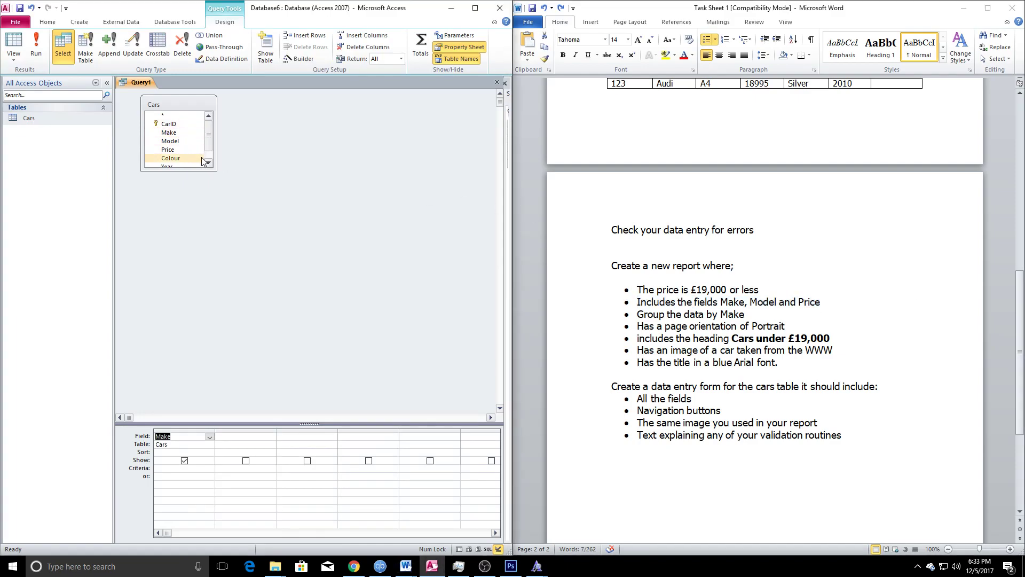
{"action": "scroll", "coordinate": [203, 160], "scroll_direction": "down", "scroll_amount": 1}
{"action": "double_click", "coordinate": [170, 129]}
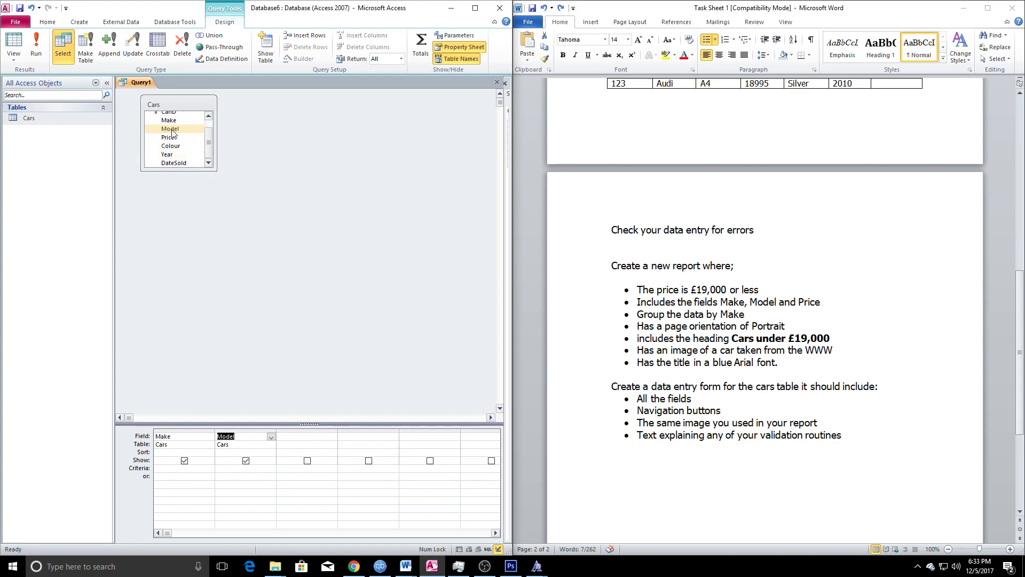
{"action": "double_click", "coordinate": [169, 137]}
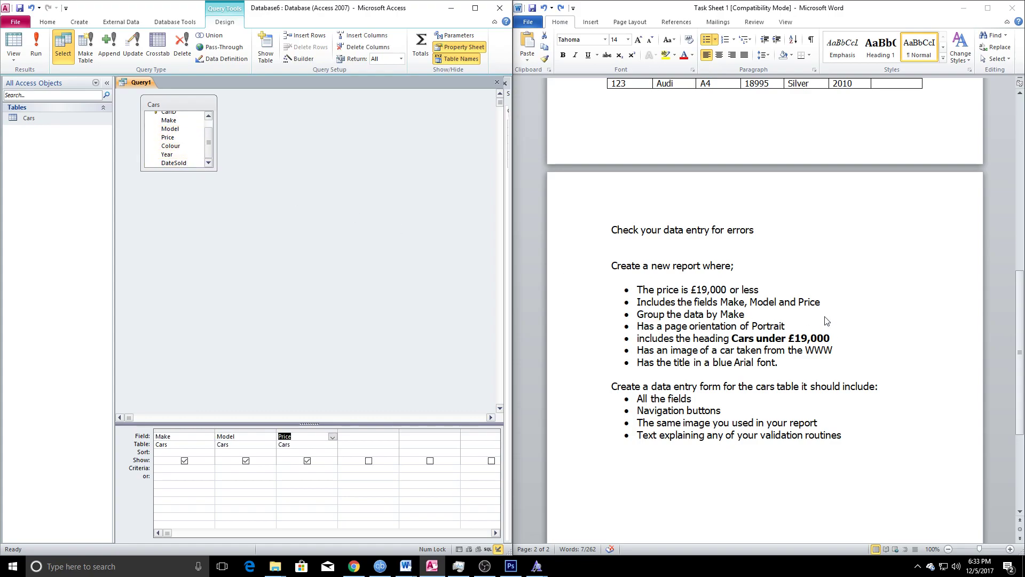
Set the Price criterion to <19000 and run the query to check the listed cars
{"action": "left_click", "coordinate": [285, 467]}
{"action": "left_click", "coordinate": [350, 393]}
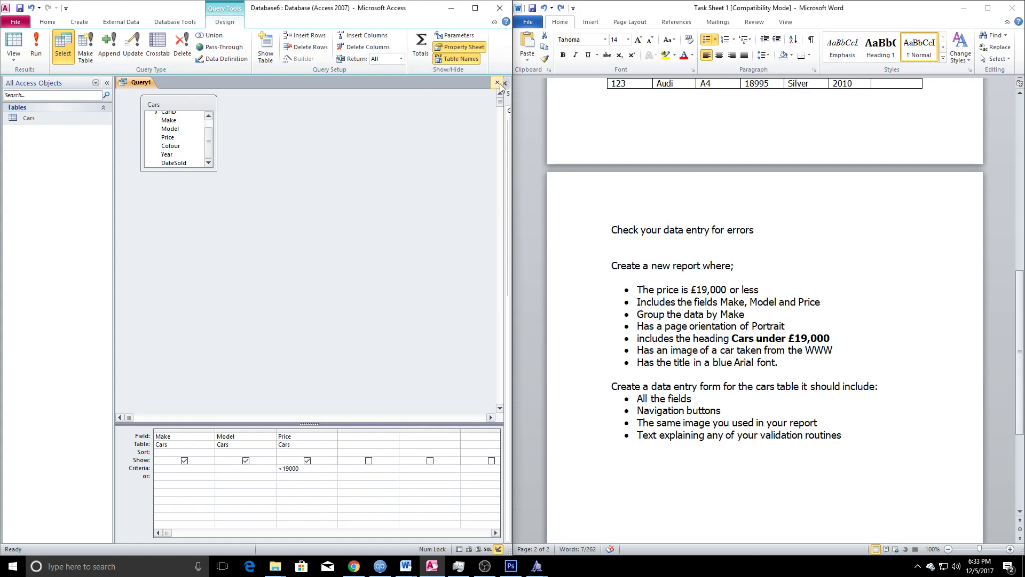
{"action": "left_click", "coordinate": [47, 40]}
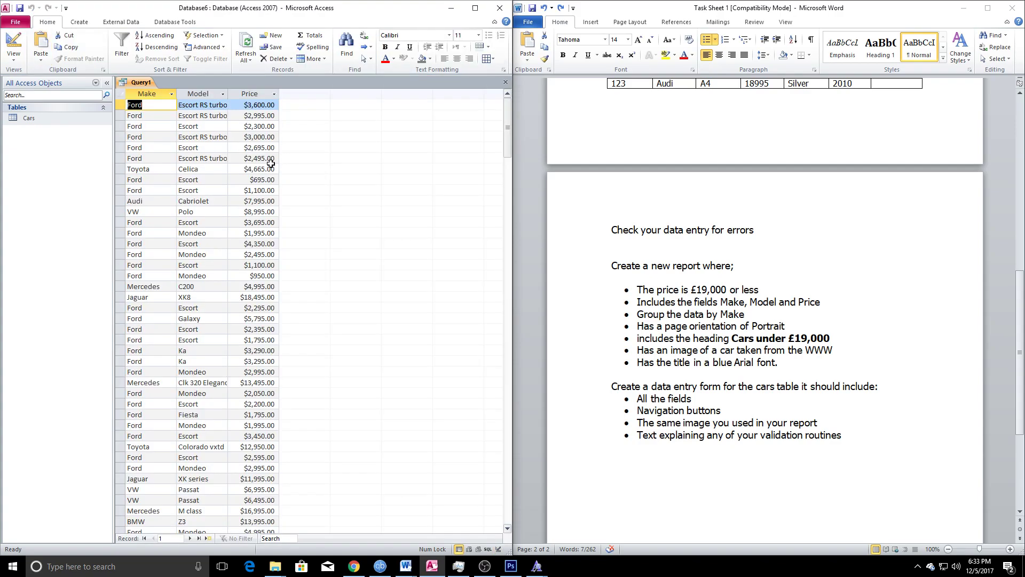
{"action": "scroll", "coordinate": [270, 163], "scroll_direction": "down", "scroll_amount": 1}
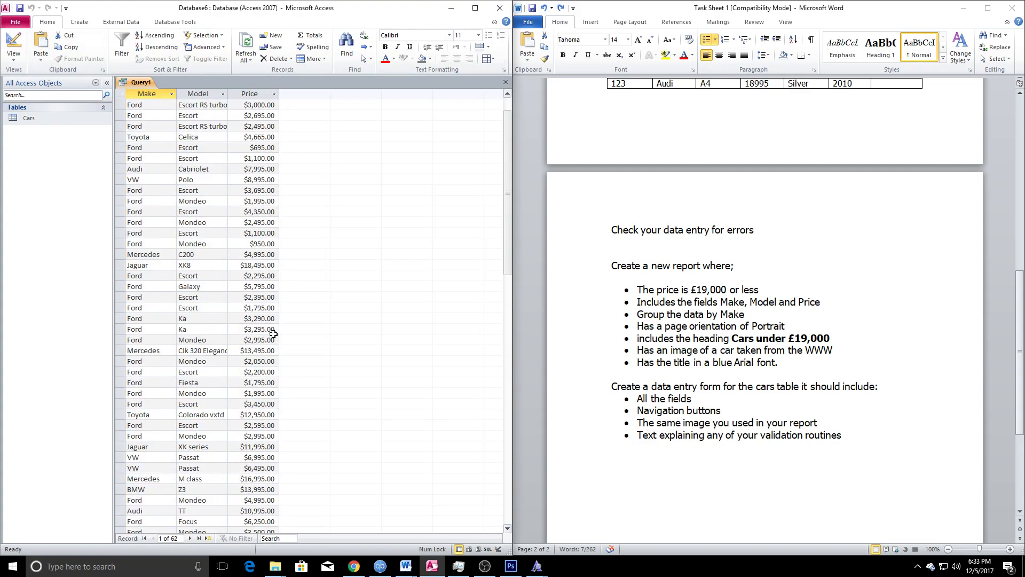
Close the query and save it as "Cars under 19000"
{"action": "left_click", "coordinate": [506, 83]}
{"action": "left_click", "coordinate": [472, 312]}
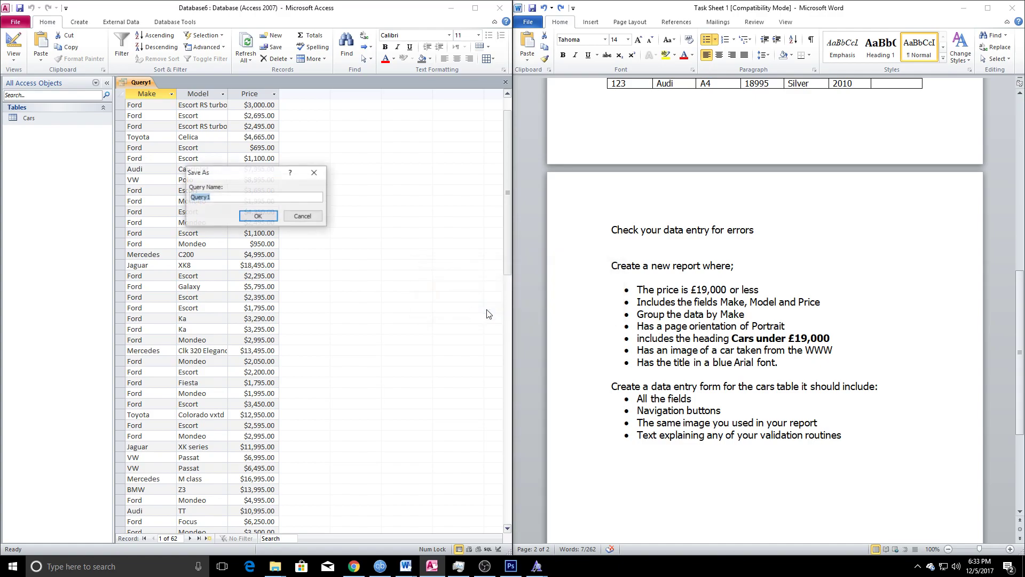
{"action": "type", "text": "Cars under 19000"}
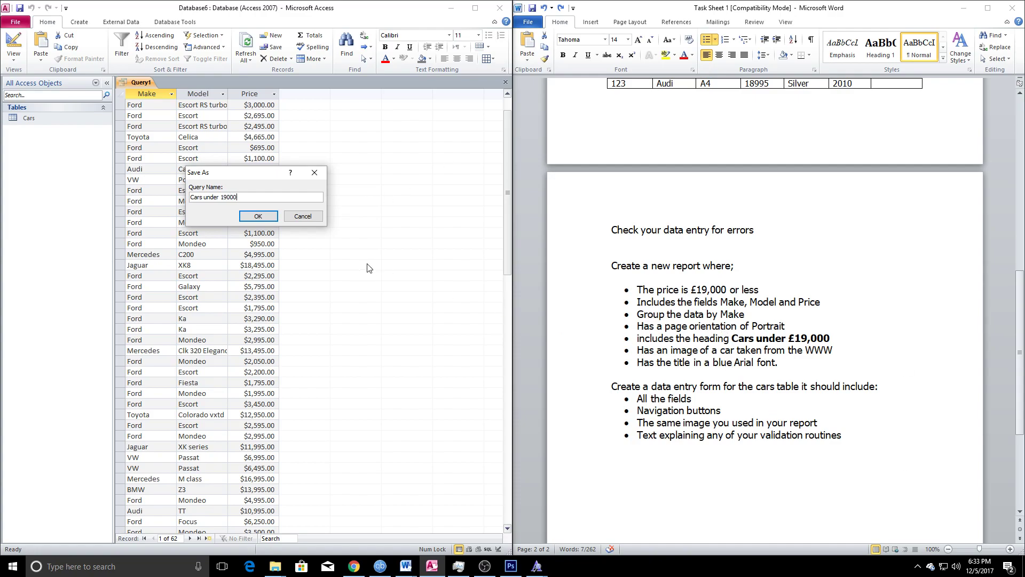
{"action": "left_click", "coordinate": [258, 220]}
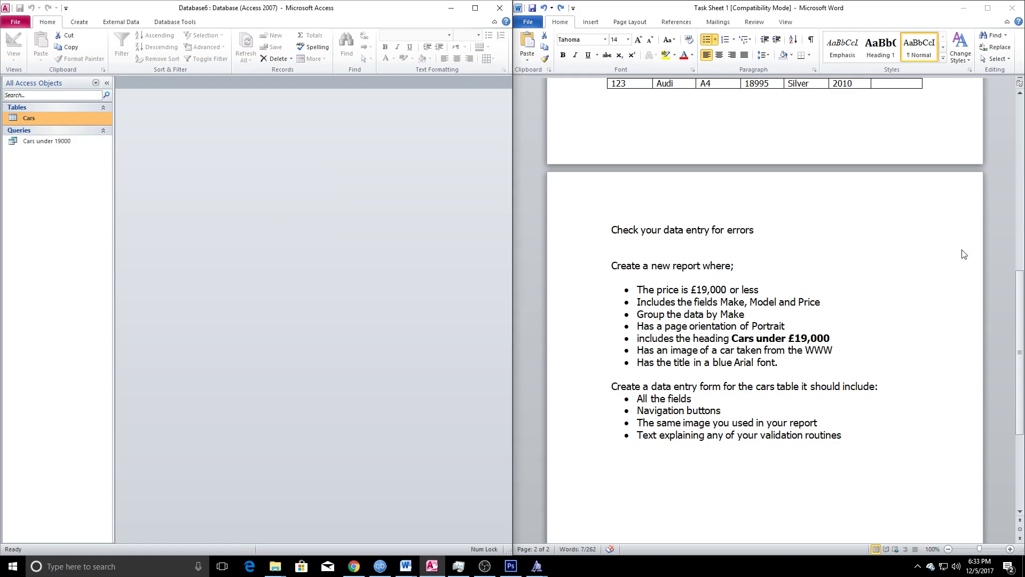
Start a Report Wizard report from the Cars under 19000 query with all its fields, grouped by Make
{"action": "left_click", "coordinate": [47, 141]}
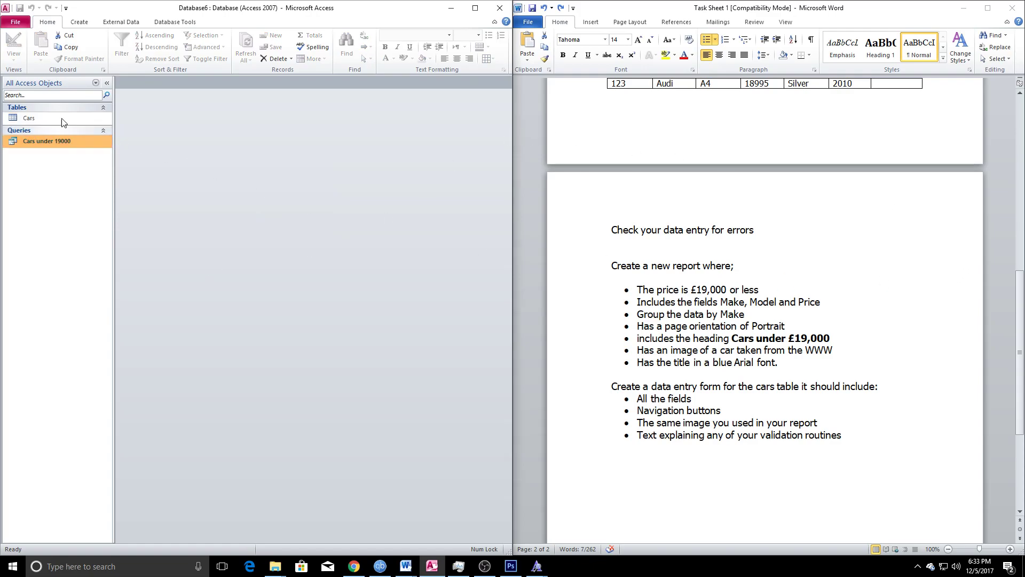
{"action": "left_click", "coordinate": [79, 22]}
{"action": "left_click", "coordinate": [391, 36]}
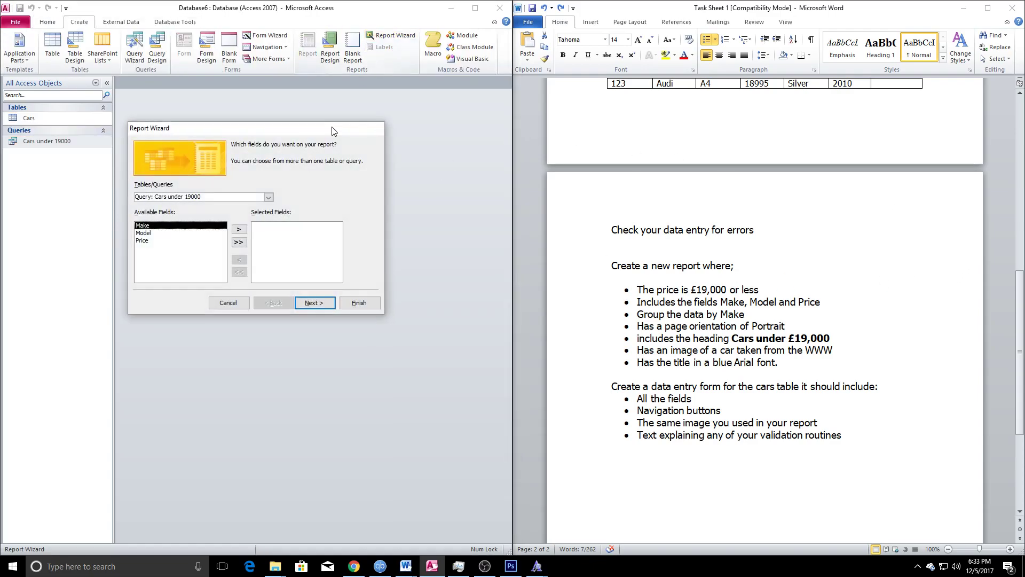
{"action": "left_click", "coordinate": [238, 242]}
{"action": "left_click", "coordinate": [314, 303]}
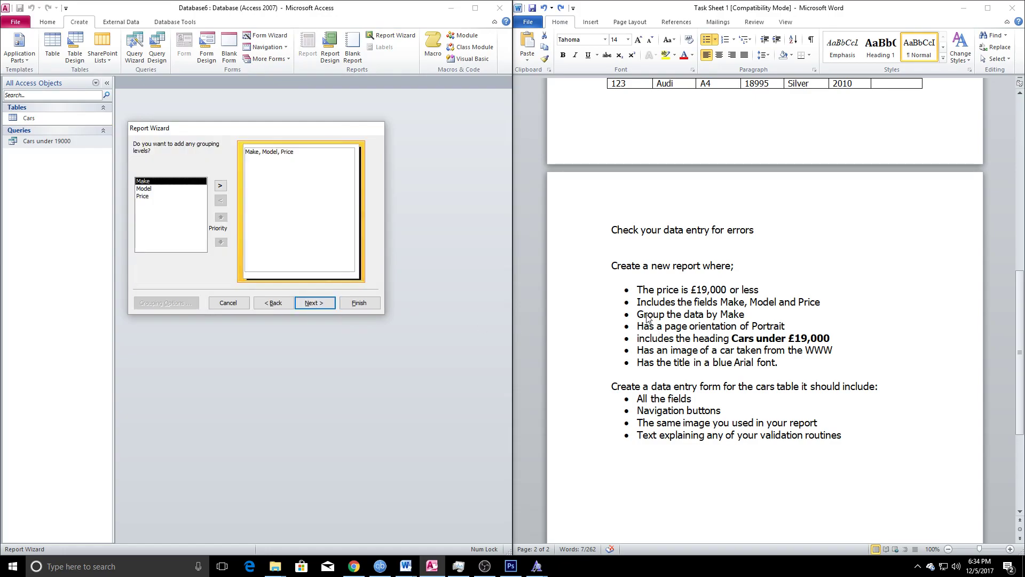
{"action": "left_click", "coordinate": [220, 186]}
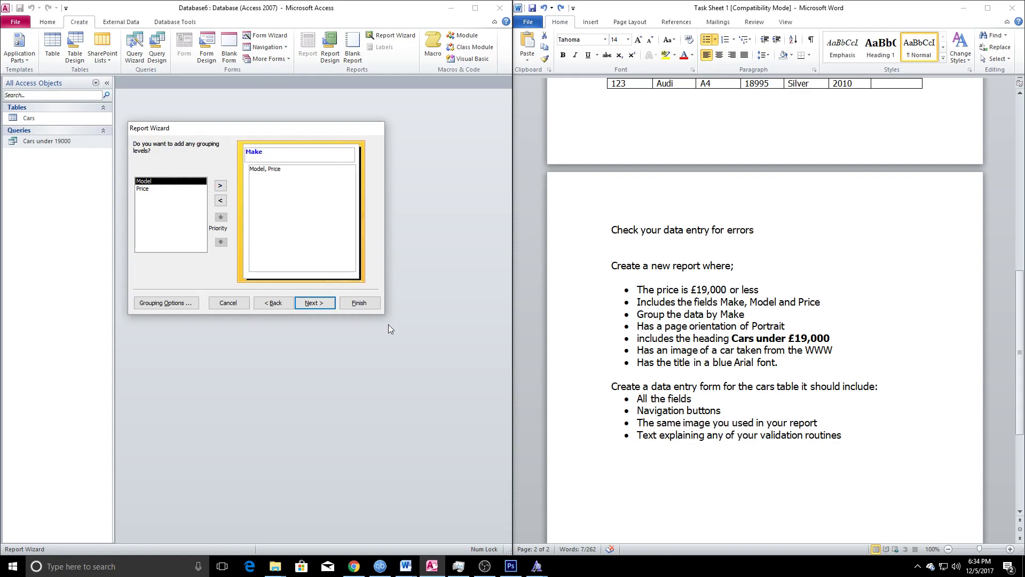
Complete the report wizard with no sorting, a stepped layout, portrait orientation and the title Cars under 19000, choosing to modify the design
{"action": "left_click", "coordinate": [328, 303]}
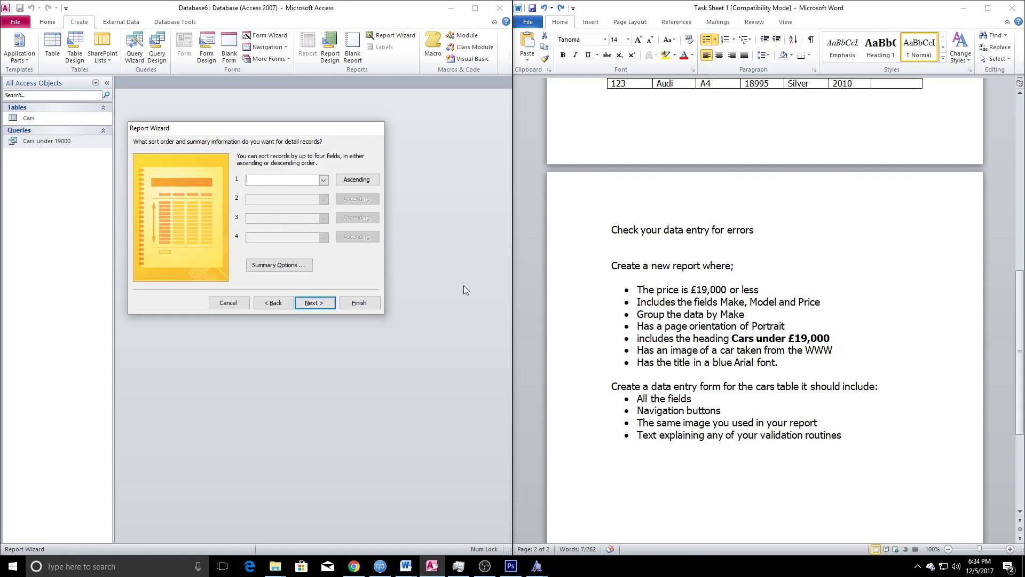
{"action": "left_click", "coordinate": [314, 303]}
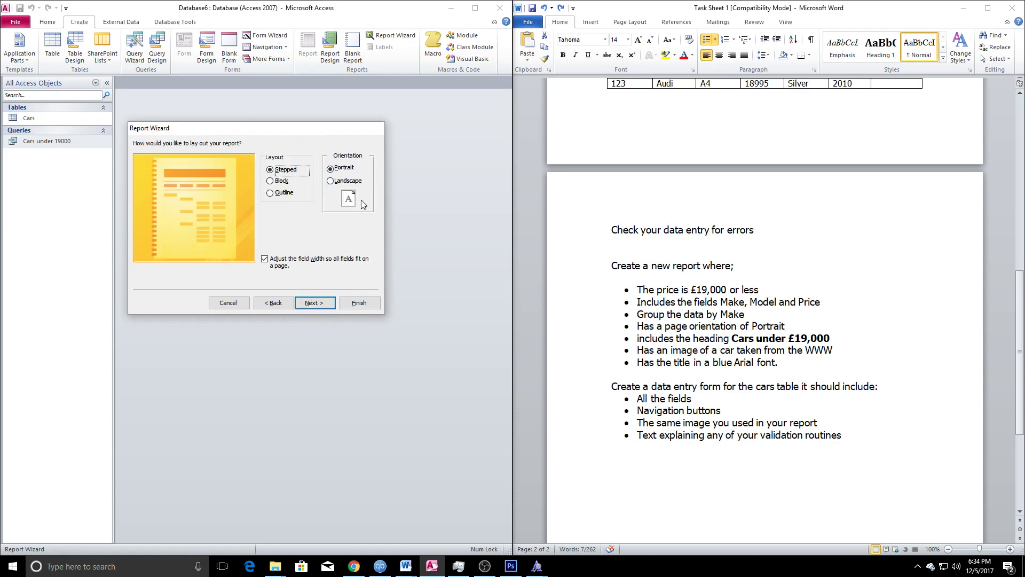
{"action": "left_click", "coordinate": [325, 303]}
{"action": "left_click", "coordinate": [245, 246]}
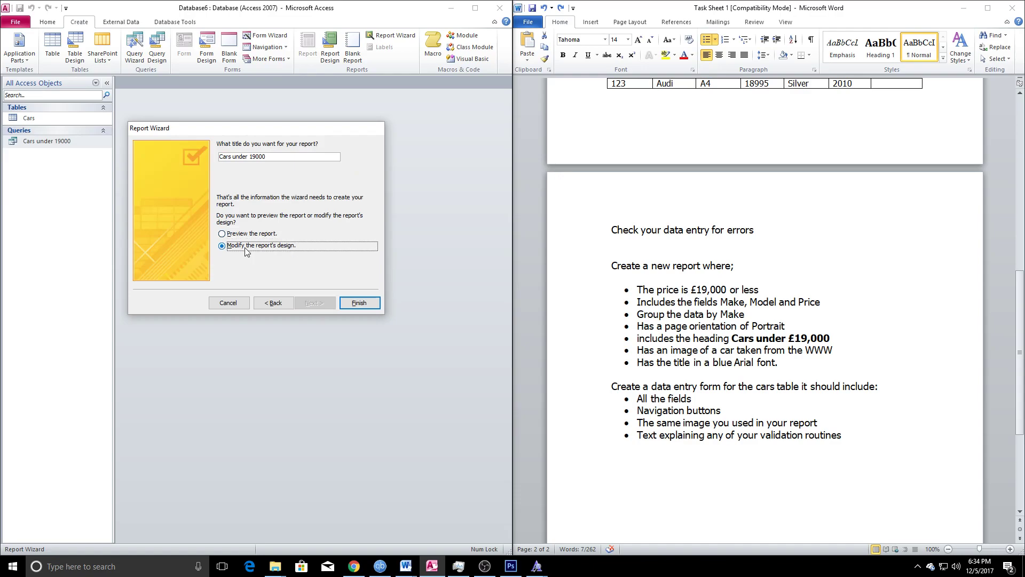
{"action": "left_click", "coordinate": [358, 303]}
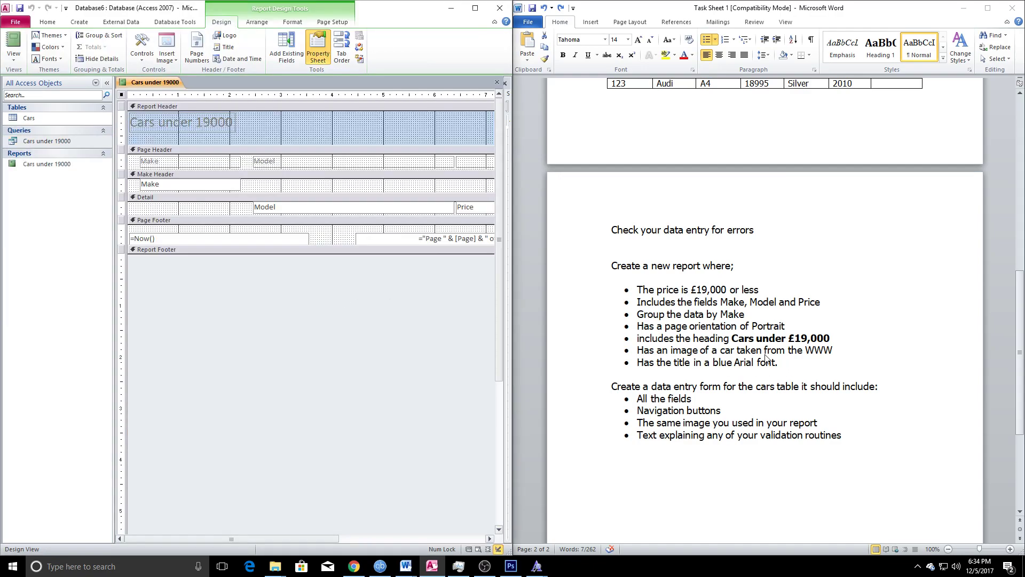
Change the report title's font to Arial and widen its label to fit the text
{"action": "left_click", "coordinate": [190, 122]}
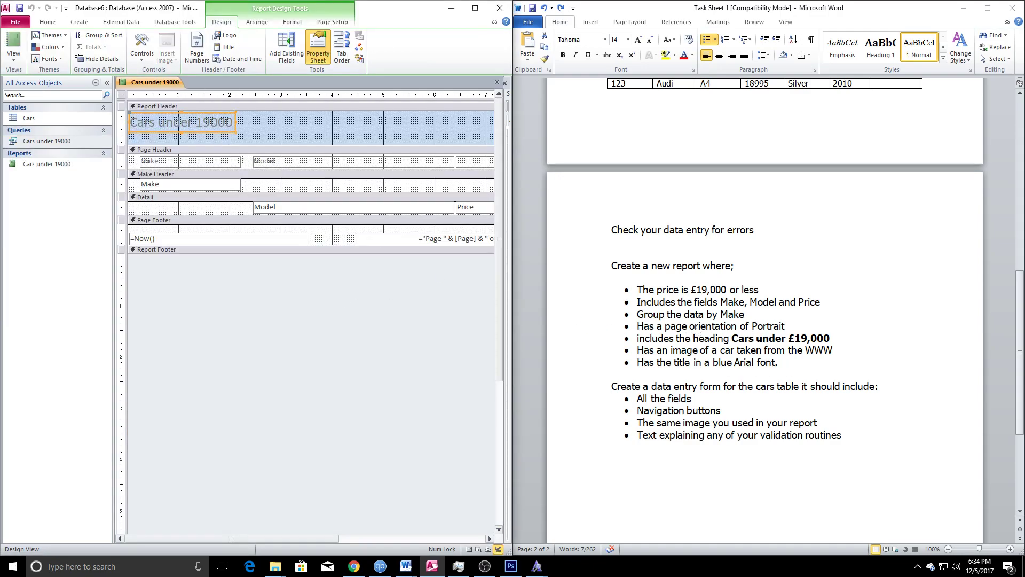
{"action": "left_click", "coordinate": [290, 22]}
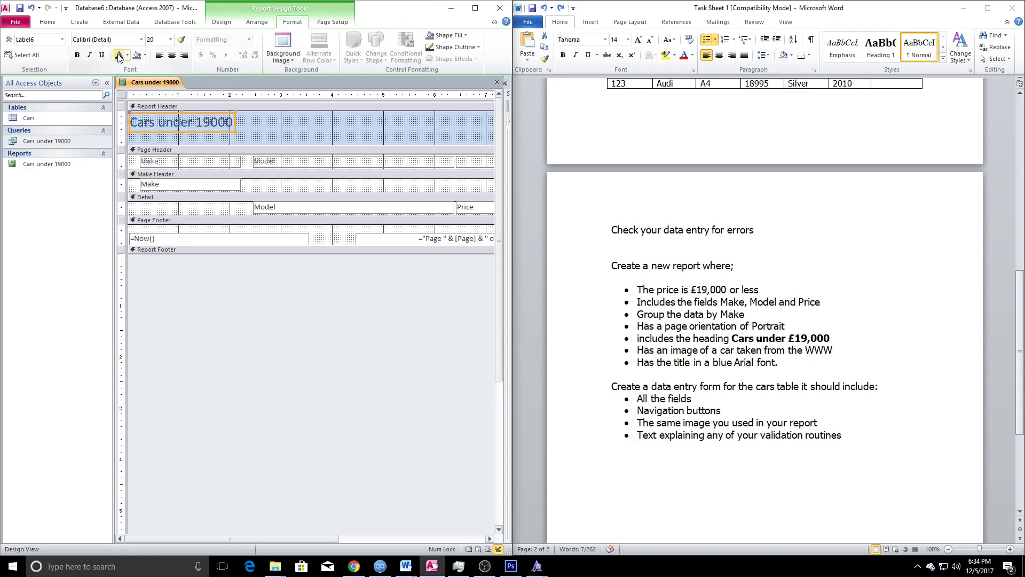
{"action": "left_click", "coordinate": [141, 39]}
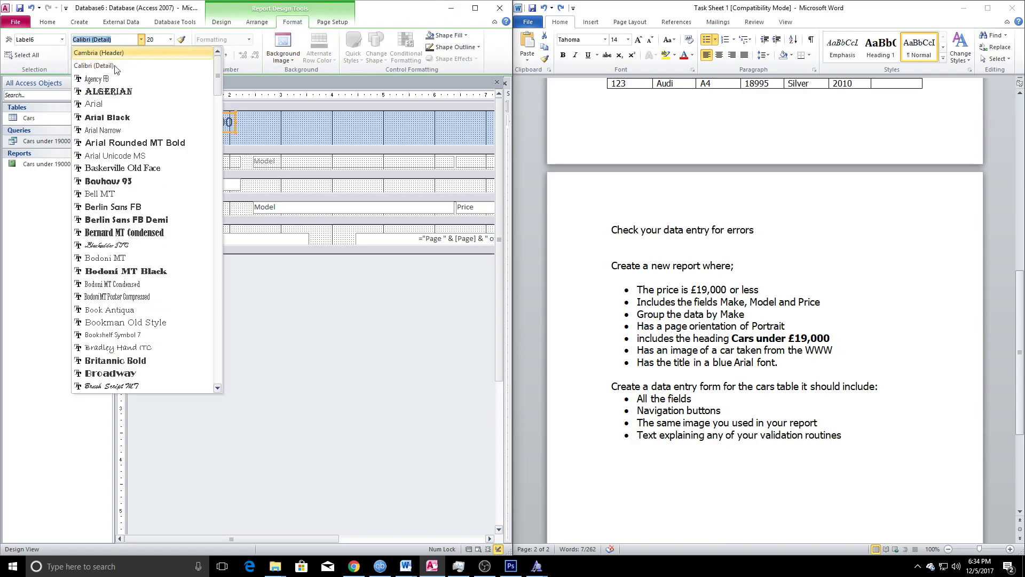
{"action": "left_click", "coordinate": [101, 104]}
{"action": "left_click", "coordinate": [233, 126]}
{"action": "left_click", "coordinate": [234, 126]}
{"action": "left_click_drag", "start_coordinate": [235, 123], "coordinate": [284, 122]}
{"action": "left_click", "coordinate": [366, 161]}
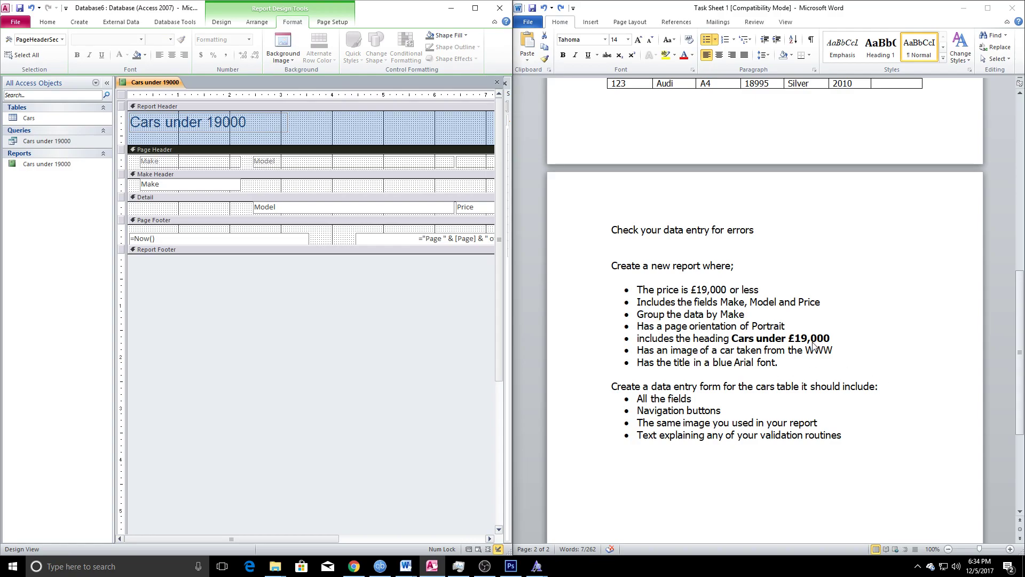
Insert the recent car picture "download" into the report header beside the title, using an image control
{"action": "left_click_drag", "start_coordinate": [378, 145], "coordinate": [381, 190]}
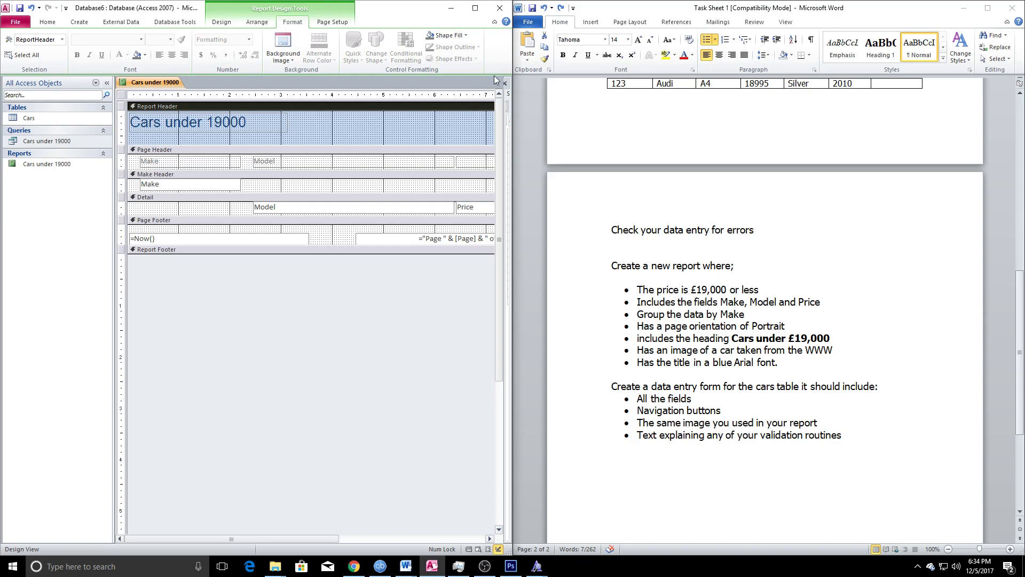
{"action": "left_click", "coordinate": [475, 8]}
{"action": "mouse_move", "coordinate": [434, 540]}
{"action": "left_mouse_down"}
{"action": "mouse_move", "coordinate": [555, 539]}
{"action": "mouse_move", "coordinate": [442, 540]}
{"action": "left_mouse_up"}
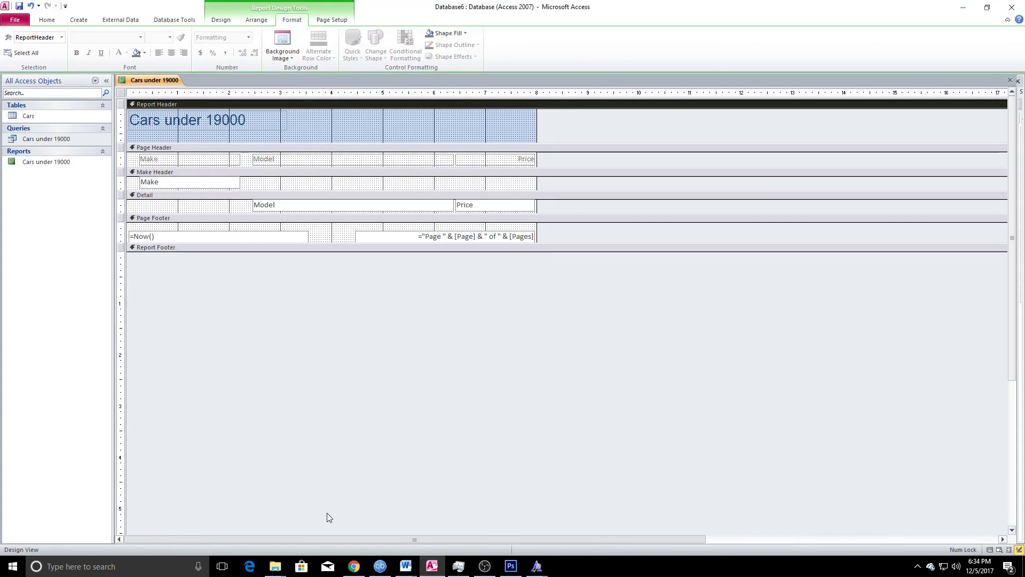
{"action": "left_click", "coordinate": [114, 22]}
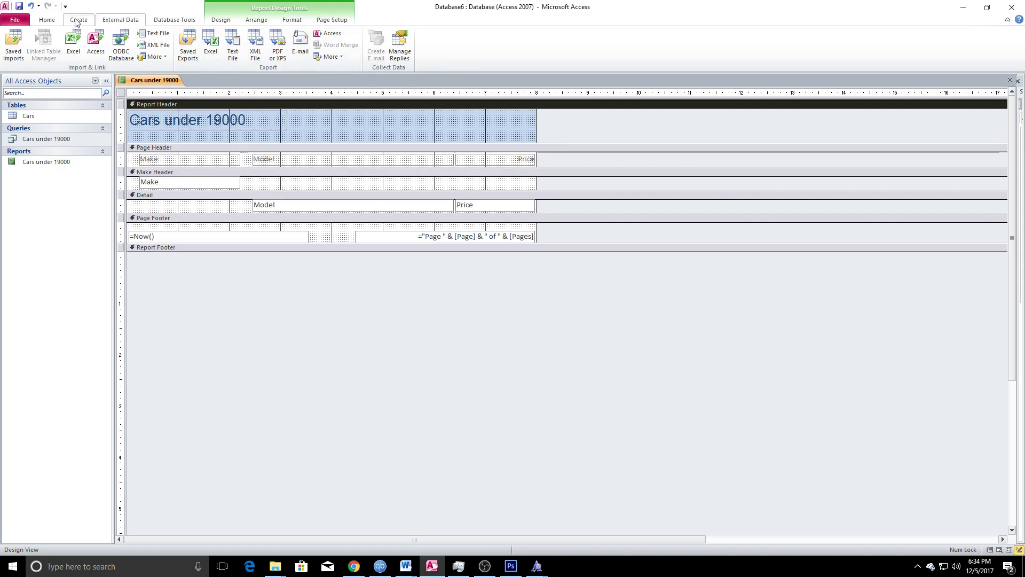
{"action": "left_click", "coordinate": [221, 20]}
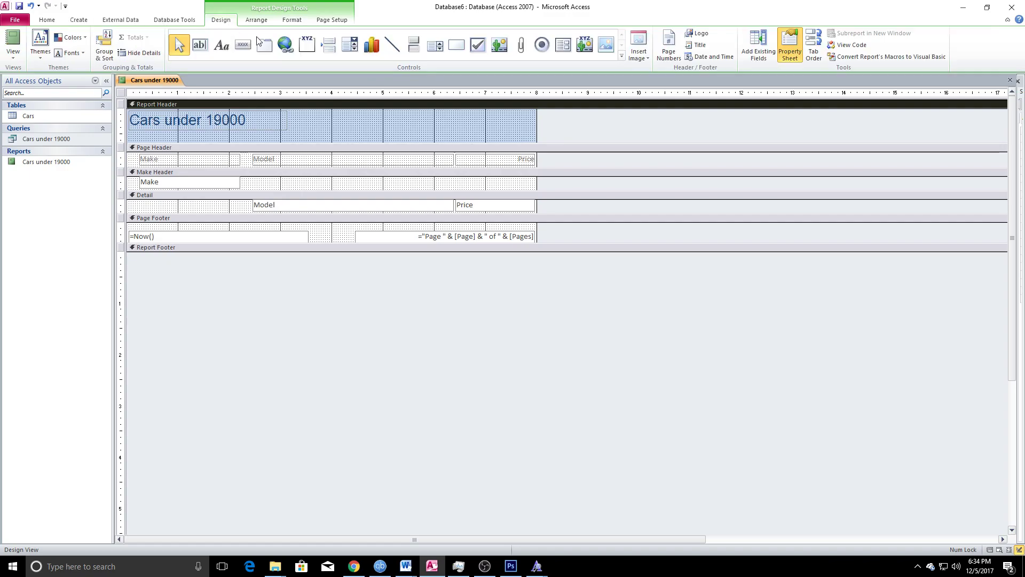
{"action": "left_click", "coordinate": [609, 47]}
{"action": "left_click_drag", "start_coordinate": [314, 110], "coordinate": [483, 140]}
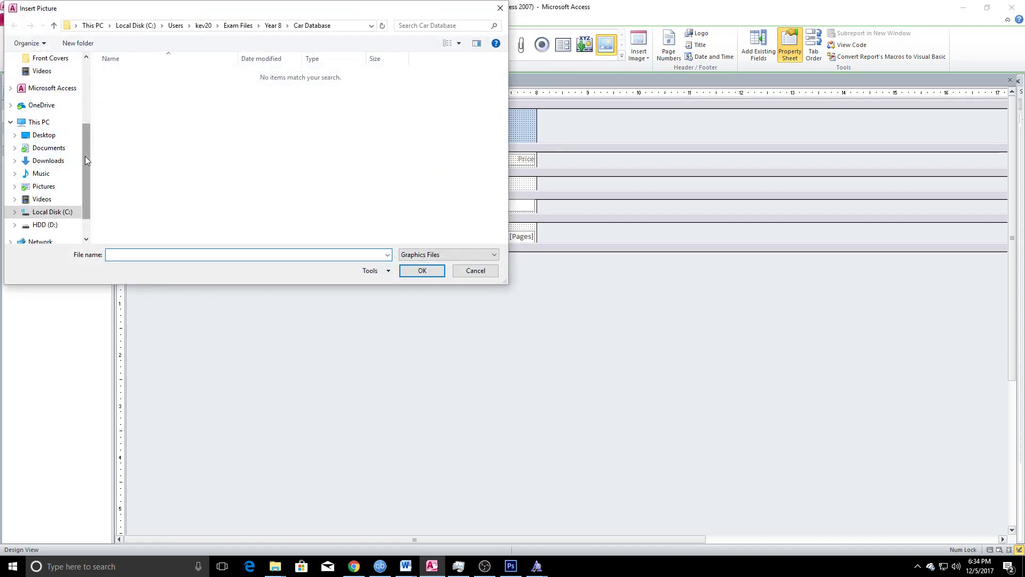
{"action": "scroll", "coordinate": [85, 156], "scroll_direction": "up", "scroll_amount": 5}
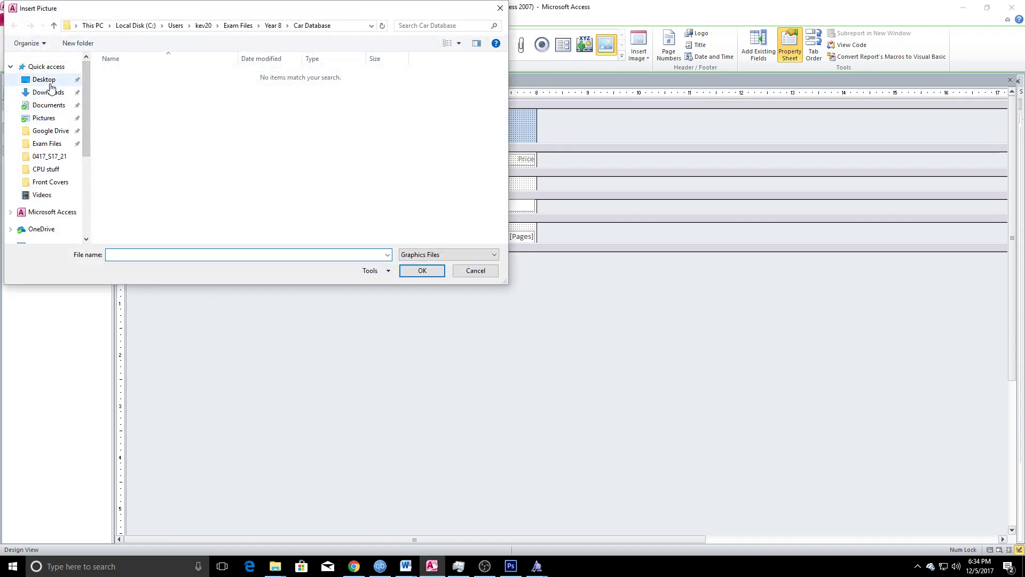
{"action": "left_click", "coordinate": [46, 66]}
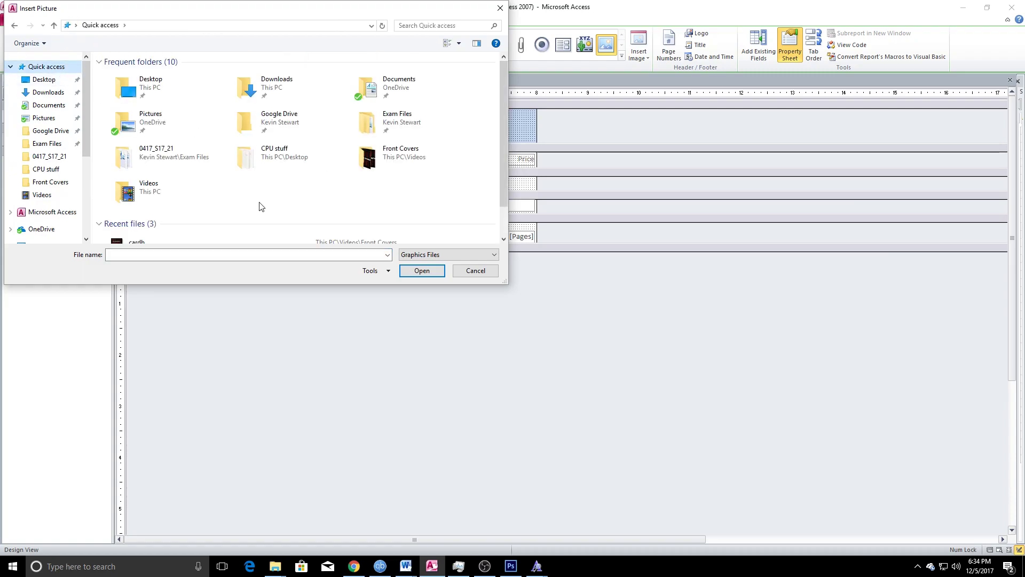
{"action": "scroll", "coordinate": [260, 207], "scroll_direction": "down", "scroll_amount": 1}
{"action": "double_click", "coordinate": [143, 234]}
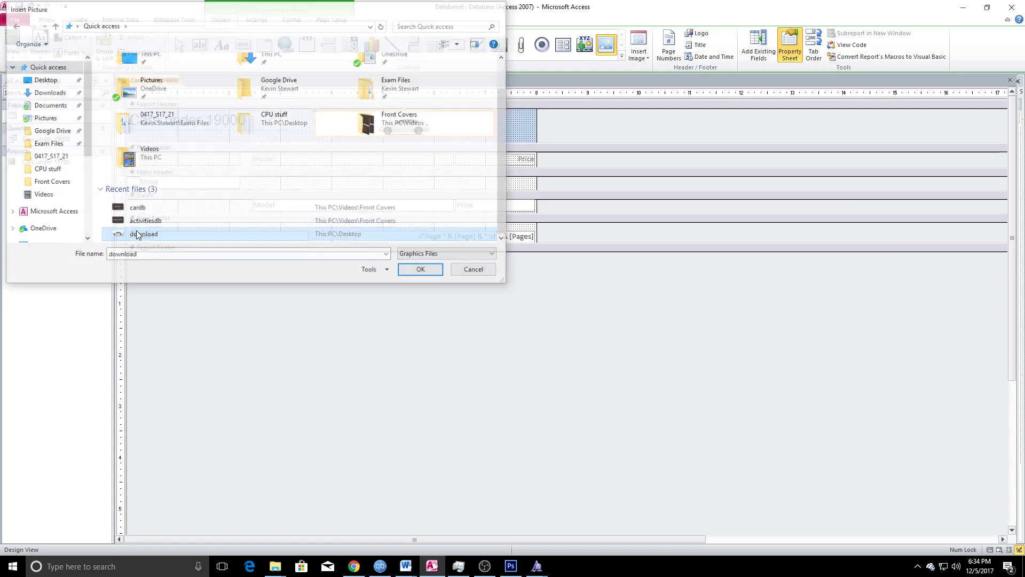
{"action": "left_click", "coordinate": [645, 135]}
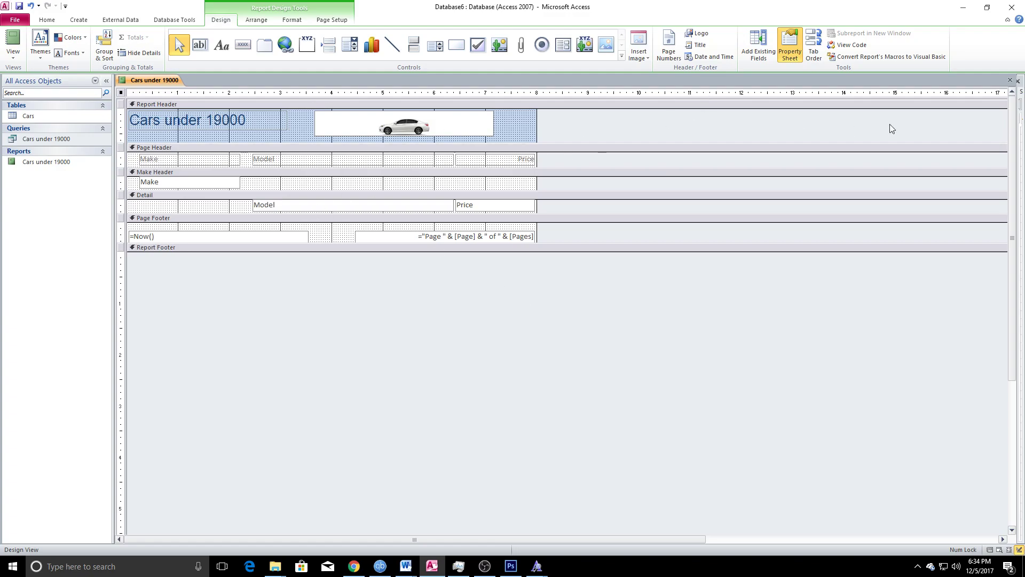
Save and close the report, then reopen it to check its header and the cars grouped by Make
{"action": "left_click", "coordinate": [1010, 80]}
{"action": "left_click", "coordinate": [473, 315]}
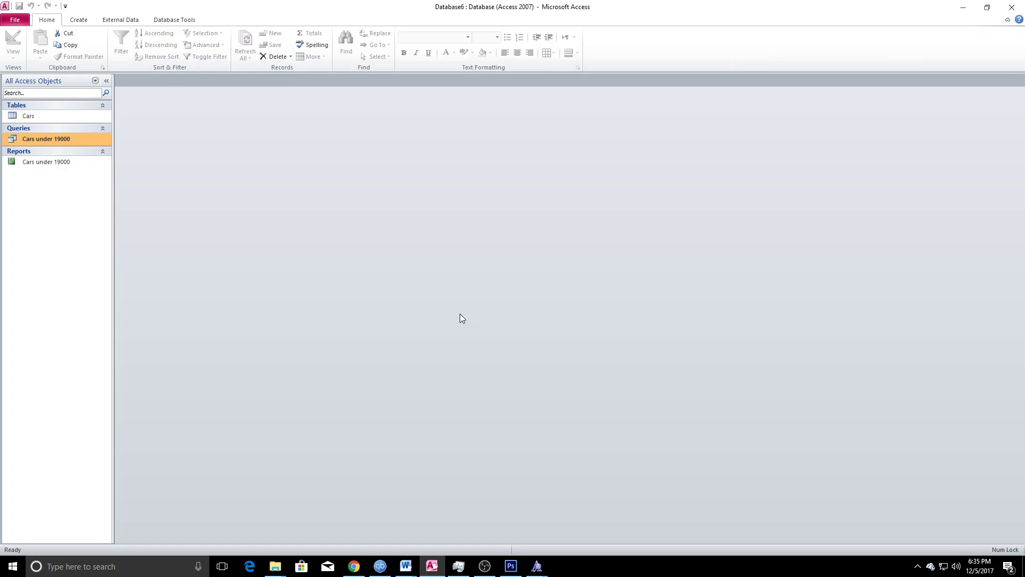
{"action": "double_click", "coordinate": [53, 163]}
{"action": "scroll", "coordinate": [434, 247], "scroll_direction": "down", "scroll_amount": 5}
{"action": "scroll", "coordinate": [435, 247], "scroll_direction": "down", "scroll_amount": 3}
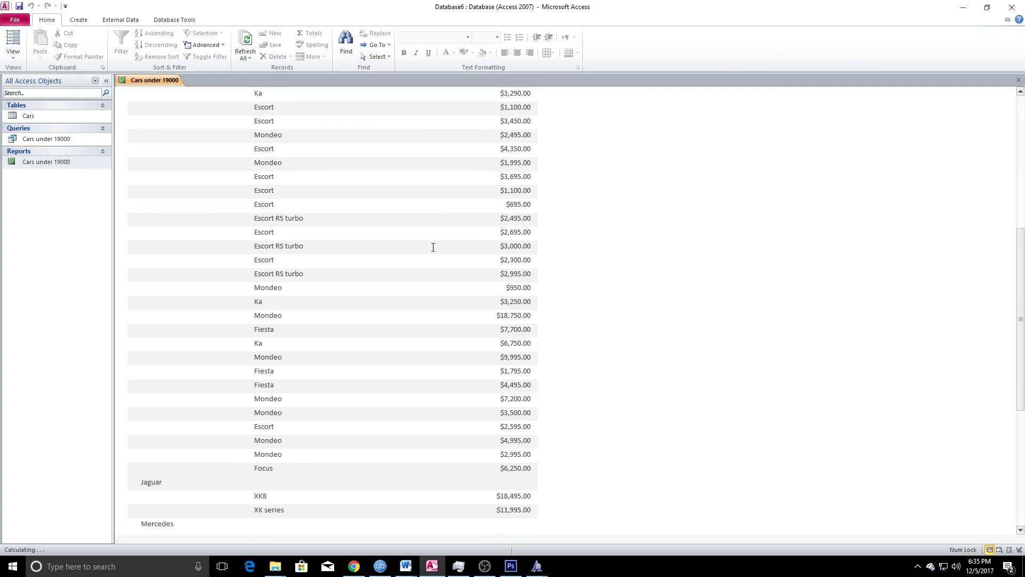
{"action": "scroll", "coordinate": [433, 247], "scroll_direction": "up", "scroll_amount": 6}
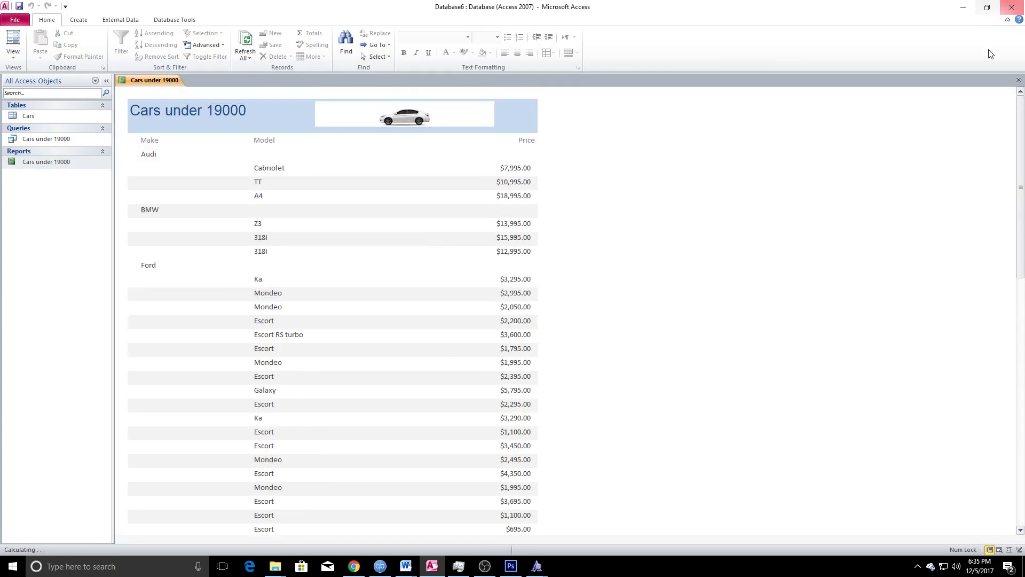
{"action": "left_click", "coordinate": [1018, 80]}
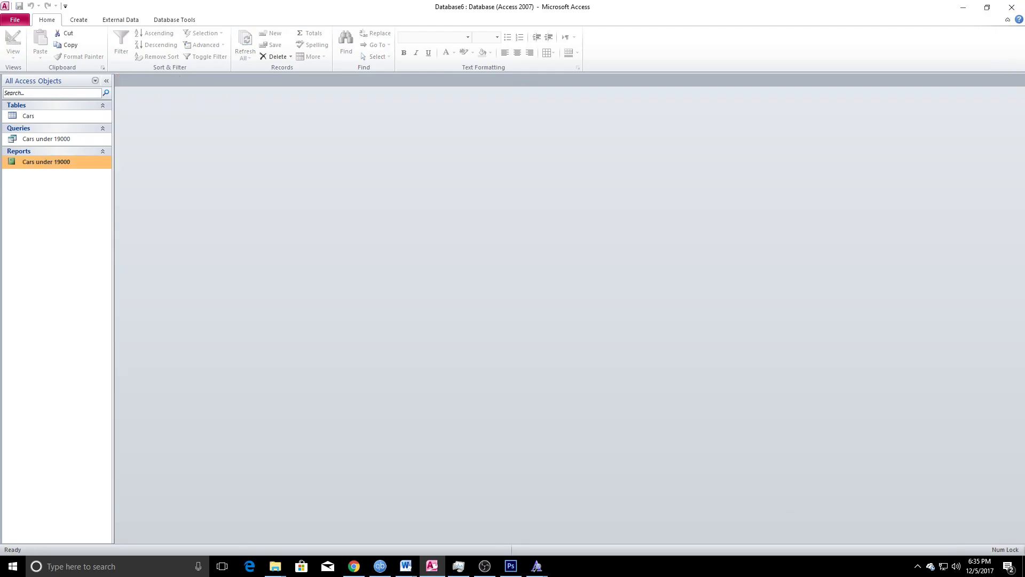
Create a data entry form from the Cars table
{"action": "left_click", "coordinate": [37, 116]}
{"action": "left_click", "coordinate": [78, 19]}
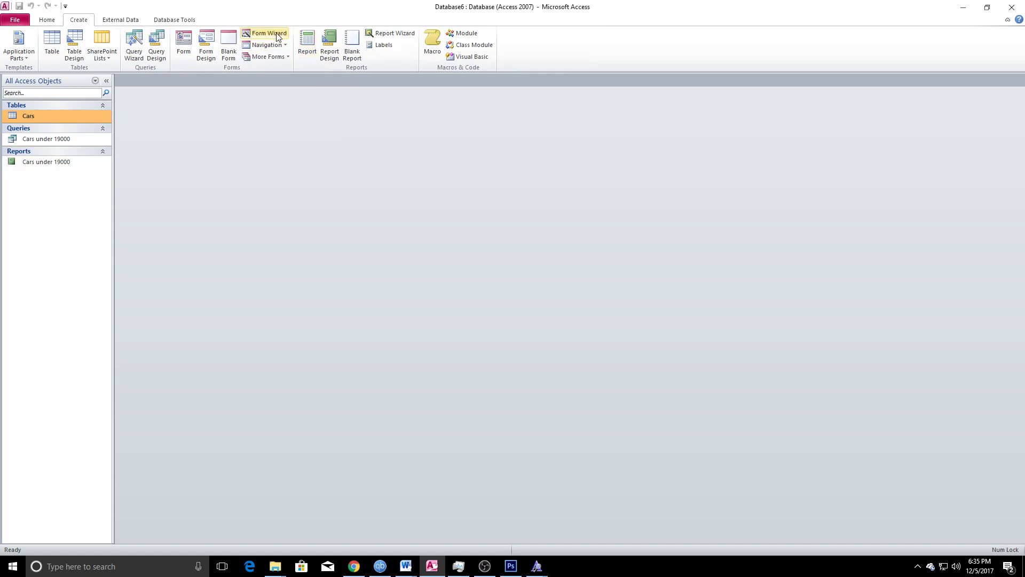
{"action": "left_click", "coordinate": [183, 41]}
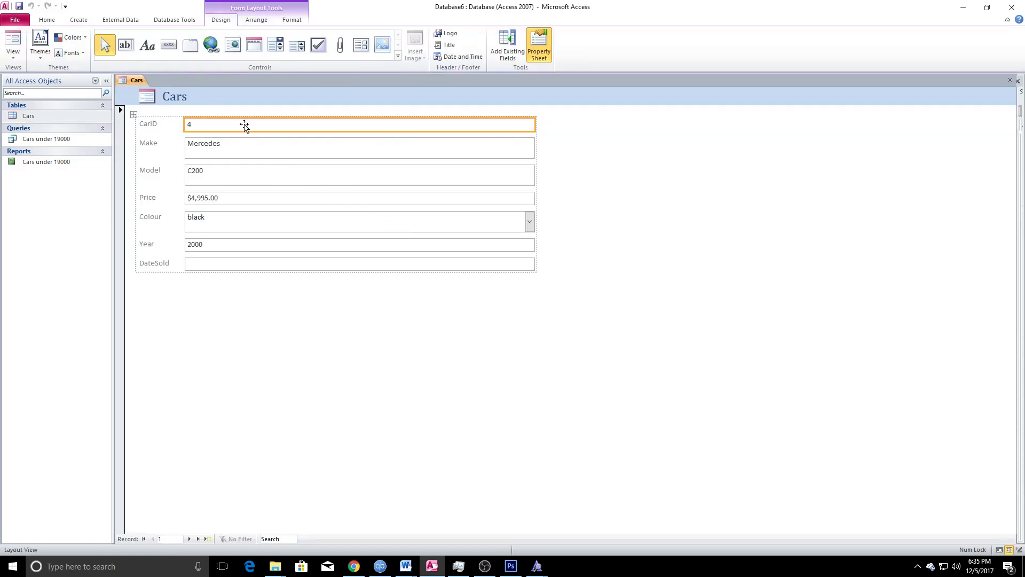
Switch to Word and read the data entry form requirements in Task Sheet 1
{"action": "mouse_move", "coordinate": [406, 566]}
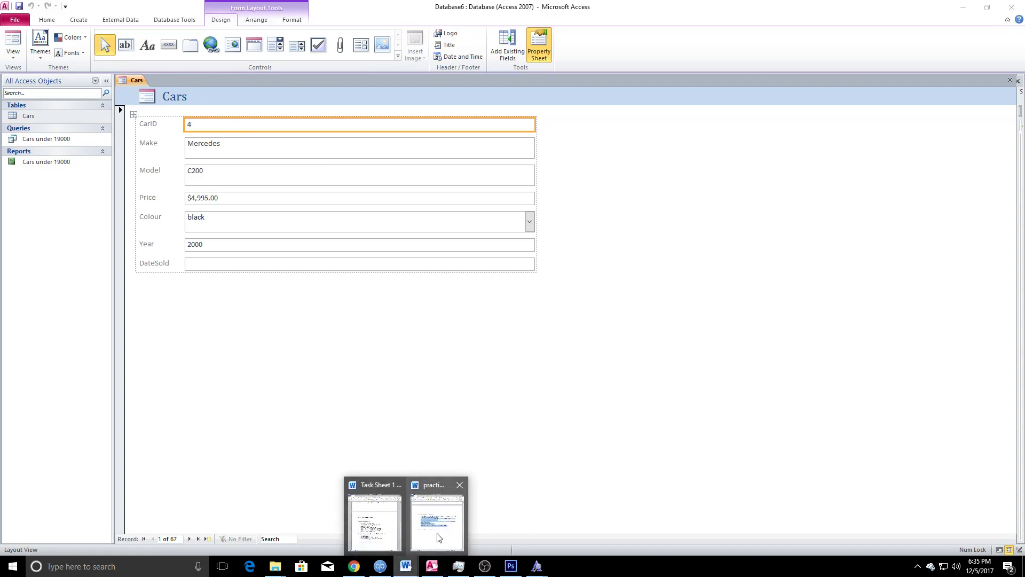
{"action": "left_click", "coordinate": [446, 556]}
{"action": "left_click", "coordinate": [667, 343]}
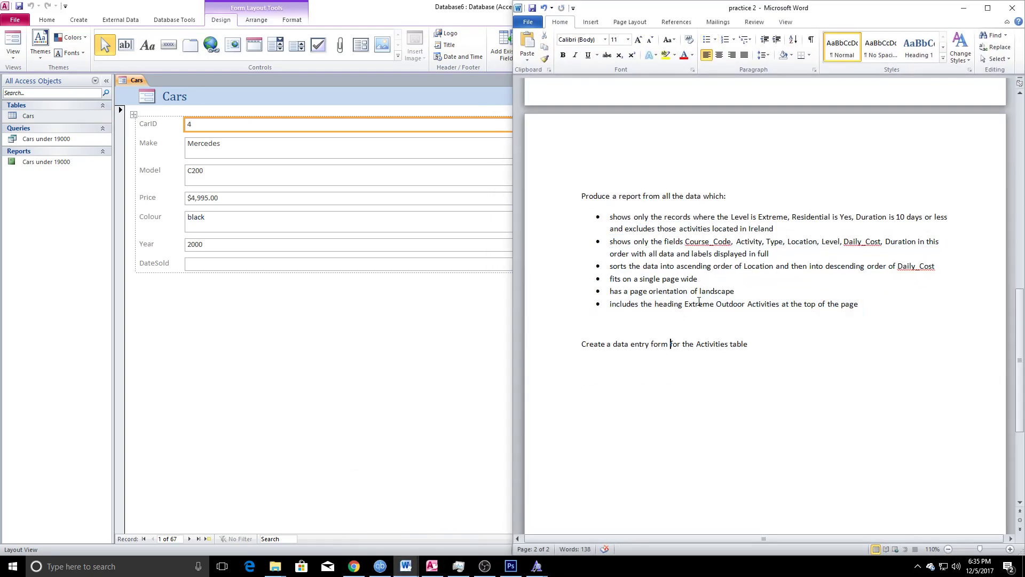
{"action": "mouse_move", "coordinate": [406, 566]}
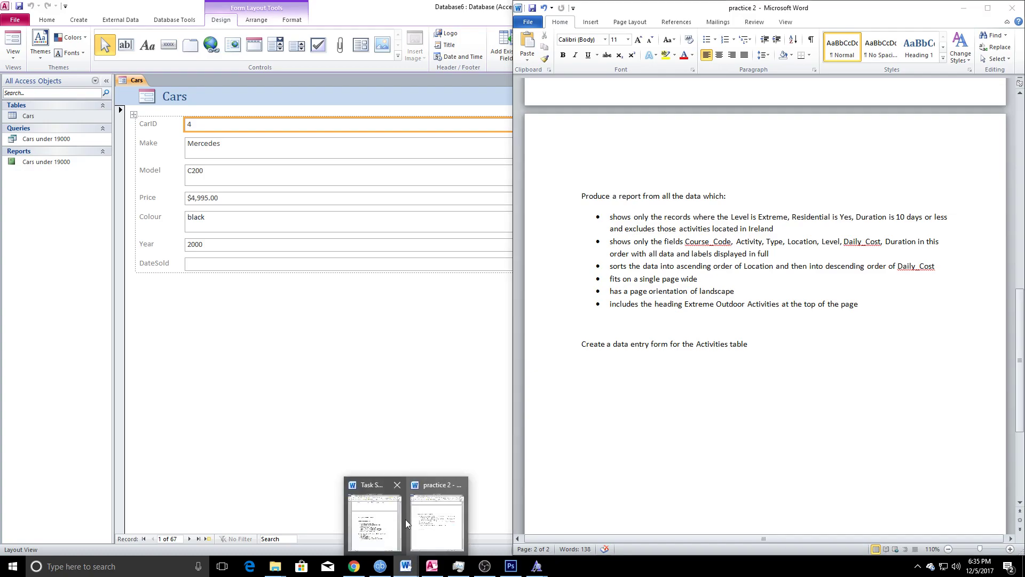
{"action": "left_click", "coordinate": [372, 519]}
{"action": "left_click", "coordinate": [741, 415]}
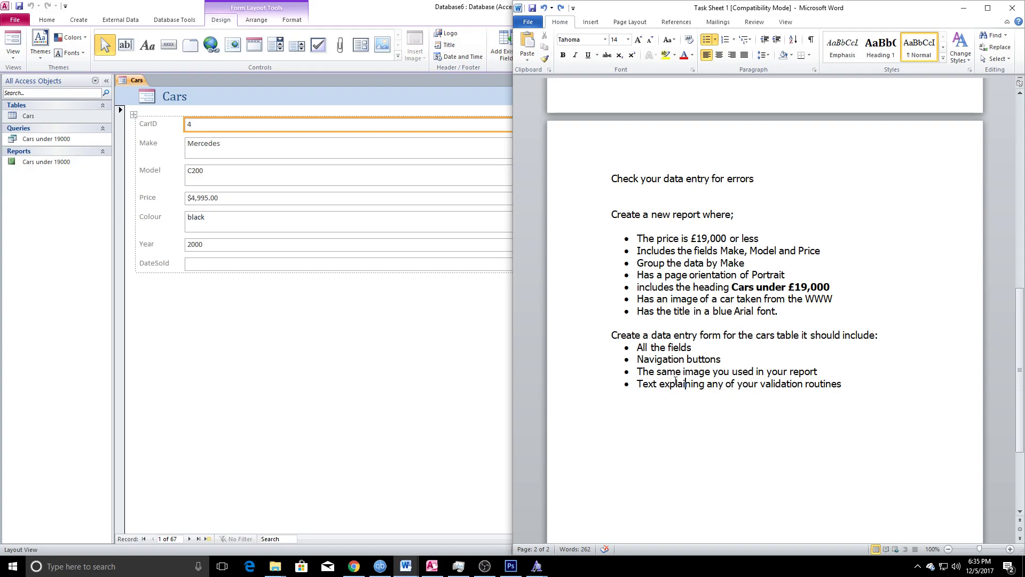
{"action": "left_click", "coordinate": [217, 180]}
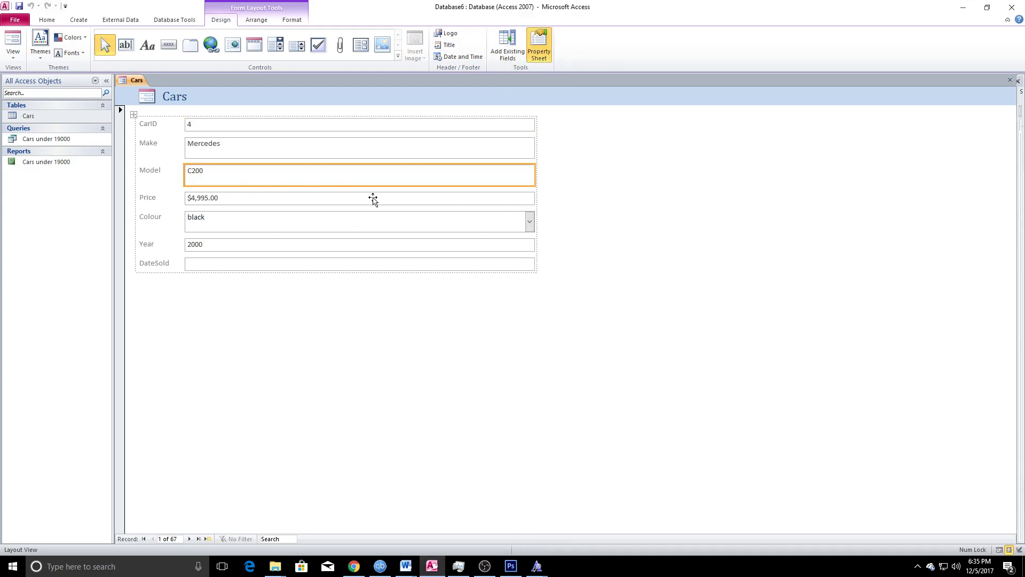
{"action": "left_click", "coordinate": [228, 202]}
{"action": "left_click", "coordinate": [218, 179]}
{"action": "left_click_drag", "start_coordinate": [215, 197], "coordinate": [149, 176]}
{"action": "left_click", "coordinate": [149, 177]}
{"action": "left_click", "coordinate": [229, 129]}
Remove the control layout from the Cars form's labels and fields, from CarID through DateSold
{"action": "left_click", "coordinate": [150, 125]}
{"action": "left_click", "coordinate": [219, 130], "text": "shift"}
{"action": "left_click", "coordinate": [209, 144], "text": "shift"}
{"action": "left_click", "coordinate": [153, 181], "text": "shift"}
{"action": "left_click", "coordinate": [204, 182], "text": "shift"}
{"action": "left_click", "coordinate": [152, 199], "text": "shift"}
{"action": "left_click", "coordinate": [208, 203], "text": "shift"}
{"action": "left_click", "coordinate": [155, 215], "text": "shift"}
{"action": "left_click", "coordinate": [213, 220], "text": "shift"}
{"action": "left_click", "coordinate": [147, 248], "text": "shift"}
{"action": "left_click", "coordinate": [203, 251], "text": "shift"}
{"action": "left_click", "coordinate": [156, 264], "text": "shift"}
{"action": "left_click", "coordinate": [206, 264], "text": "shift"}
{"action": "right_click", "coordinate": [287, 227]}
{"action": "mouse_move", "coordinate": [353, 309]}
{"action": "left_click", "coordinate": [417, 333]}
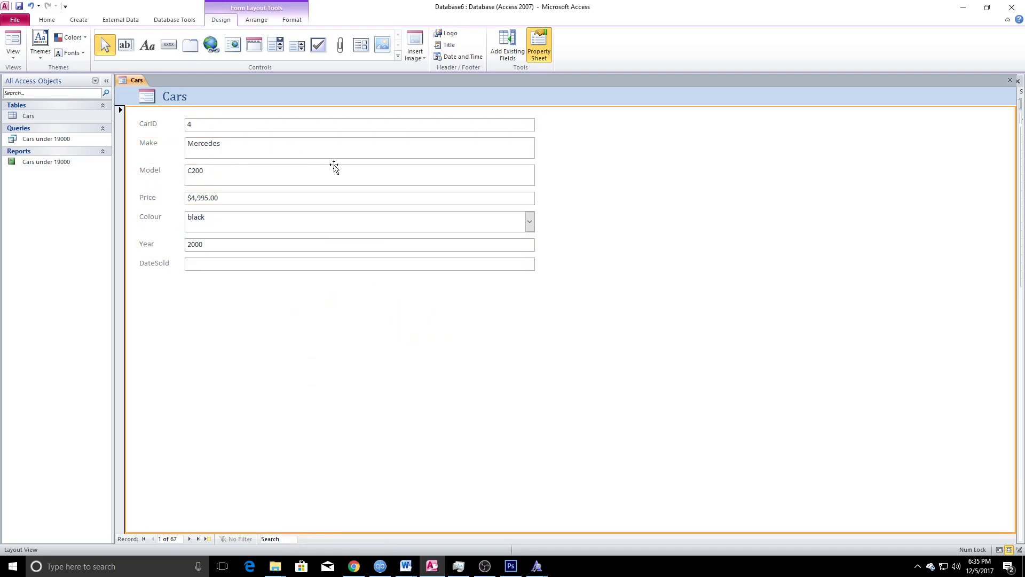
Move the Make, Model, Price, Colour, Year and DateSold labels and fields down together, leaving a gap below CarID
{"action": "left_click", "coordinate": [146, 170]}
{"action": "left_click", "coordinate": [214, 177], "text": "shift"}
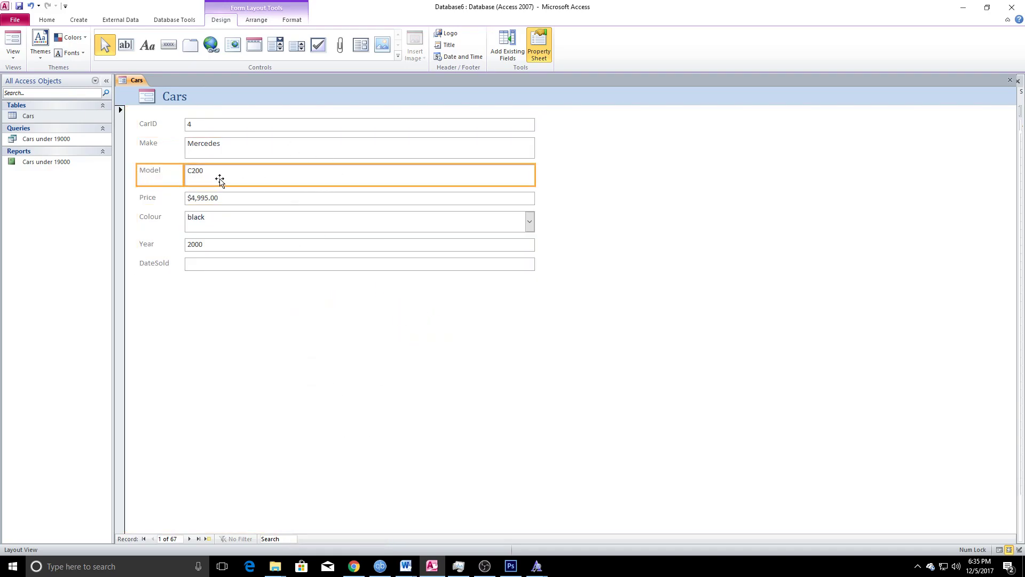
{"action": "left_click", "coordinate": [208, 153]}
{"action": "left_click", "coordinate": [152, 140]}
{"action": "left_click", "coordinate": [224, 142], "text": "shift"}
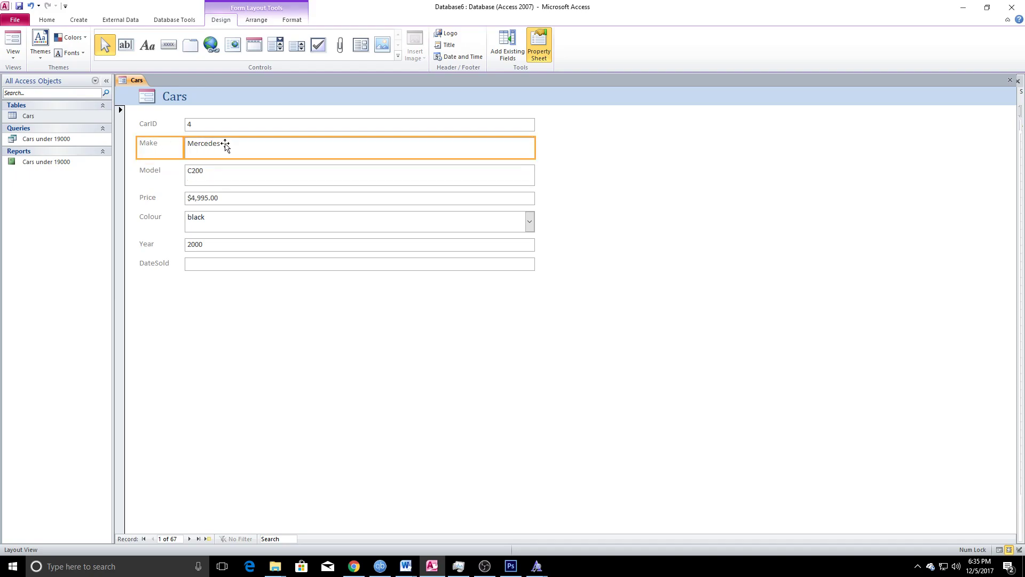
{"action": "left_click", "coordinate": [157, 170], "text": "shift"}
{"action": "left_click", "coordinate": [218, 174], "text": "shift"}
{"action": "left_click", "coordinate": [143, 199], "text": "shift"}
{"action": "left_click", "coordinate": [233, 204], "text": "shift"}
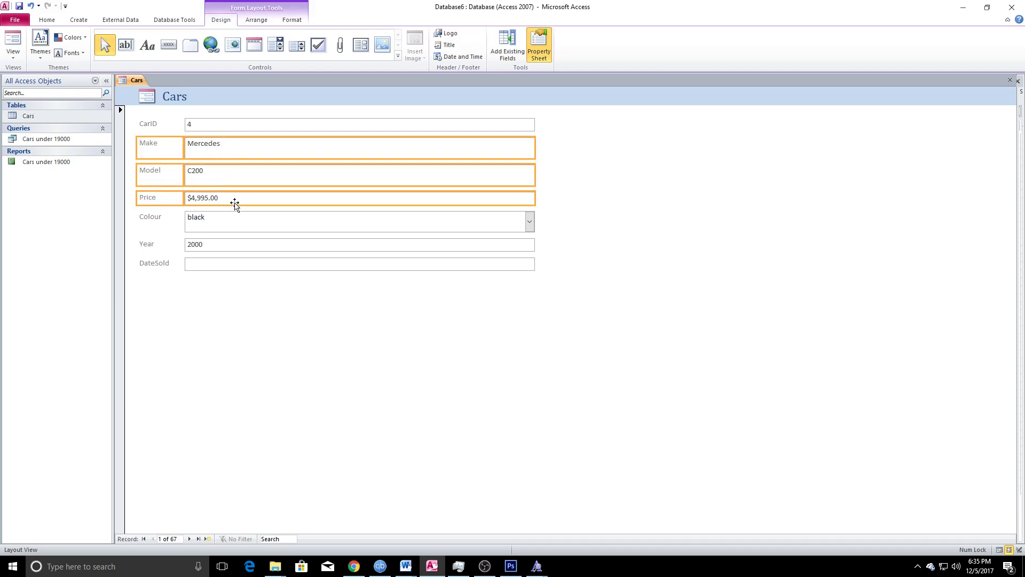
{"action": "left_click", "coordinate": [145, 219], "text": "shift"}
{"action": "left_click", "coordinate": [220, 224], "text": "shift"}
{"action": "left_click", "coordinate": [147, 247], "text": "shift"}
{"action": "left_click", "coordinate": [212, 247], "text": "shift"}
{"action": "left_click", "coordinate": [155, 264], "text": "shift"}
{"action": "left_click", "coordinate": [234, 269], "text": "shift"}
{"action": "mouse_move", "coordinate": [266, 158]}
{"action": "left_mouse_down"}
{"action": "mouse_move", "coordinate": [268, 177]}
{"action": "mouse_move", "coordinate": [279, 162]}
{"action": "left_mouse_up"}
Try to add a text label in the gap between CarID and Make
{"action": "left_click", "coordinate": [147, 44]}
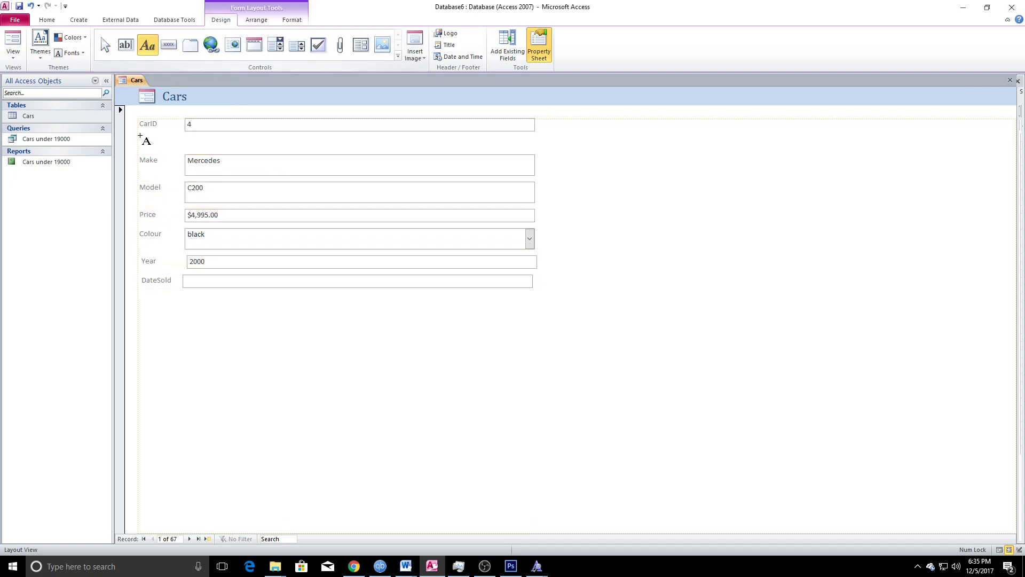
{"action": "left_click", "coordinate": [145, 142]}
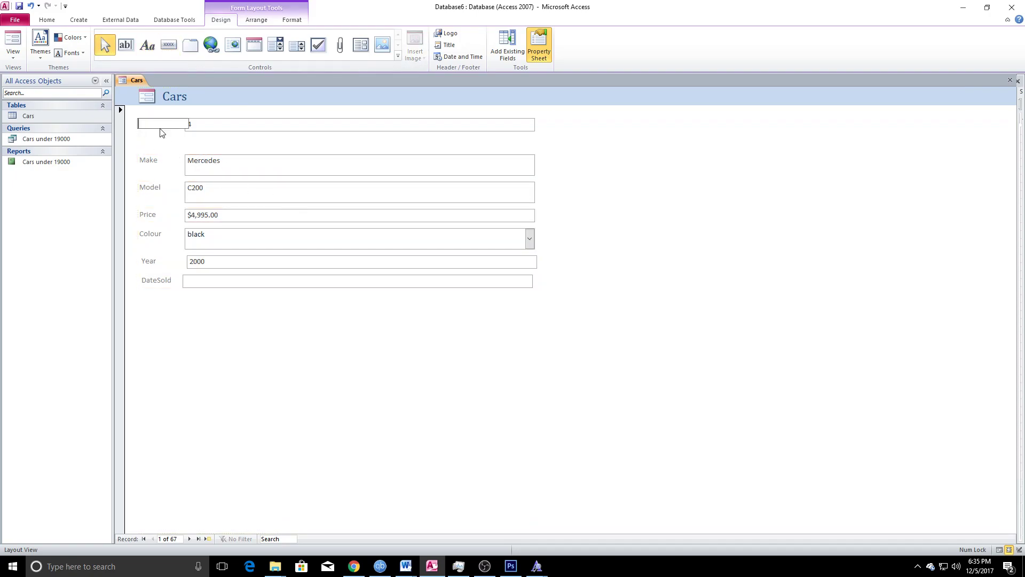
{"action": "left_click_drag", "start_coordinate": [155, 131], "coordinate": [198, 149]}
{"action": "left_click", "coordinate": [195, 143]}
{"action": "left_click", "coordinate": [330, 152]}
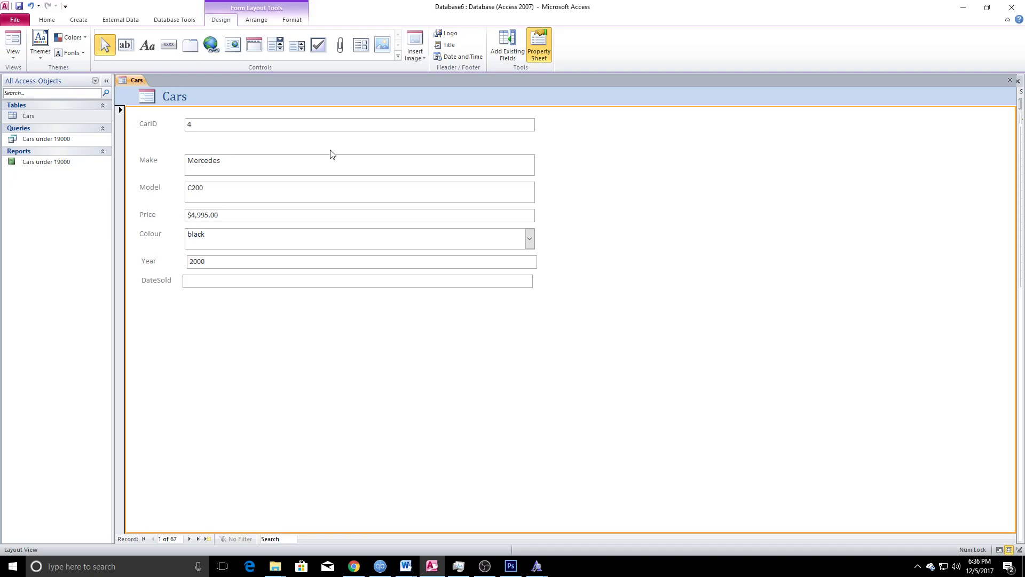
Add a text label reading "Make must be:" in the gap between the CarID and Make fields
{"action": "left_click", "coordinate": [146, 45]}
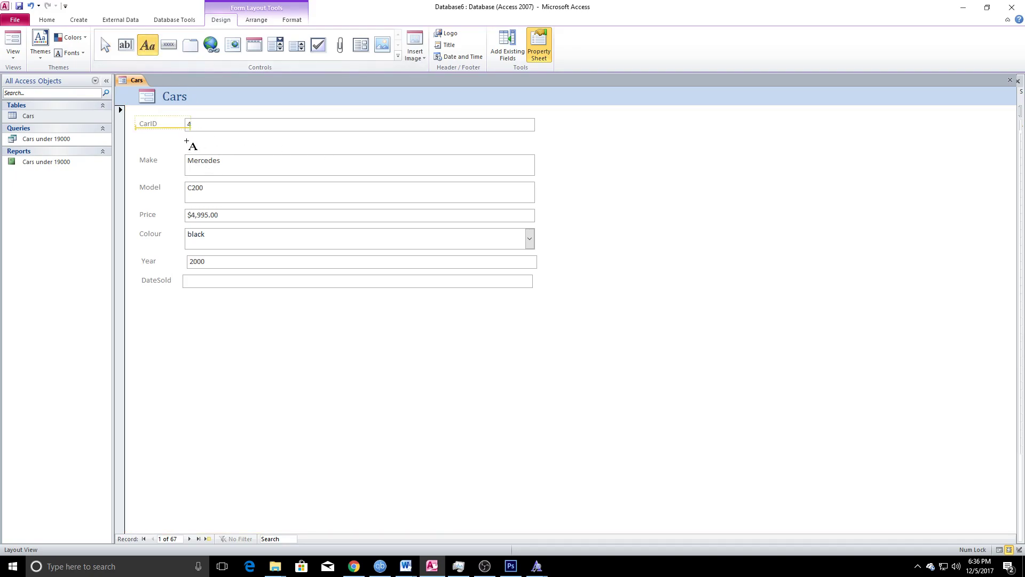
{"action": "left_click", "coordinate": [161, 138]}
{"action": "left_click", "coordinate": [185, 146]}
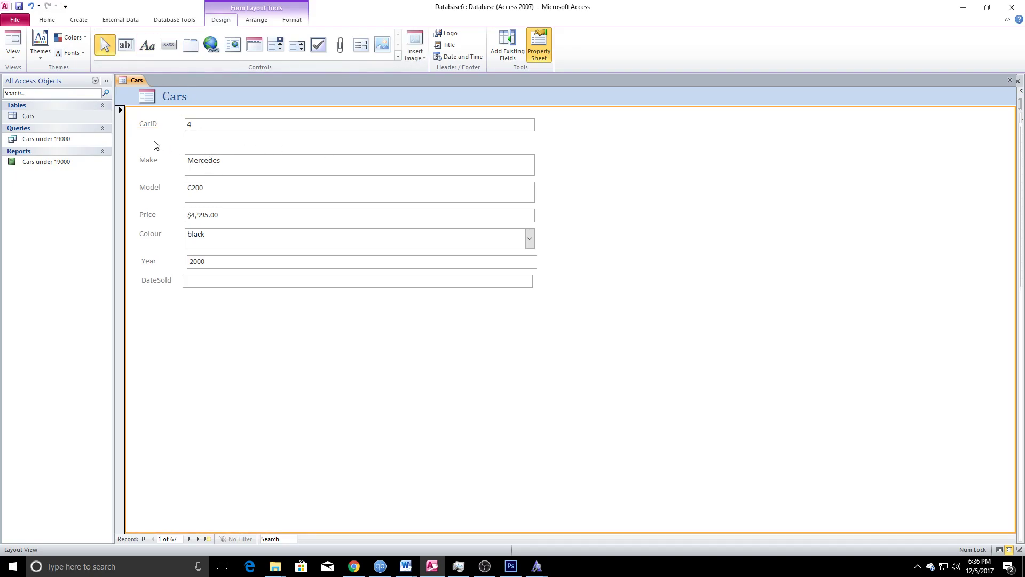
{"action": "left_click", "coordinate": [147, 45]}
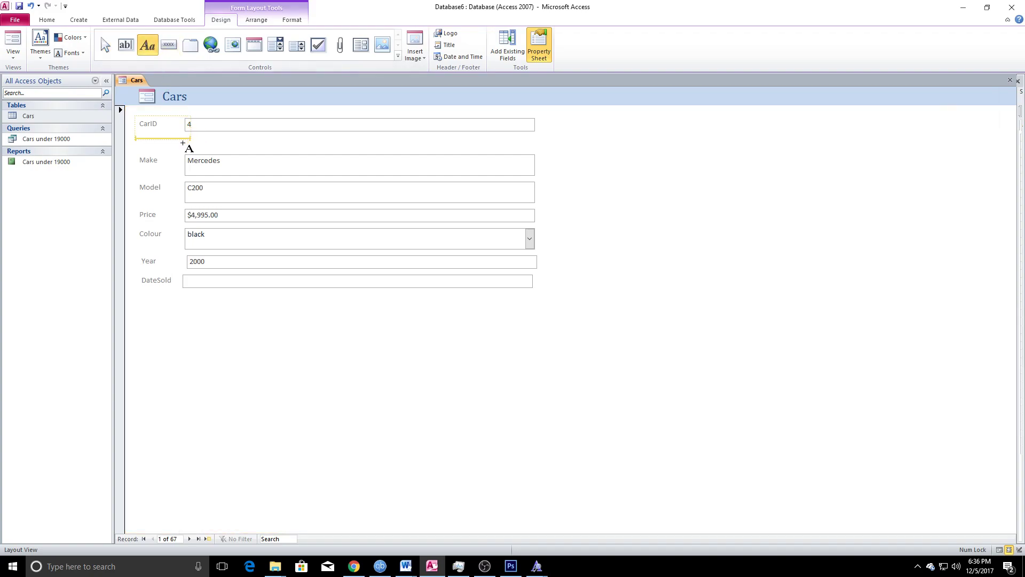
{"action": "left_click", "coordinate": [183, 143]}
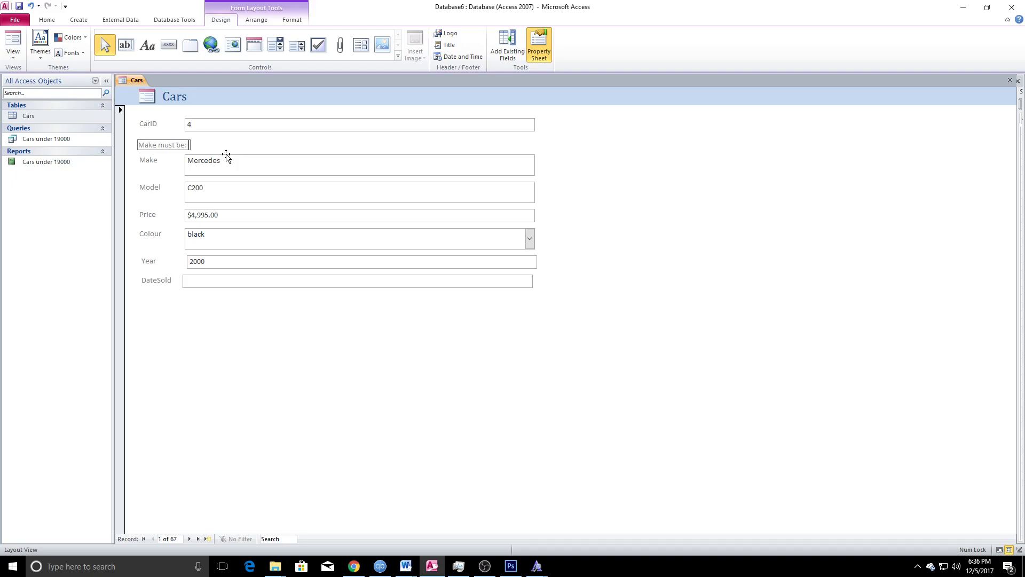
Copy the list "Audi, BMW, Ford, Jaguar, Mercedes, Toyota or VW" from Task Sheet 1 in Word and paste it after "Make must be:" in the Access label
{"action": "mouse_move", "coordinate": [407, 565]}
{"action": "left_click", "coordinate": [418, 540]}
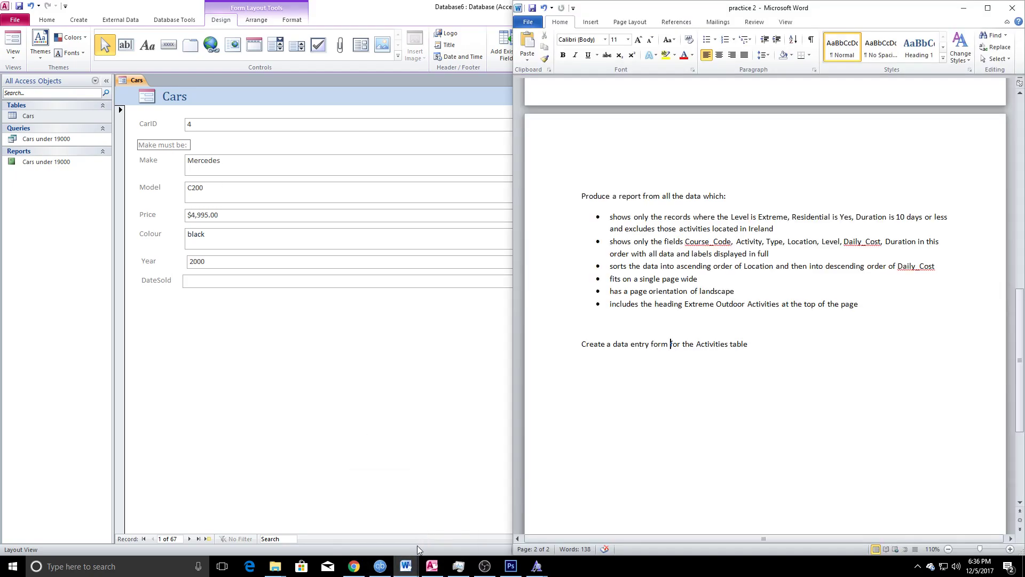
{"action": "left_click", "coordinate": [399, 517]}
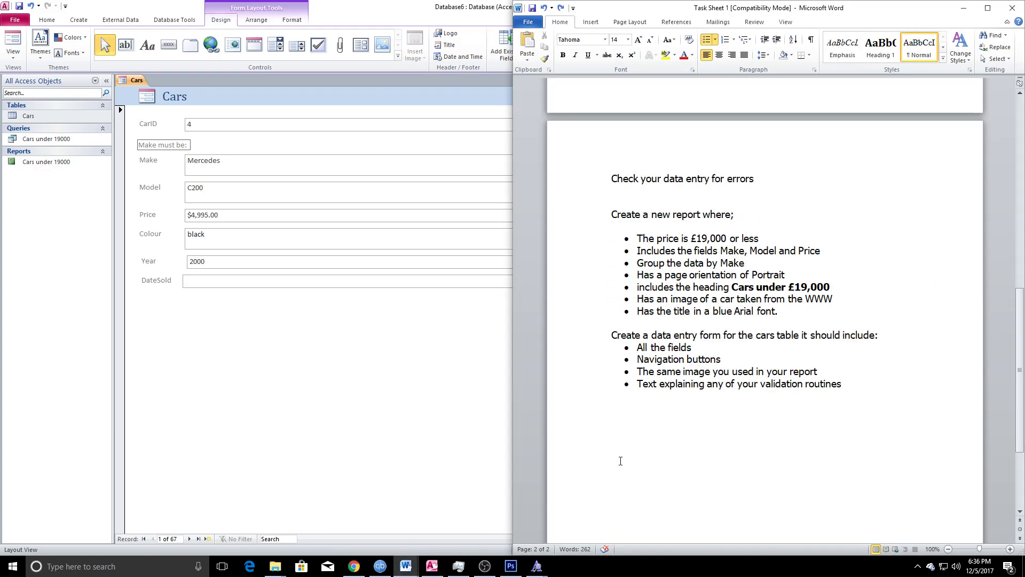
{"action": "scroll", "coordinate": [630, 446], "scroll_direction": "up", "scroll_amount": 12}
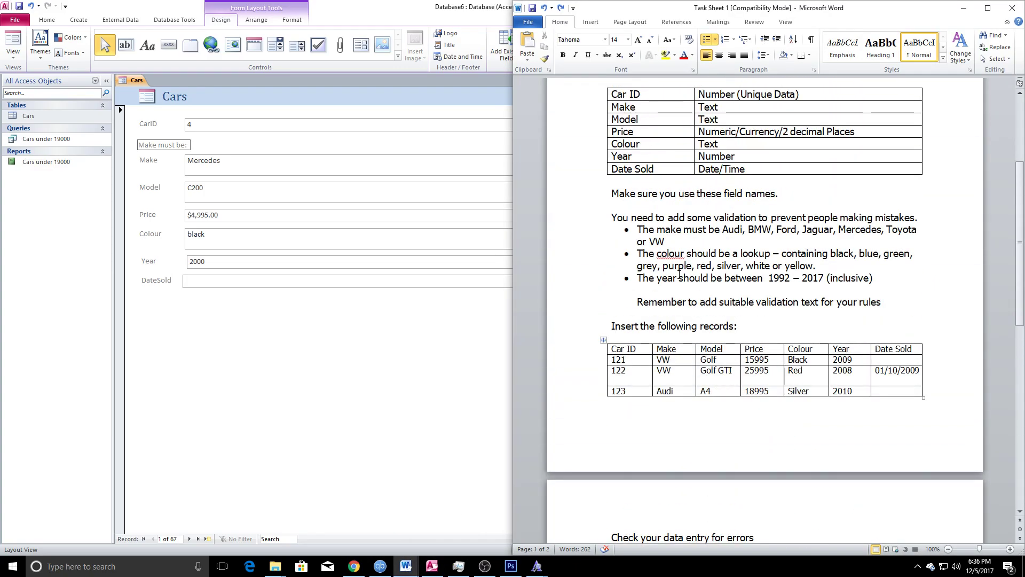
{"action": "left_click_drag", "start_coordinate": [723, 229], "coordinate": [668, 242]}
{"action": "key", "text": "ctrl+c"}
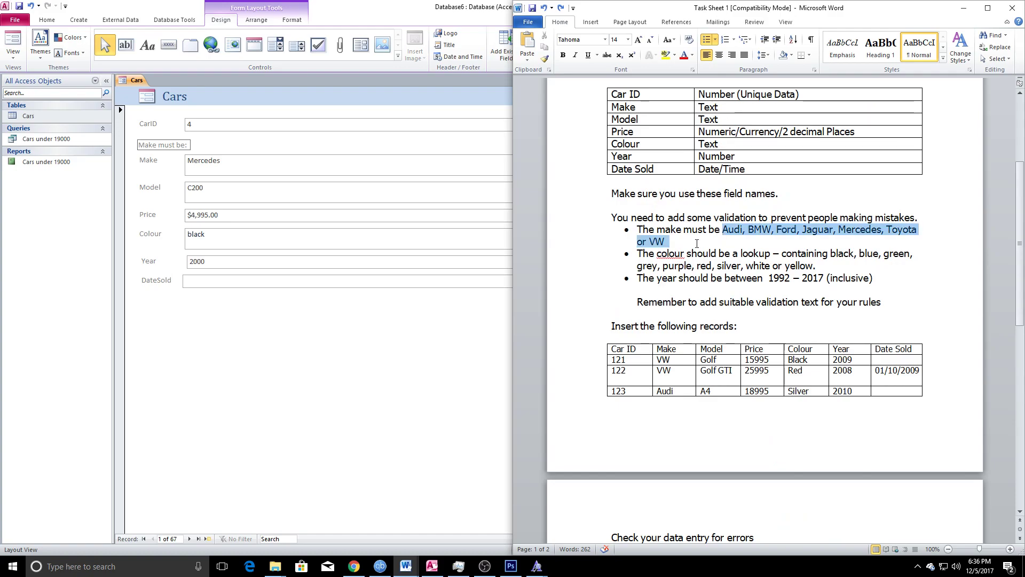
{"action": "left_click", "coordinate": [187, 146]}
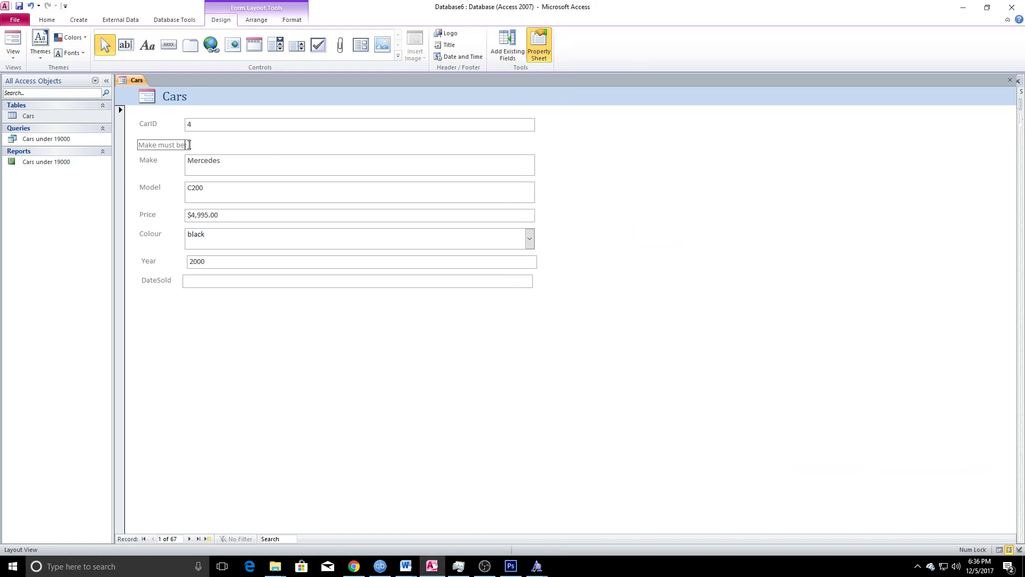
{"action": "key", "text": "ctrl+v"}
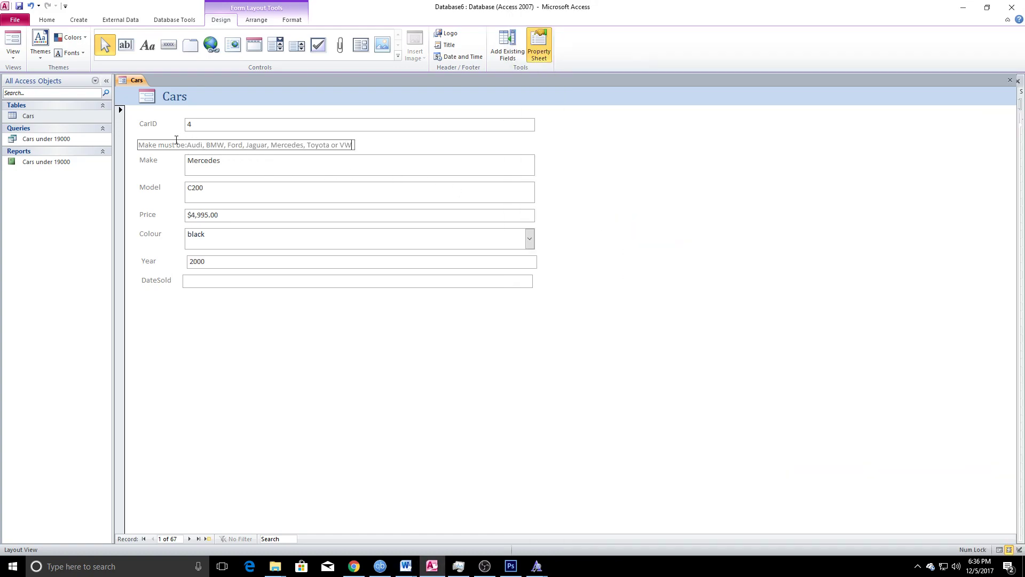
Remove the control layout from the "Make must be" label and place it directly above the Make field, aligned with the field's left edge
{"action": "left_click", "coordinate": [259, 144]}
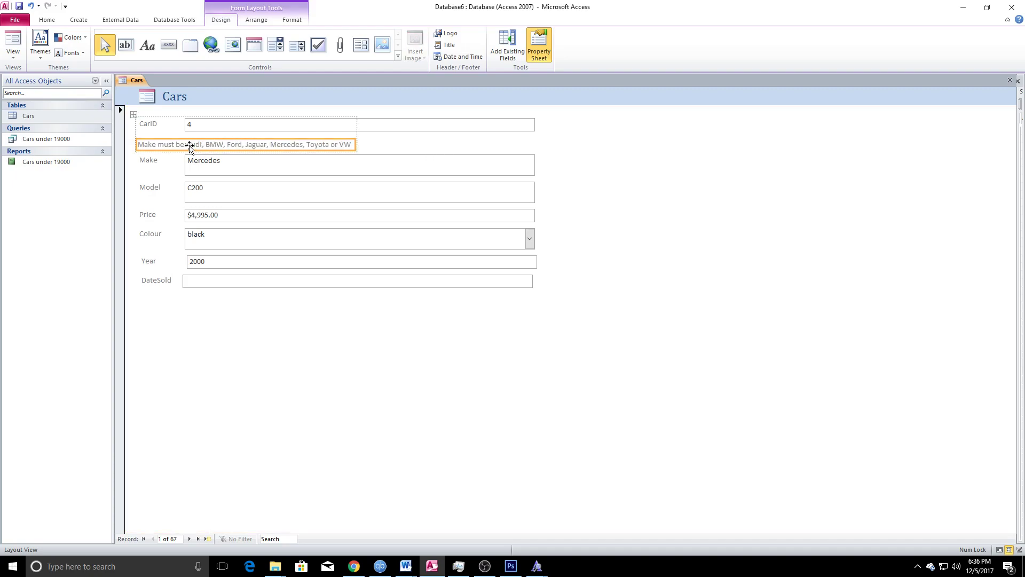
{"action": "left_click", "coordinate": [146, 124], "text": "shift"}
{"action": "right_click", "coordinate": [206, 134]}
{"action": "mouse_move", "coordinate": [256, 212]}
{"action": "left_click", "coordinate": [331, 236]}
{"action": "left_click", "coordinate": [178, 136]}
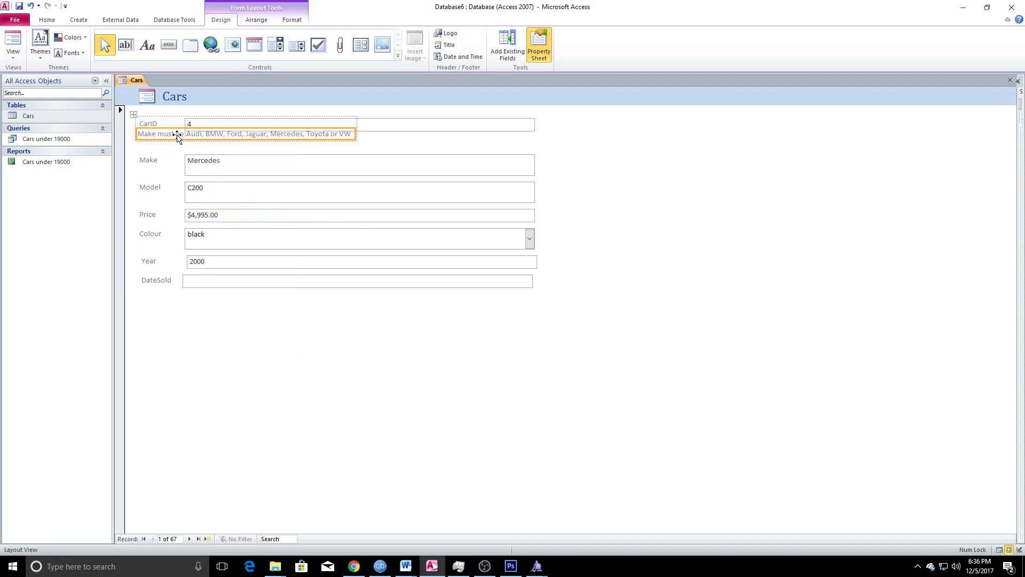
{"action": "right_click", "coordinate": [176, 136]}
{"action": "mouse_move", "coordinate": [244, 215]}
{"action": "left_click", "coordinate": [320, 238]}
{"action": "left_click_drag", "start_coordinate": [177, 137], "coordinate": [225, 151]}
{"action": "left_click", "coordinate": [644, 201]}
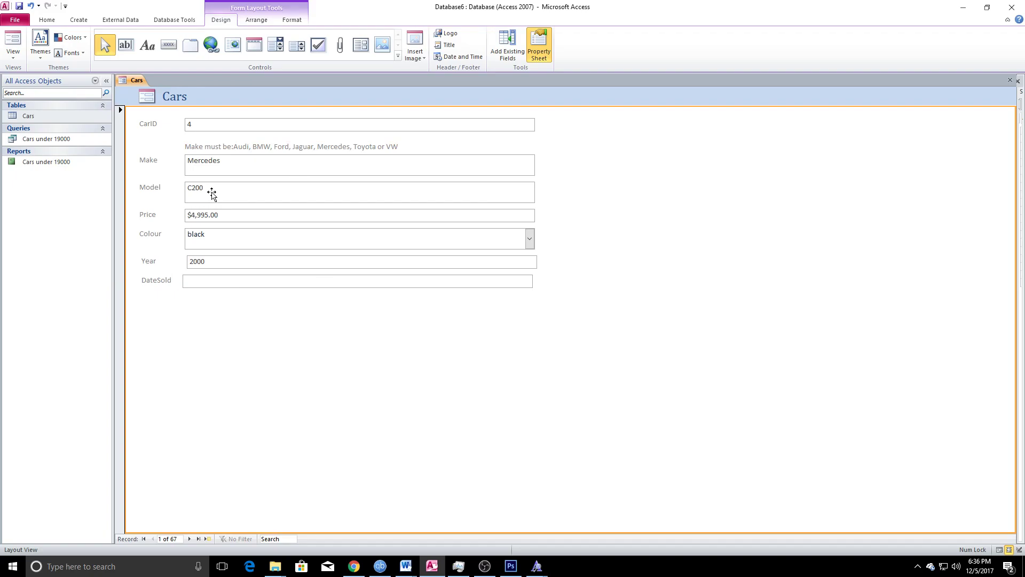
Move the Colour, Year and DateSold fields and their labels down, leaving a gap below Price
{"action": "left_click", "coordinate": [196, 243]}
{"action": "left_click", "coordinate": [202, 262], "text": "ctrl"}
{"action": "left_click", "coordinate": [200, 283], "text": "ctrl"}
{"action": "left_click_drag", "start_coordinate": [225, 244], "coordinate": [226, 259]}
{"action": "left_click", "coordinate": [144, 245]}
{"action": "left_click", "coordinate": [145, 262], "text": "ctrl"}
{"action": "left_click", "coordinate": [149, 282], "text": "ctrl"}
{"action": "left_click_drag", "start_coordinate": [160, 249], "coordinate": [157, 266]}
{"action": "left_click", "coordinate": [352, 368]}
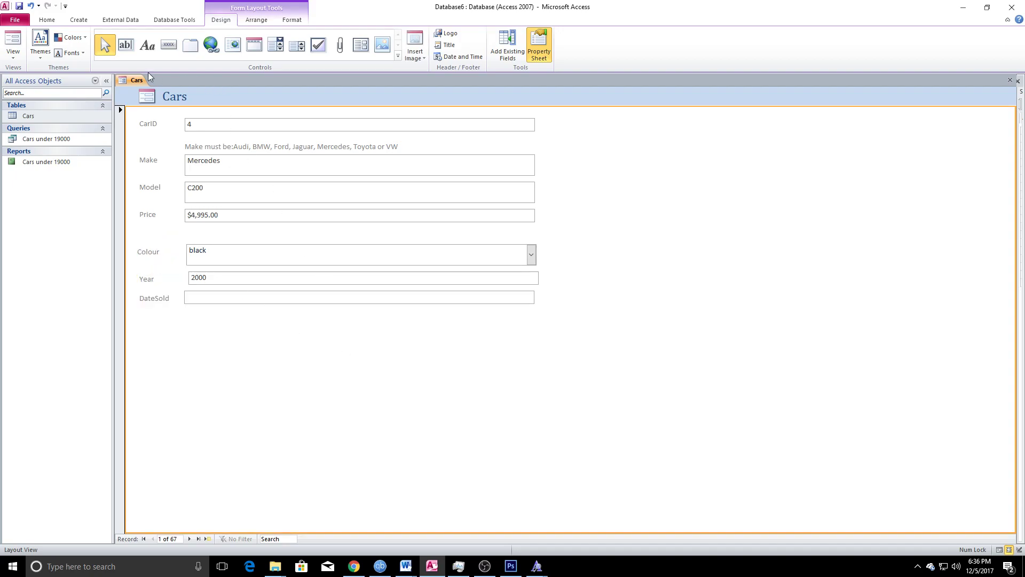
Add a text label reading "Please select a colour from the list" and position it just above the Colour field
{"action": "left_click", "coordinate": [148, 45]}
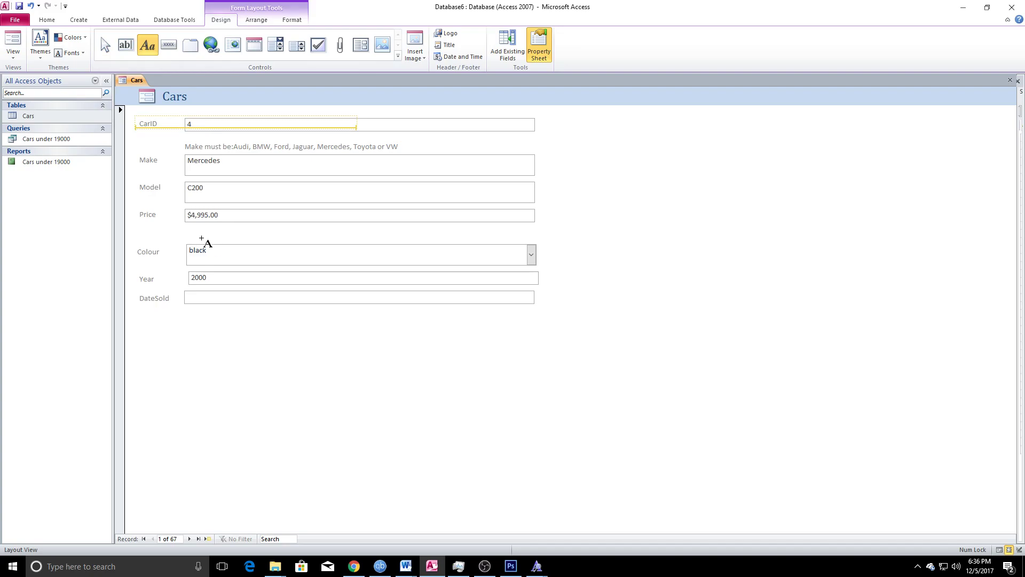
{"action": "left_click", "coordinate": [197, 237]}
{"action": "left_click_drag", "start_coordinate": [165, 142], "coordinate": [239, 238]}
{"action": "left_click", "coordinate": [208, 236]}
{"action": "type", "text": "P"}
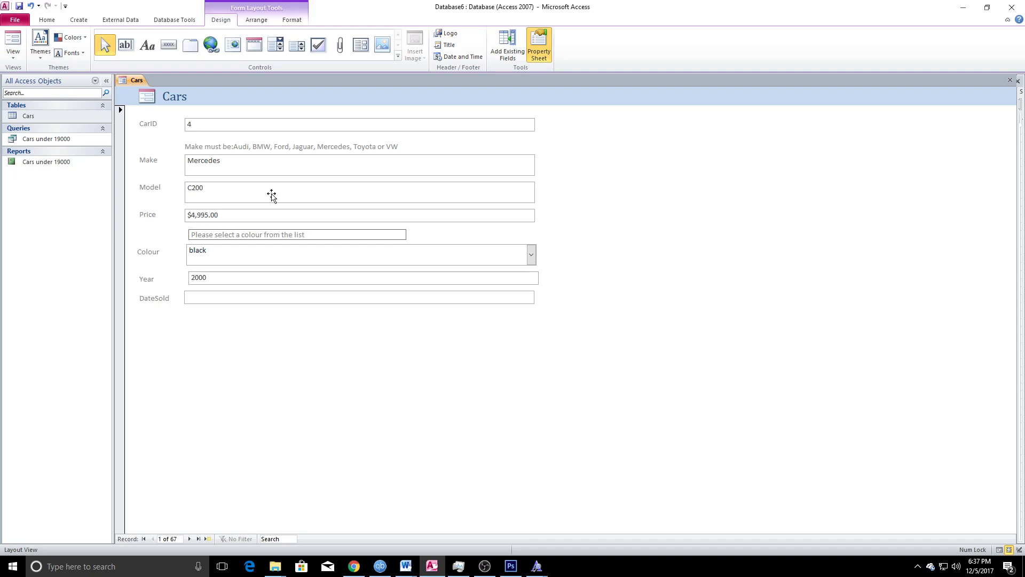
{"action": "left_click", "coordinate": [248, 236]}
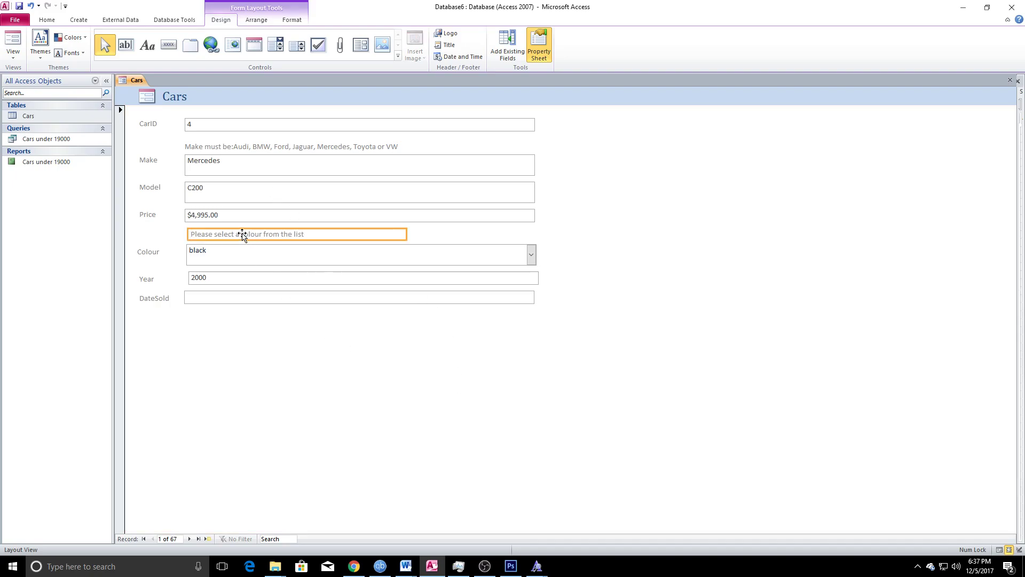
Move the Year and DateSold labels and fields down together, leaving a gap below Colour
{"action": "left_click", "coordinate": [222, 277]}
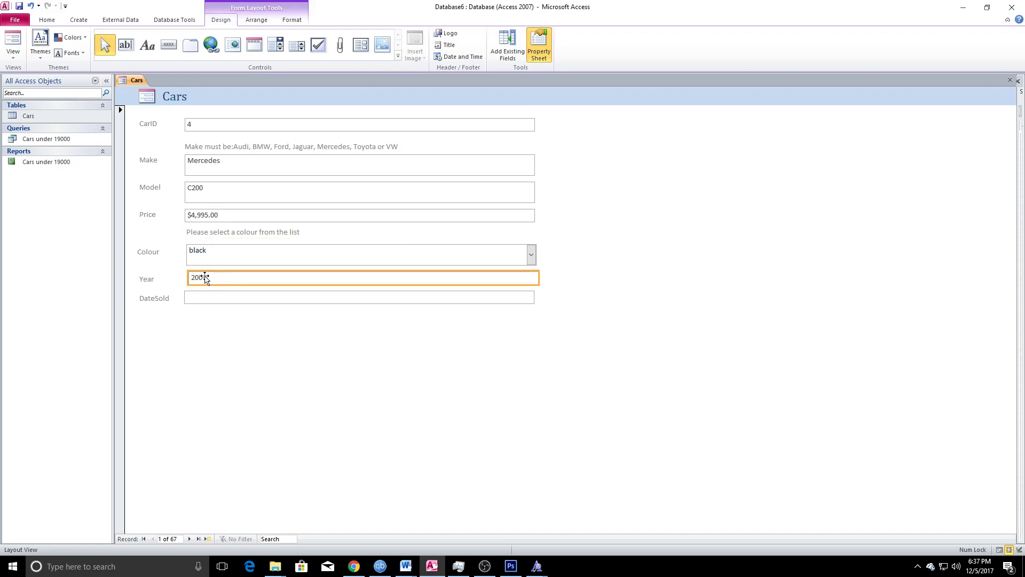
{"action": "left_click", "coordinate": [152, 279], "text": "shift"}
{"action": "left_click", "coordinate": [150, 295], "text": "shift"}
{"action": "left_click", "coordinate": [219, 298], "text": "shift"}
{"action": "left_click_drag", "start_coordinate": [236, 280], "coordinate": [237, 291]}
Add a text label reading "Year must be between 1992 - 2017", checking the year range in Task Sheet 1 in Word
{"action": "left_click", "coordinate": [147, 54]}
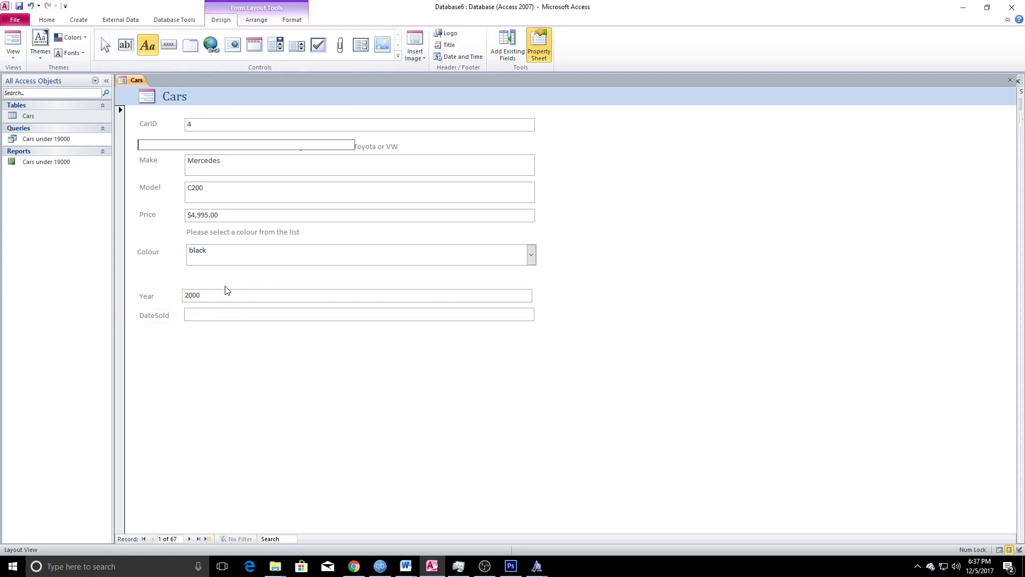
{"action": "left_click", "coordinate": [164, 152]}
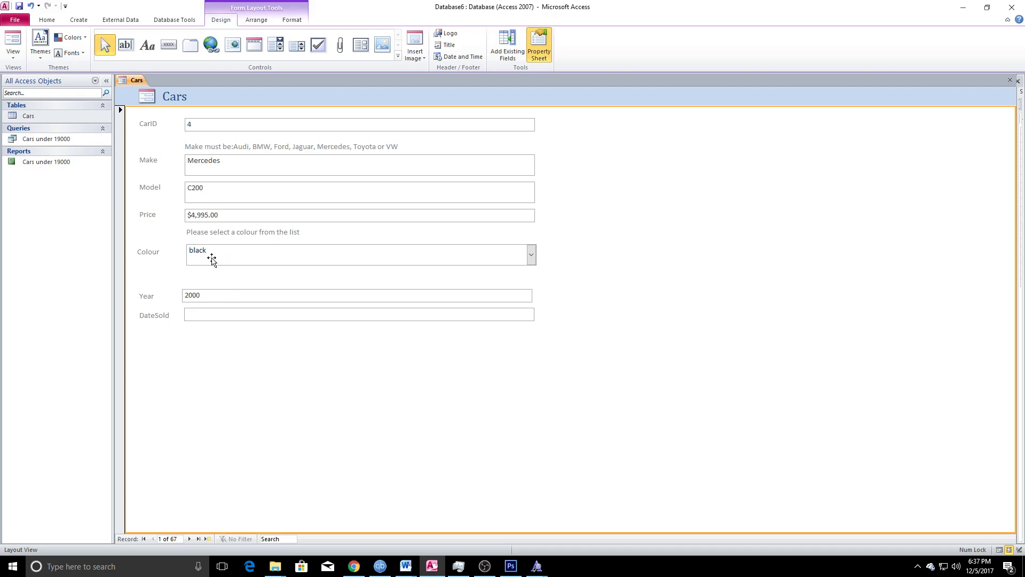
{"action": "left_click", "coordinate": [147, 46]}
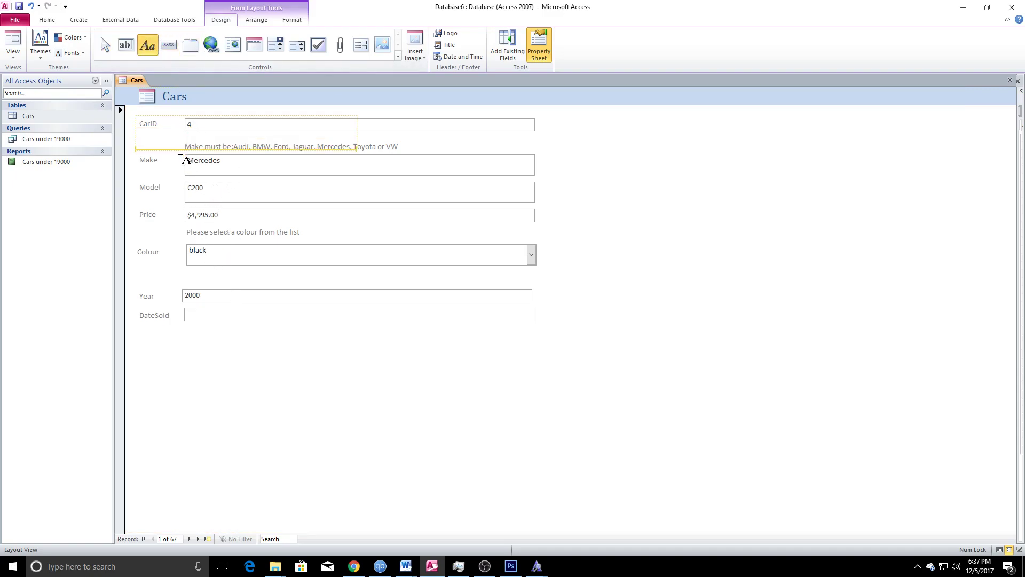
{"action": "left_click", "coordinate": [195, 277]}
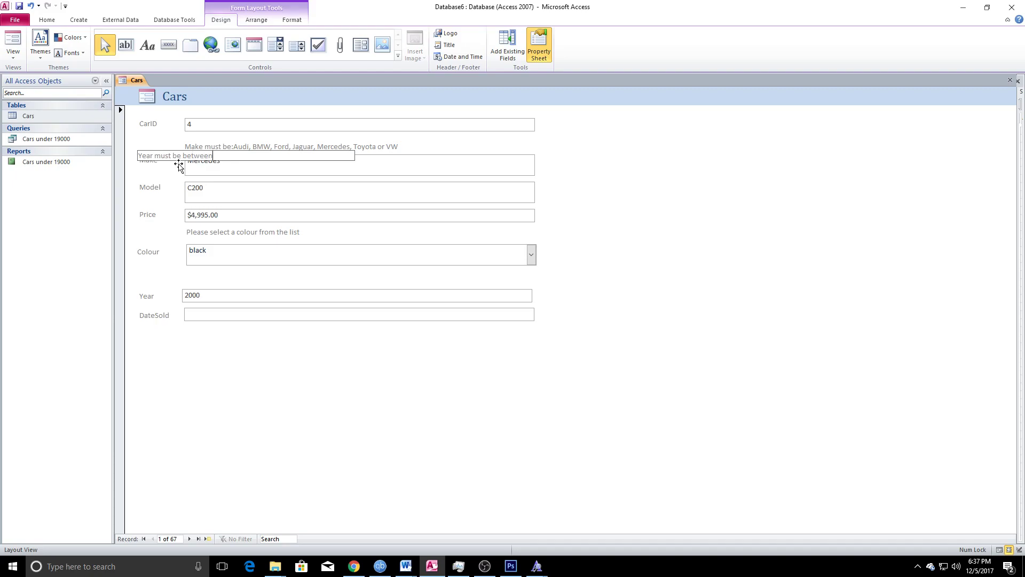
{"action": "left_click", "coordinate": [399, 572]}
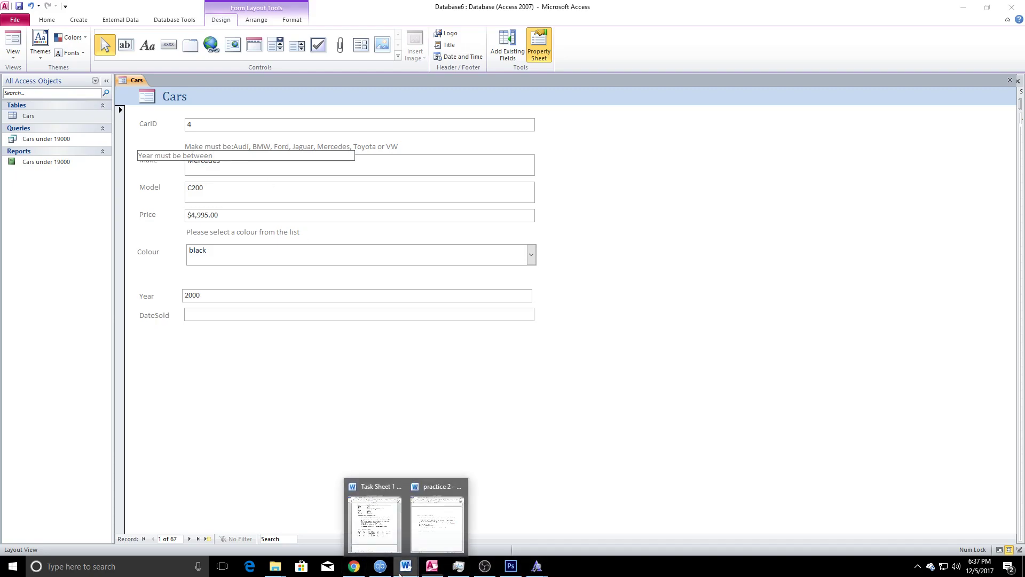
{"action": "left_click", "coordinate": [374, 520]}
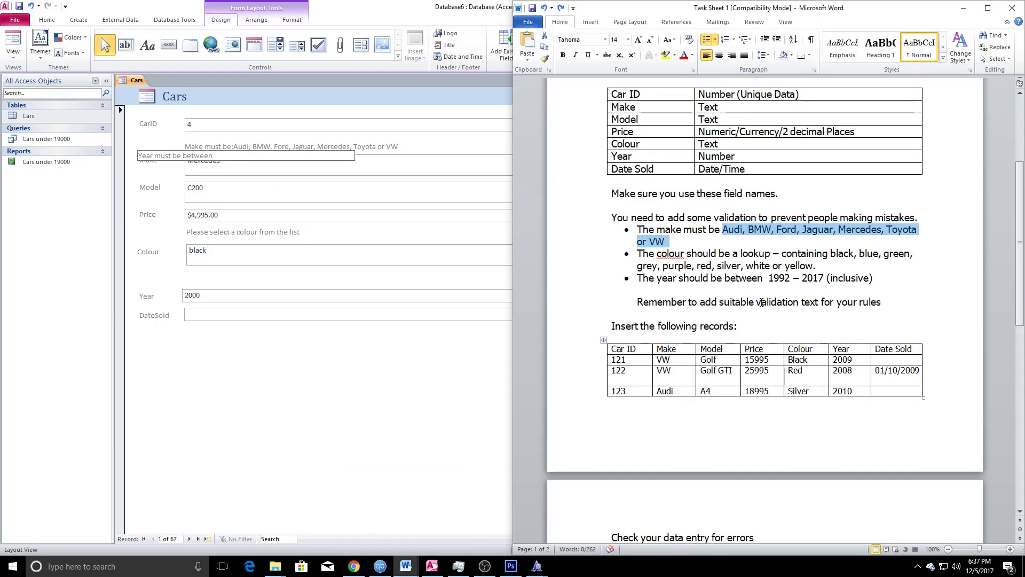
{"action": "left_click", "coordinate": [219, 156]}
{"action": "type", "text": "1992"}
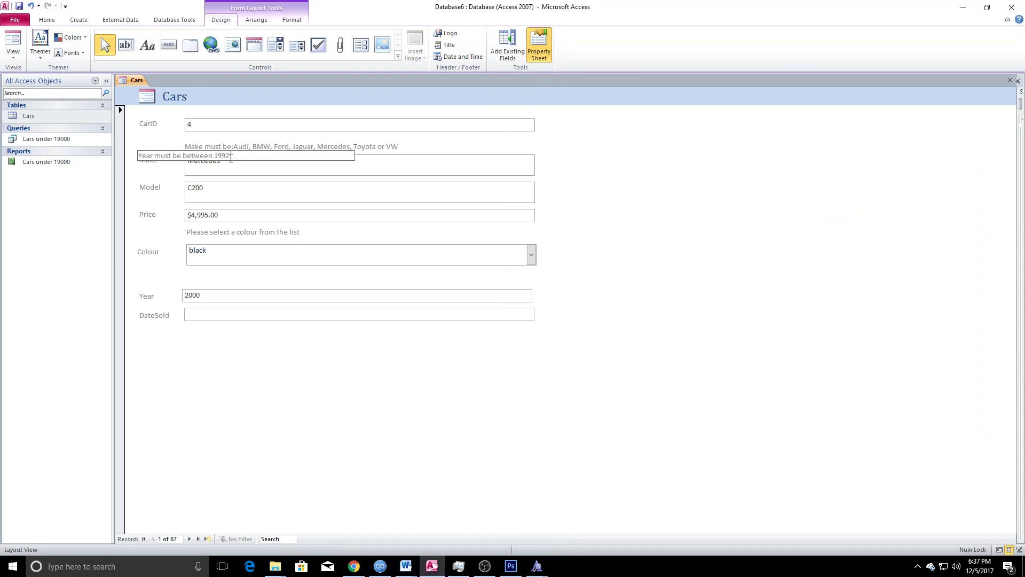
{"action": "type", "text": " - 2017"}
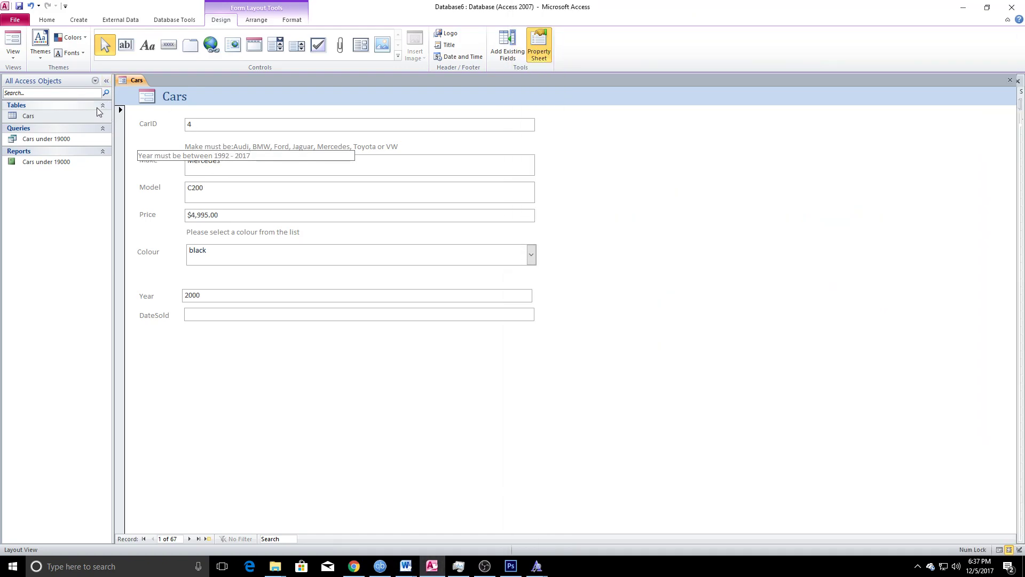
Remove the control layout from the year validation label and move it into the gap above the Year field
{"action": "left_click_drag", "start_coordinate": [163, 166], "coordinate": [231, 213]}
{"action": "left_click_drag", "start_coordinate": [233, 170], "coordinate": [235, 161]}
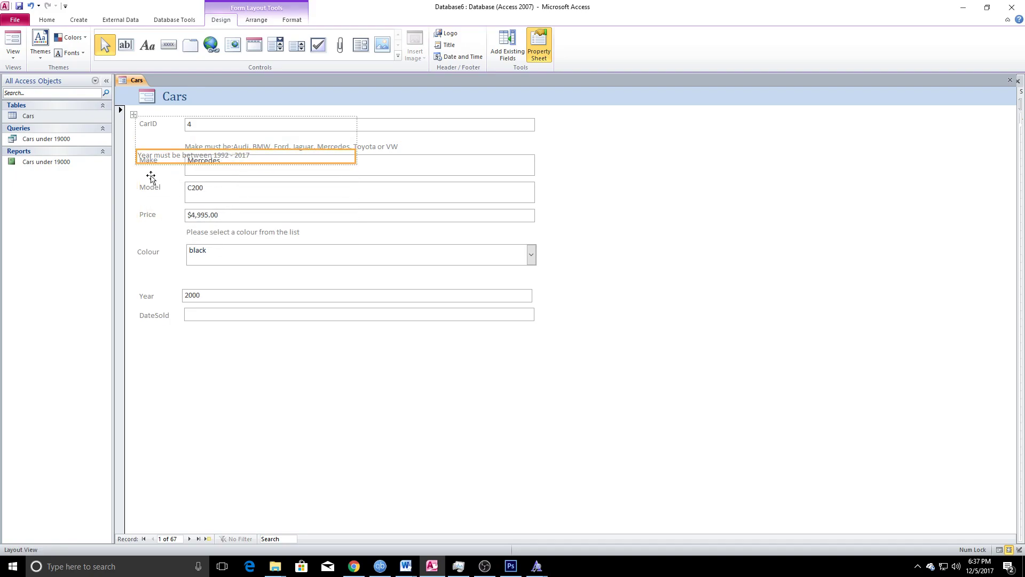
{"action": "right_click", "coordinate": [163, 156]}
{"action": "mouse_move", "coordinate": [214, 234]}
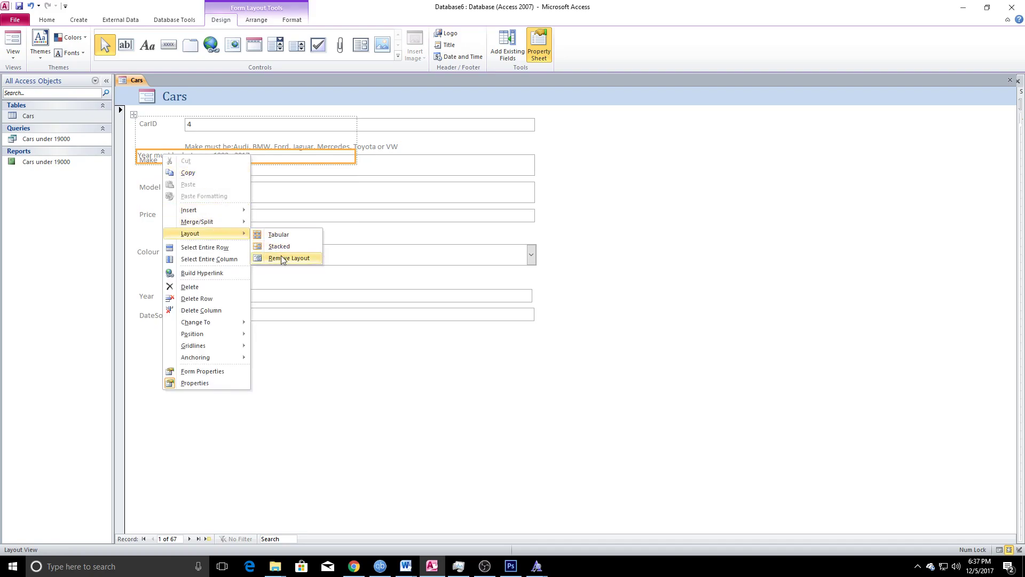
{"action": "left_click", "coordinate": [281, 258]}
{"action": "left_click_drag", "start_coordinate": [222, 278], "coordinate": [223, 279]}
{"action": "left_click", "coordinate": [355, 403]}
{"action": "left_click", "coordinate": [213, 297]}
{"action": "left_click", "coordinate": [342, 355]}
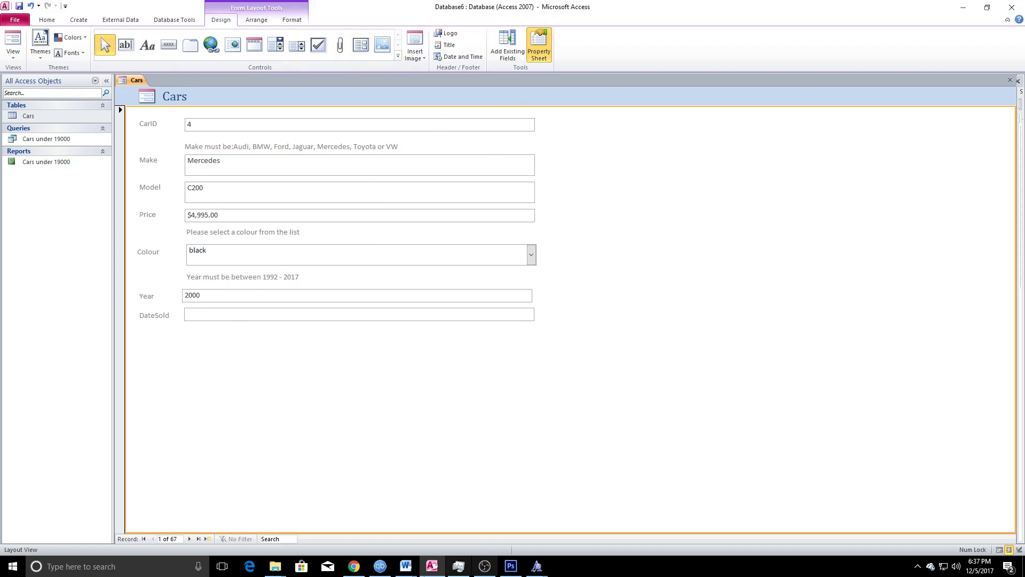
Switch to Task Sheet 1 in Word to review the form's navigation buttons requirement, and return to the Cars form in Access
{"action": "left_click", "coordinate": [406, 566]}
{"action": "left_click", "coordinate": [437, 520]}
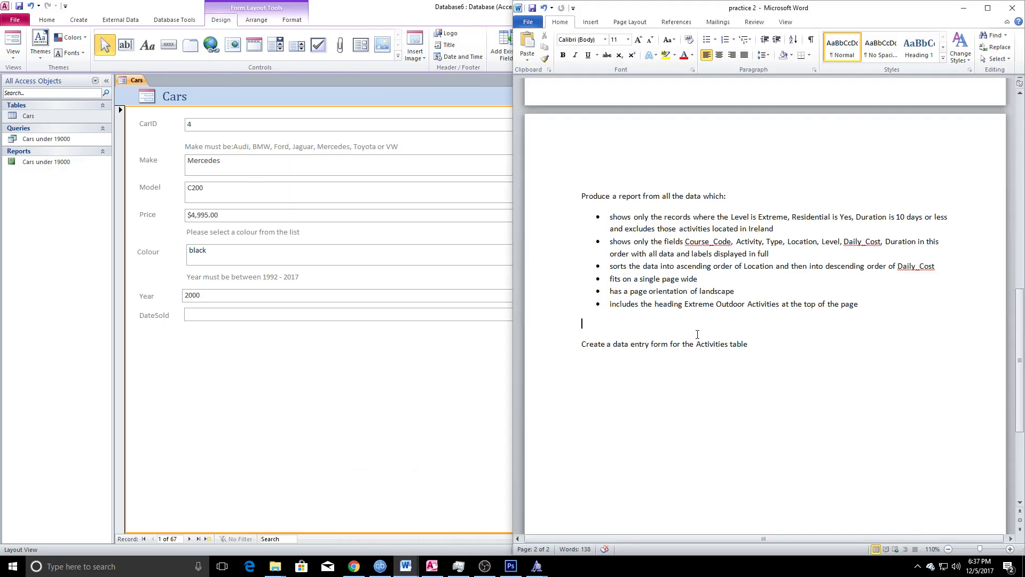
{"action": "left_click", "coordinate": [406, 566]}
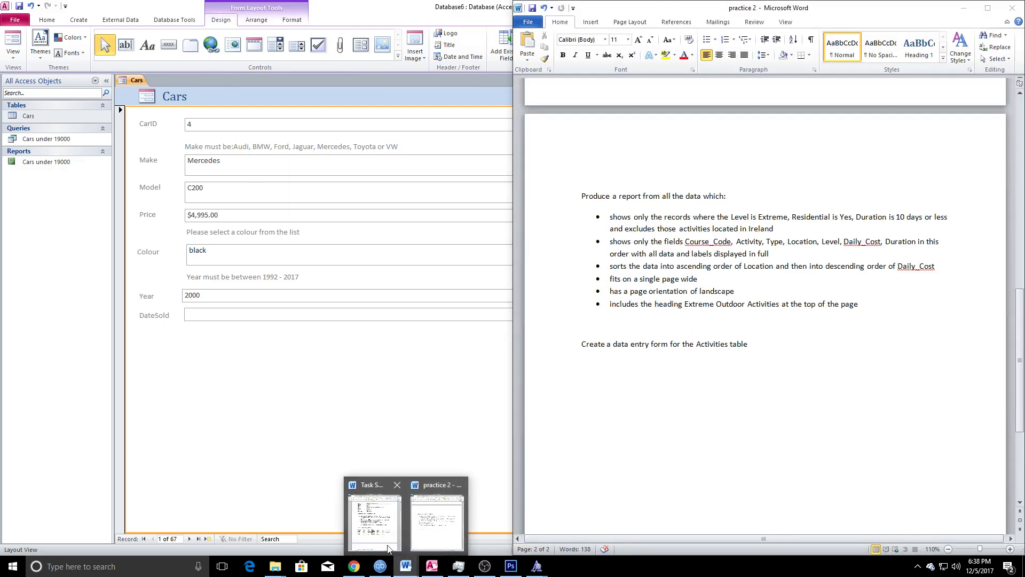
{"action": "left_click", "coordinate": [368, 520]}
{"action": "scroll", "coordinate": [753, 330], "scroll_direction": "down", "scroll_amount": 5}
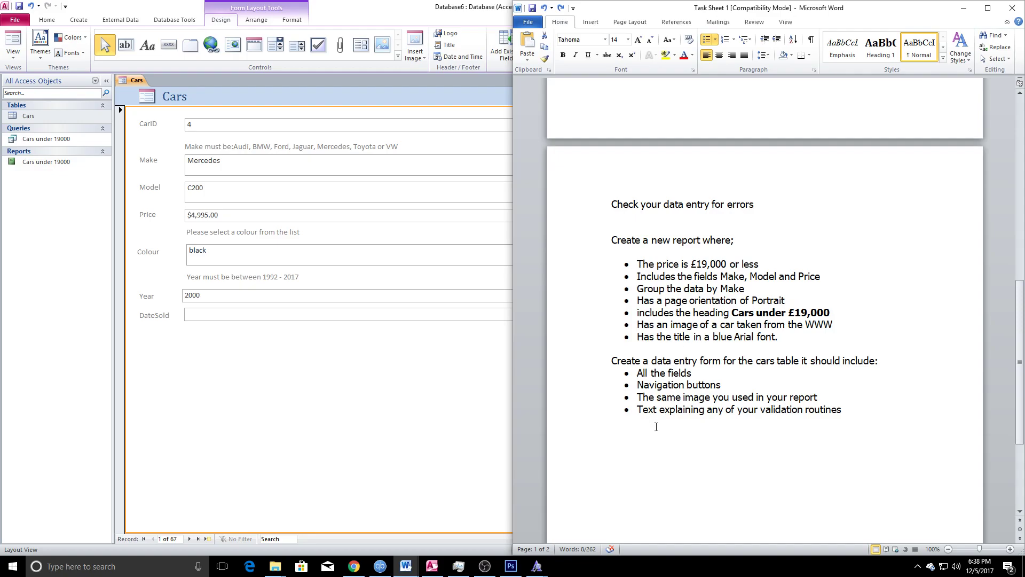
{"action": "left_click_drag", "start_coordinate": [636, 387], "coordinate": [772, 391]}
{"action": "left_click", "coordinate": [444, 389]}
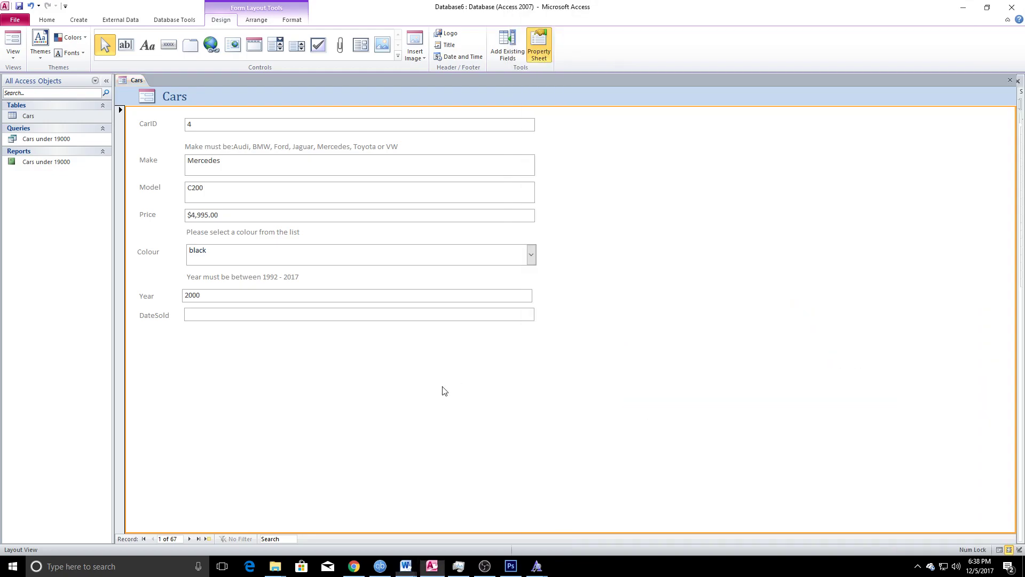
Add a command button to the Cars form that goes to the first record, using the Go To First picture
{"action": "left_click", "coordinate": [169, 45]}
{"action": "left_click", "coordinate": [218, 347]}
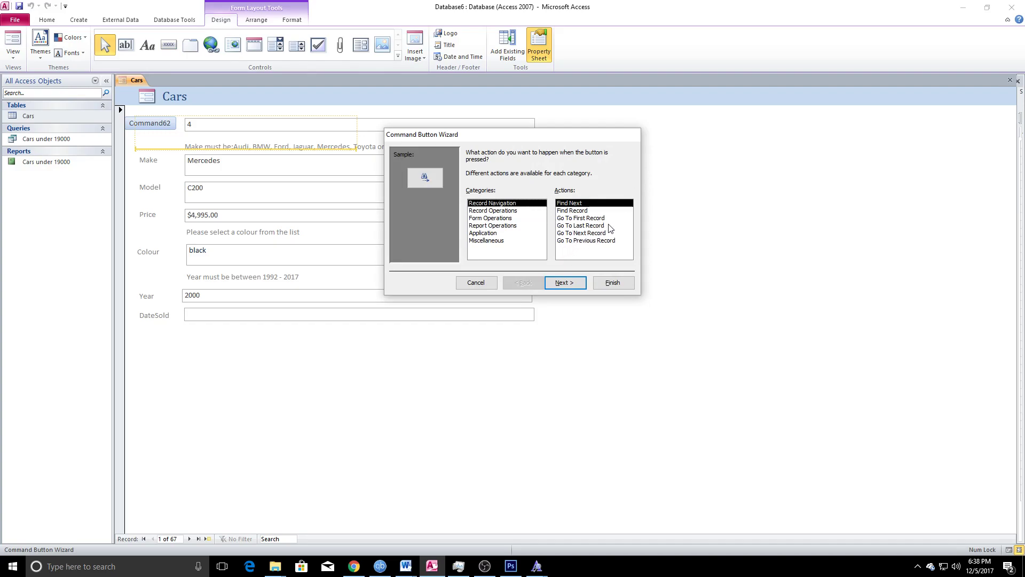
{"action": "left_click", "coordinate": [578, 218]}
{"action": "left_click", "coordinate": [564, 282]}
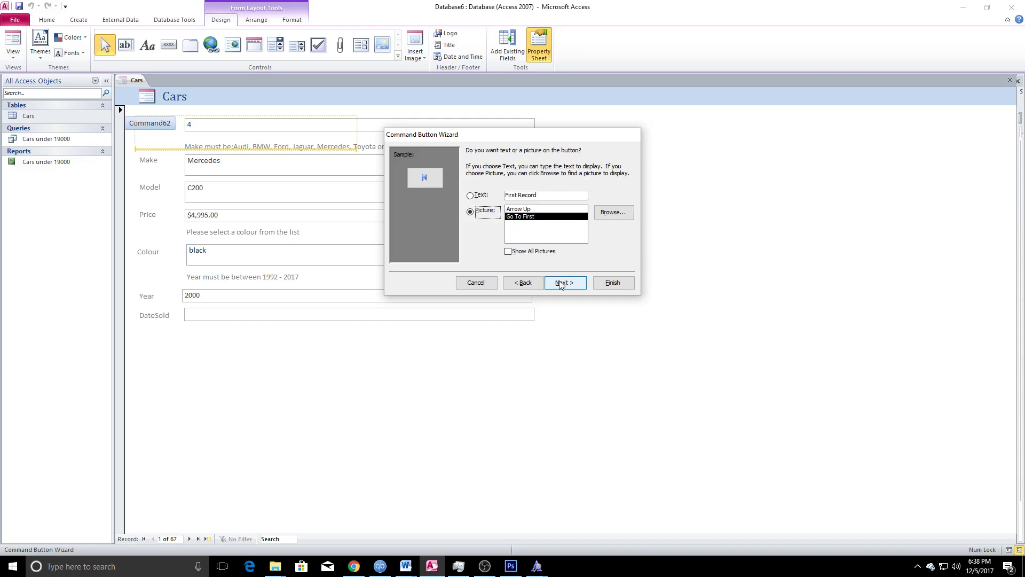
{"action": "left_click", "coordinate": [619, 283]}
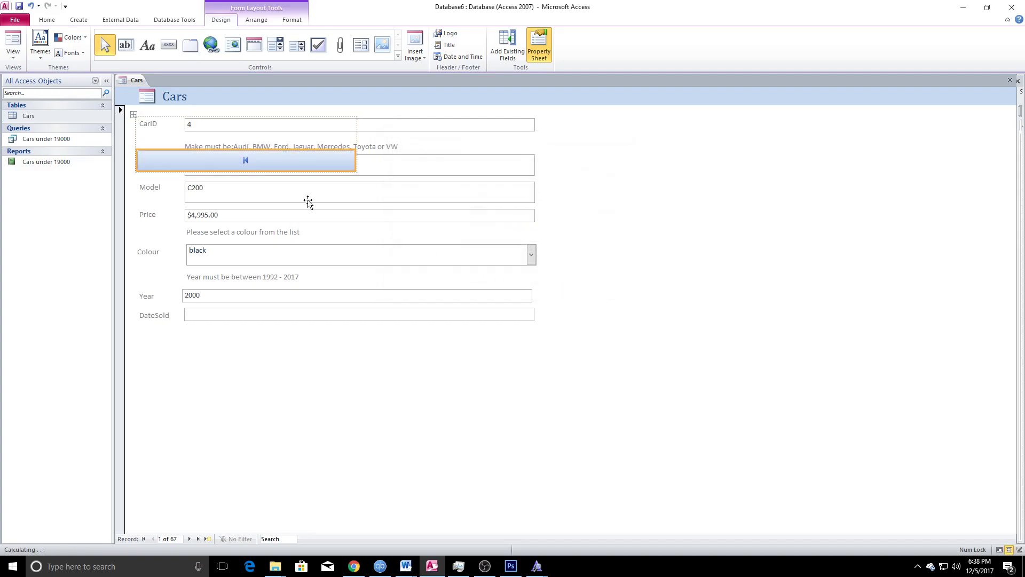
Remove the control layout from the first-record button, move it below the DateSold field and shrink its width
{"action": "right_click", "coordinate": [249, 160]}
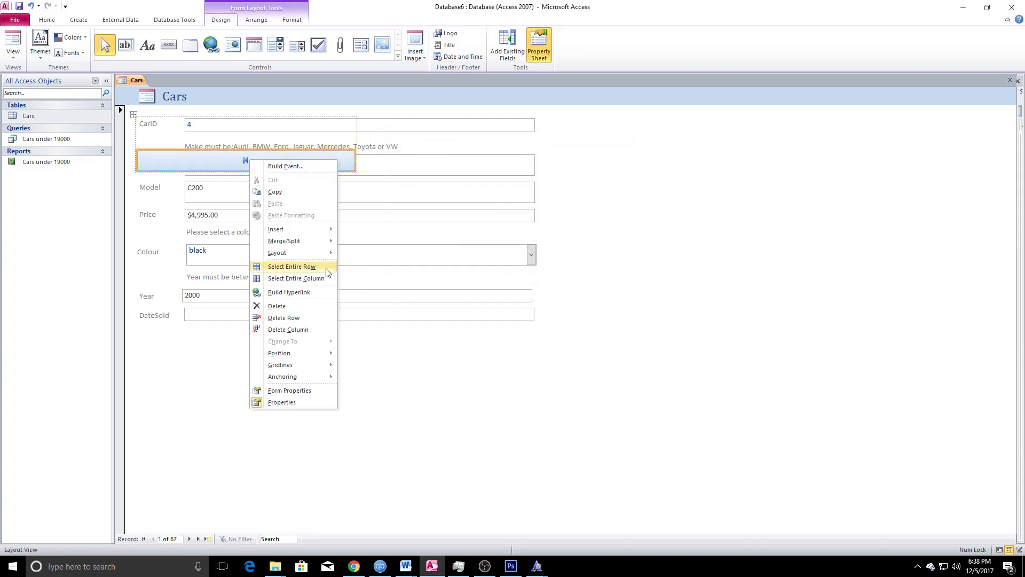
{"action": "mouse_move", "coordinate": [307, 253]}
{"action": "left_click", "coordinate": [372, 278]}
{"action": "left_click_drag", "start_coordinate": [288, 167], "coordinate": [295, 343]}
{"action": "left_click_drag", "start_coordinate": [388, 344], "coordinate": [219, 346]}
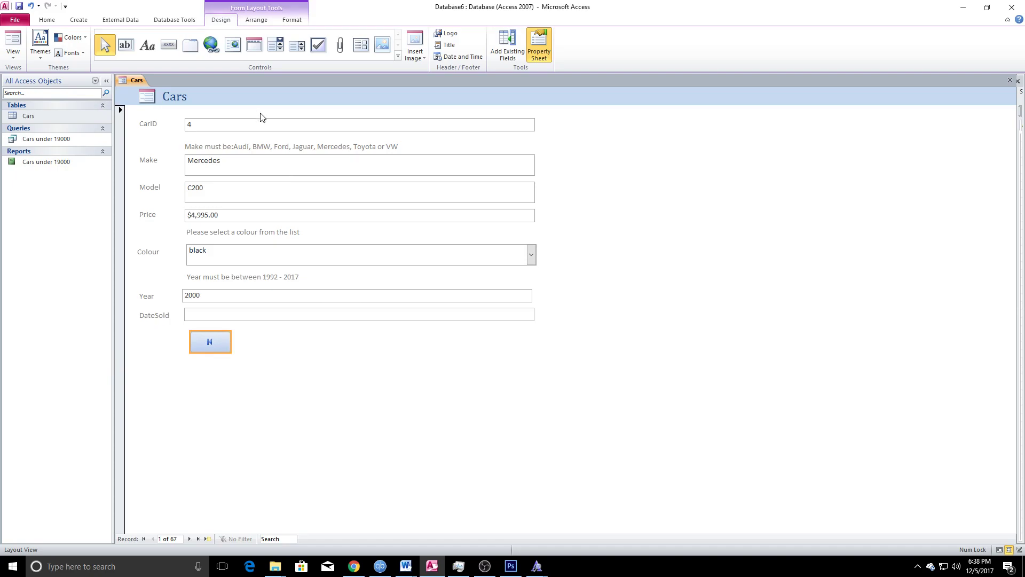
{"action": "left_click", "coordinate": [382, 363]}
Add a command button that goes to the previous record, using the Go To Previous picture
{"action": "left_click", "coordinate": [165, 51]}
{"action": "left_click", "coordinate": [255, 340]}
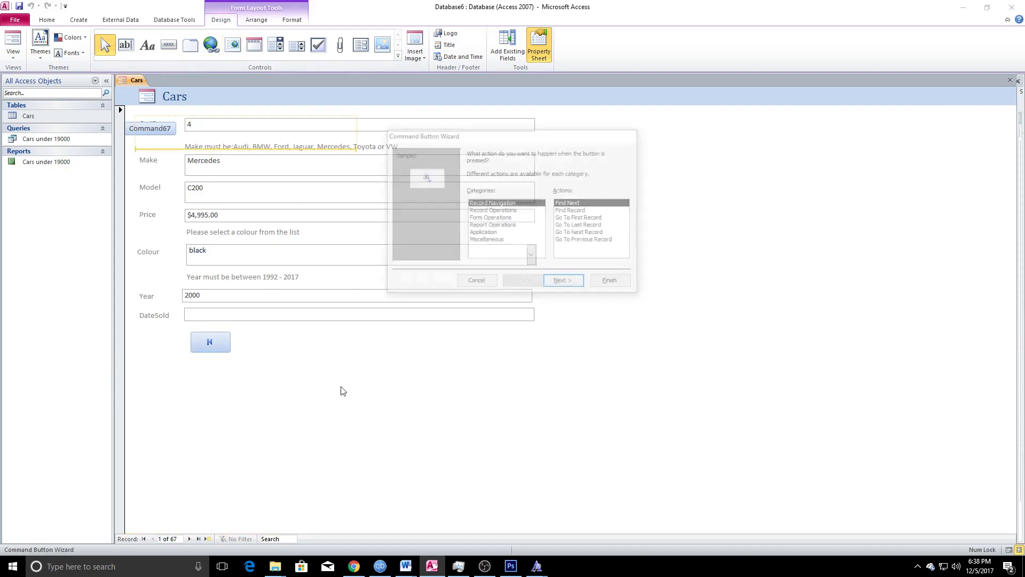
{"action": "left_click", "coordinate": [582, 241]}
{"action": "left_click", "coordinate": [576, 284]}
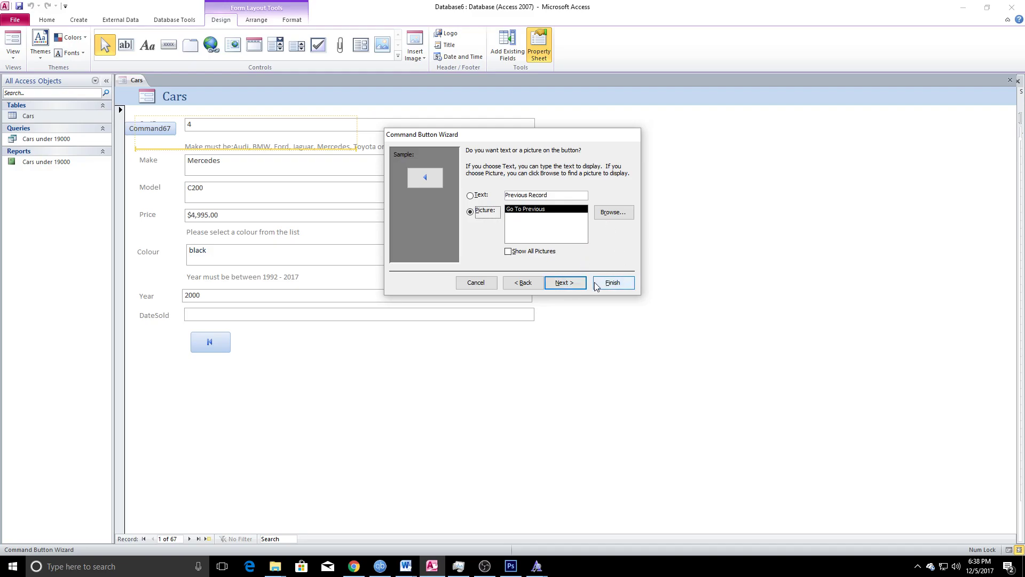
{"action": "left_click", "coordinate": [564, 283]}
{"action": "left_click", "coordinate": [609, 282]}
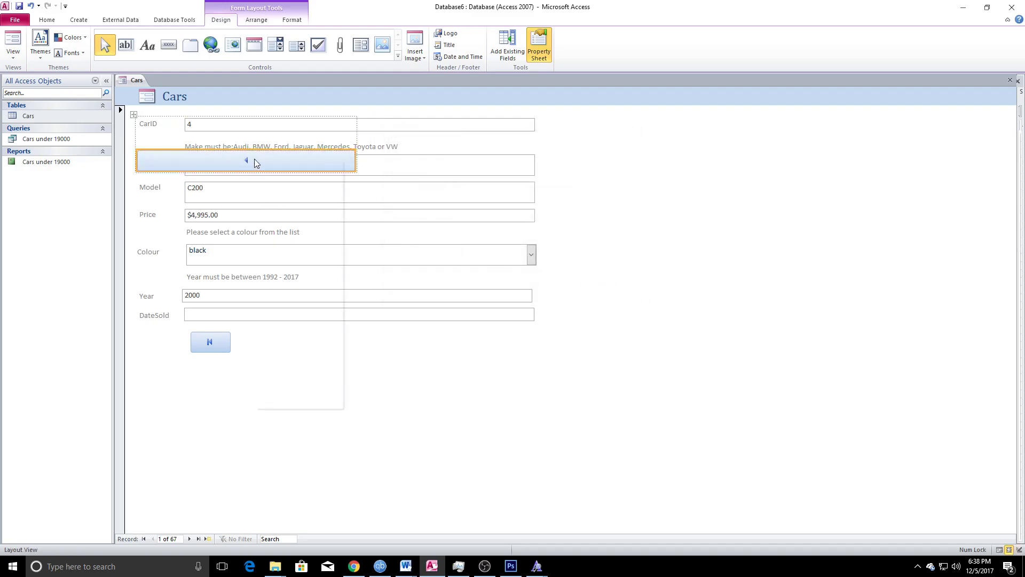
Remove the previous-record button's control layout, place it directly beside the first-record button and narrow it to a similar width
{"action": "right_click", "coordinate": [254, 159]}
{"action": "mouse_move", "coordinate": [320, 252]}
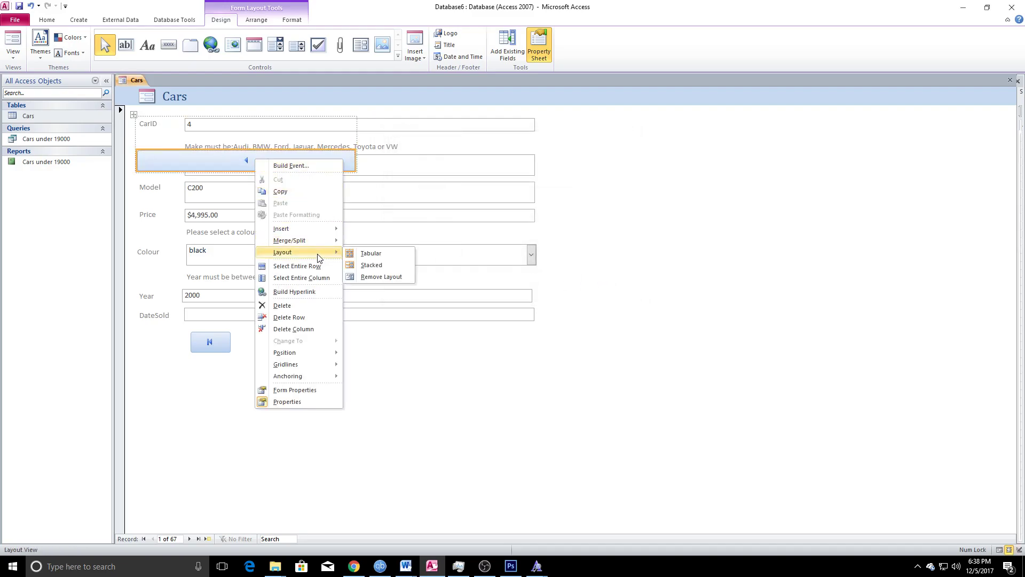
{"action": "left_click", "coordinate": [377, 277]}
{"action": "left_click_drag", "start_coordinate": [281, 165], "coordinate": [372, 340]}
{"action": "left_click_drag", "start_coordinate": [450, 343], "coordinate": [263, 342]}
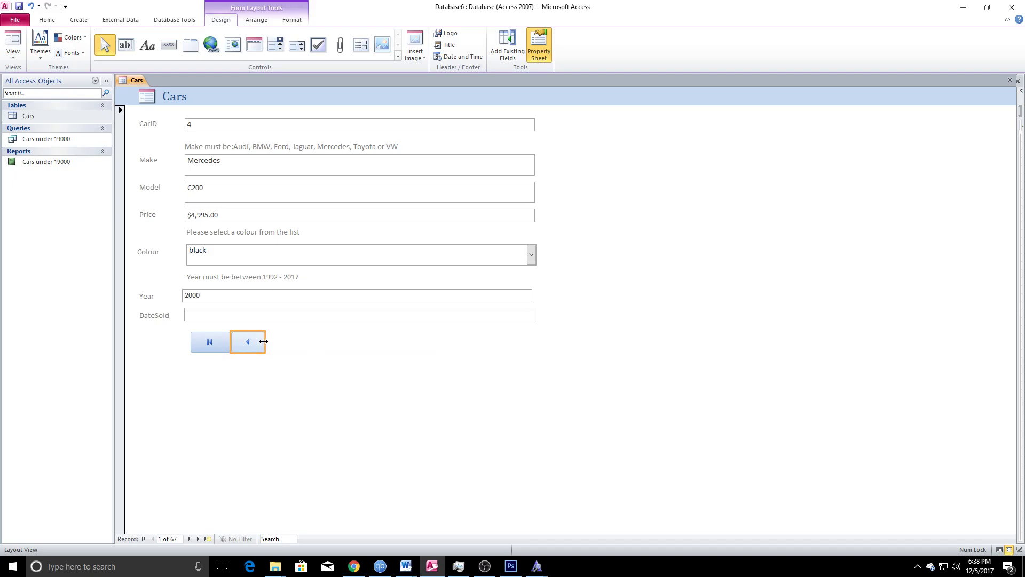
Switch the Cars form to Design View
{"action": "left_click", "coordinate": [169, 45]}
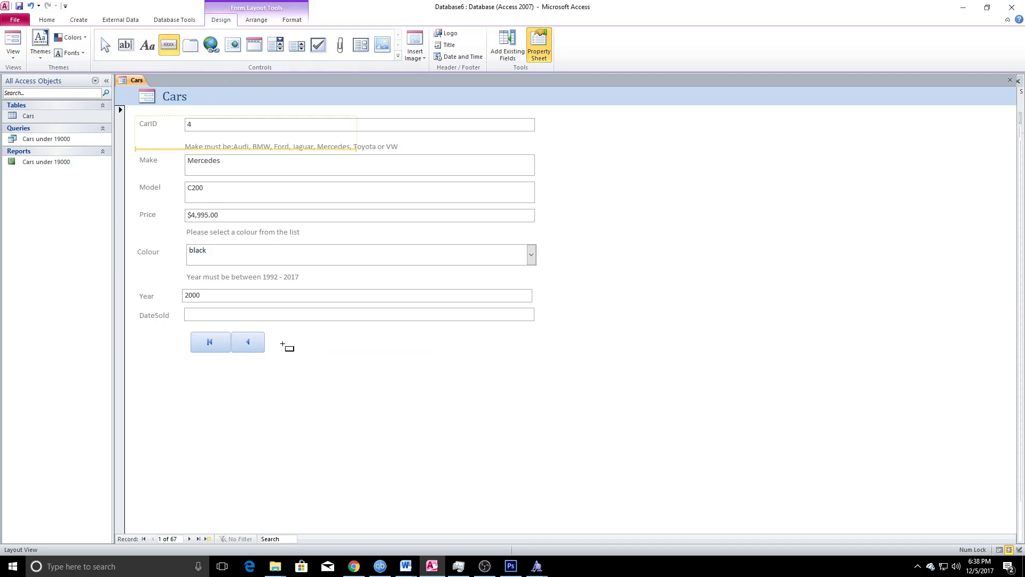
{"action": "right_click", "coordinate": [285, 349]}
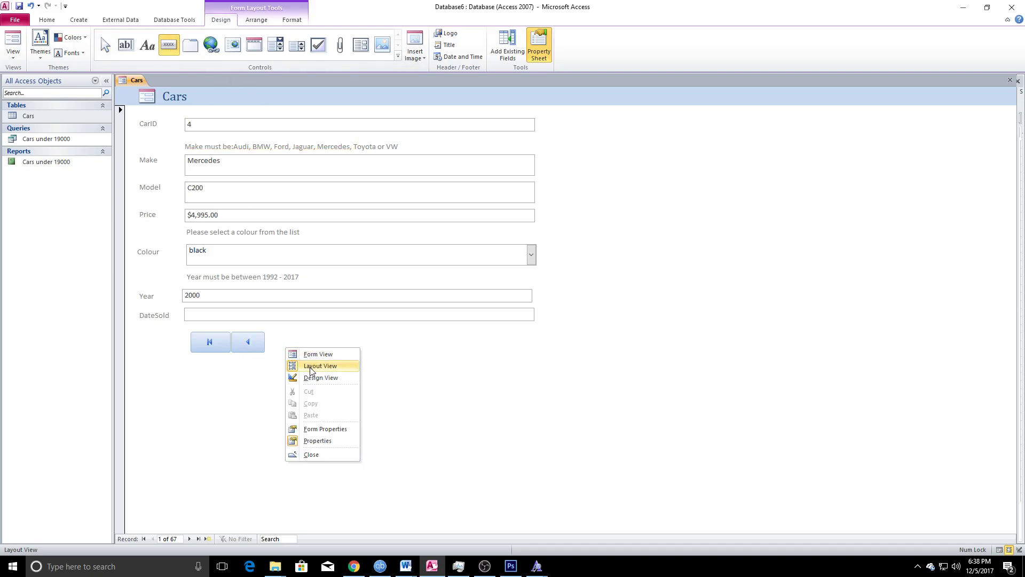
{"action": "left_click", "coordinate": [304, 363]}
{"action": "right_click", "coordinate": [263, 337]}
{"action": "right_click", "coordinate": [388, 343]}
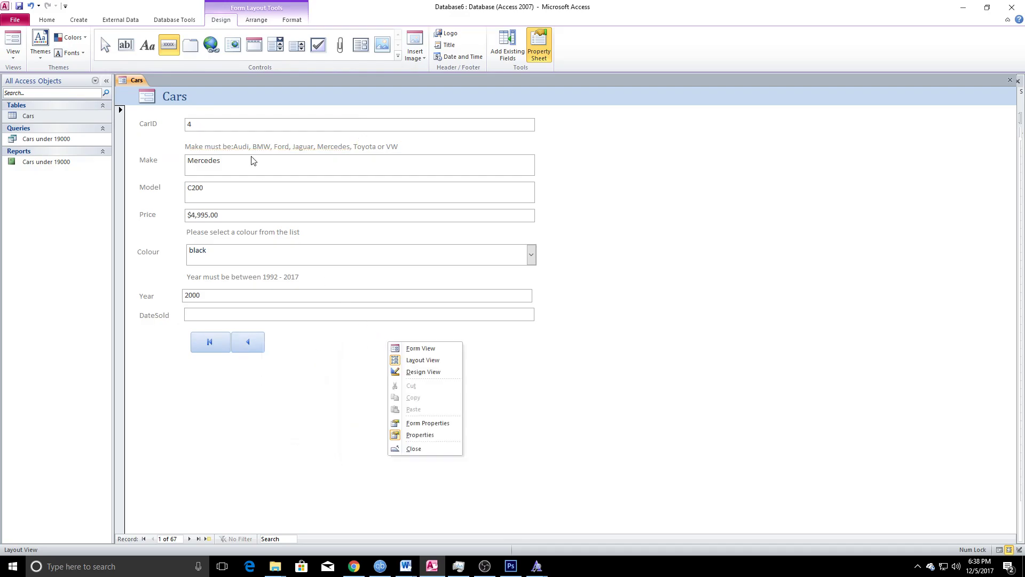
{"action": "right_click", "coordinate": [136, 74]}
{"action": "right_click", "coordinate": [131, 80]}
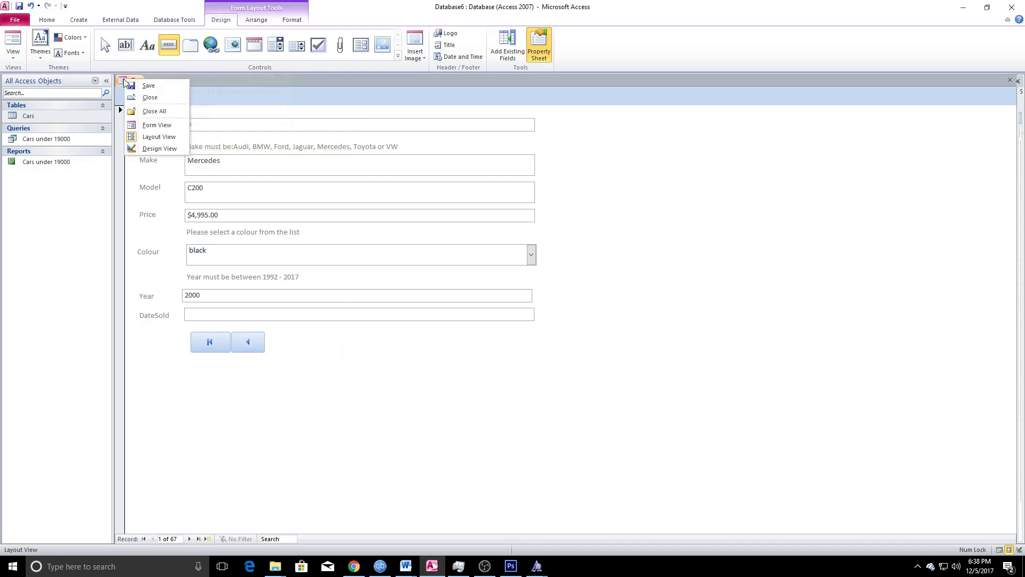
{"action": "left_click", "coordinate": [156, 149]}
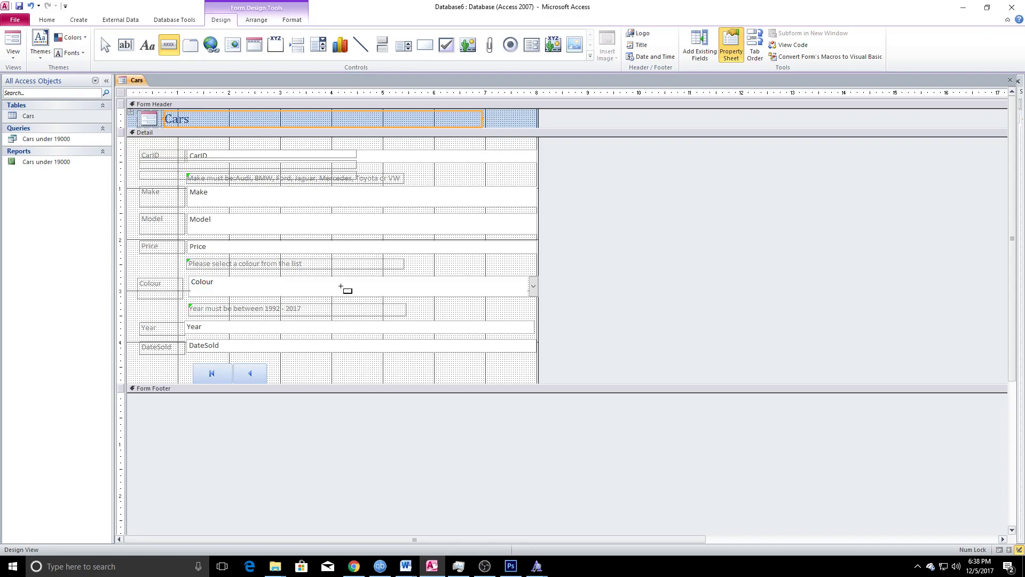
Cancel the new command button and delete the leftover empty layout cells below the CarID field
{"action": "left_click", "coordinate": [165, 169]}
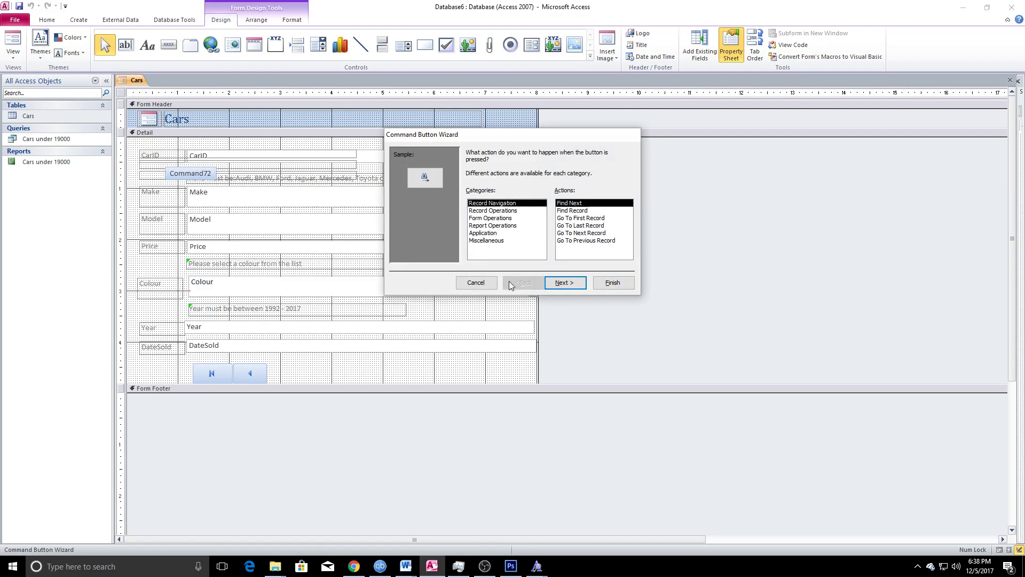
{"action": "left_click", "coordinate": [476, 282]}
{"action": "key", "text": "Delete"}
{"action": "left_click", "coordinate": [236, 165]}
{"action": "key", "text": "Escape"}
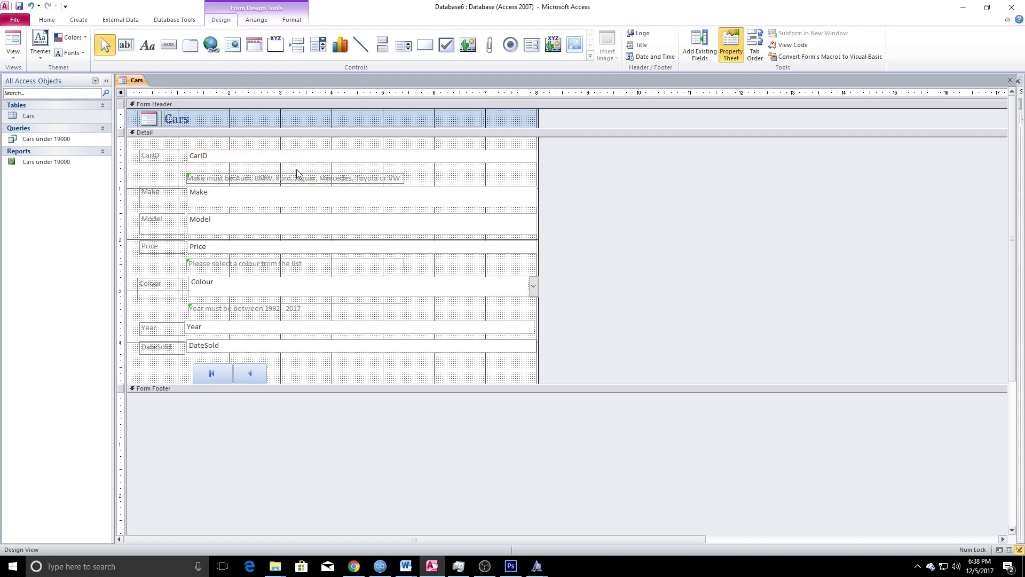
Add a Go To Last Record button with the Go To Last picture and place it in the button row below DateSold
{"action": "left_click", "coordinate": [169, 45]}
{"action": "left_click", "coordinate": [293, 364]}
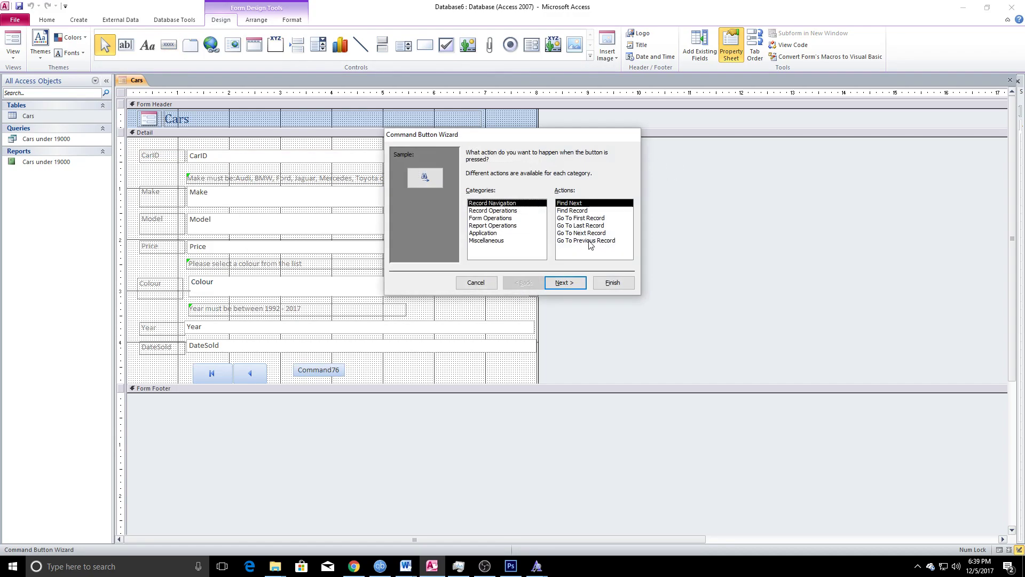
{"action": "left_click", "coordinate": [581, 225]}
{"action": "left_click", "coordinate": [567, 282]}
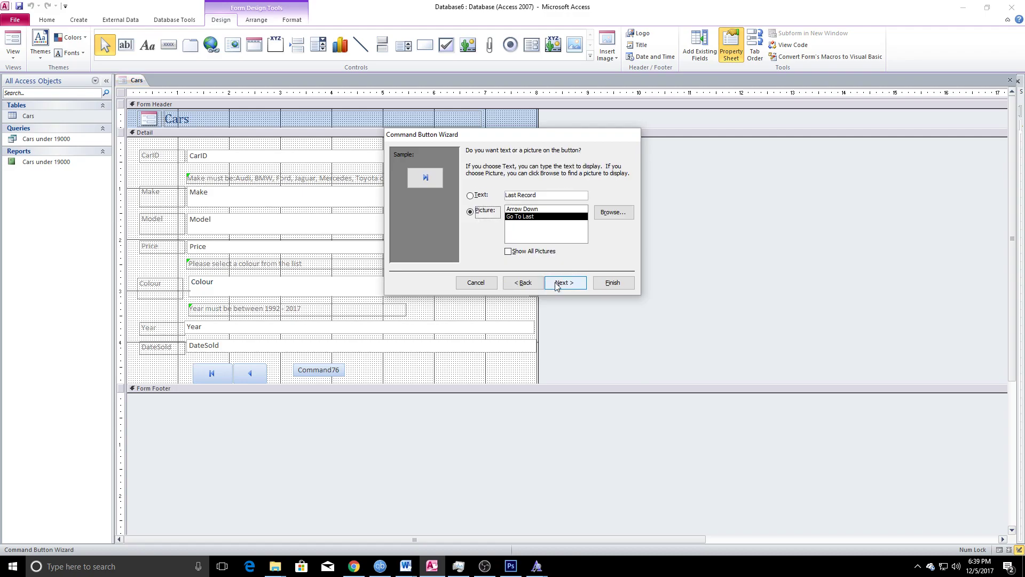
{"action": "left_click", "coordinate": [567, 282]}
{"action": "left_click", "coordinate": [598, 284]}
{"action": "left_click_drag", "start_coordinate": [312, 371], "coordinate": [367, 365]}
Add a Go To Next Record command button with its default picture between the previous-record and last-record buttons
{"action": "left_click", "coordinate": [169, 45]}
{"action": "left_click", "coordinate": [301, 367]}
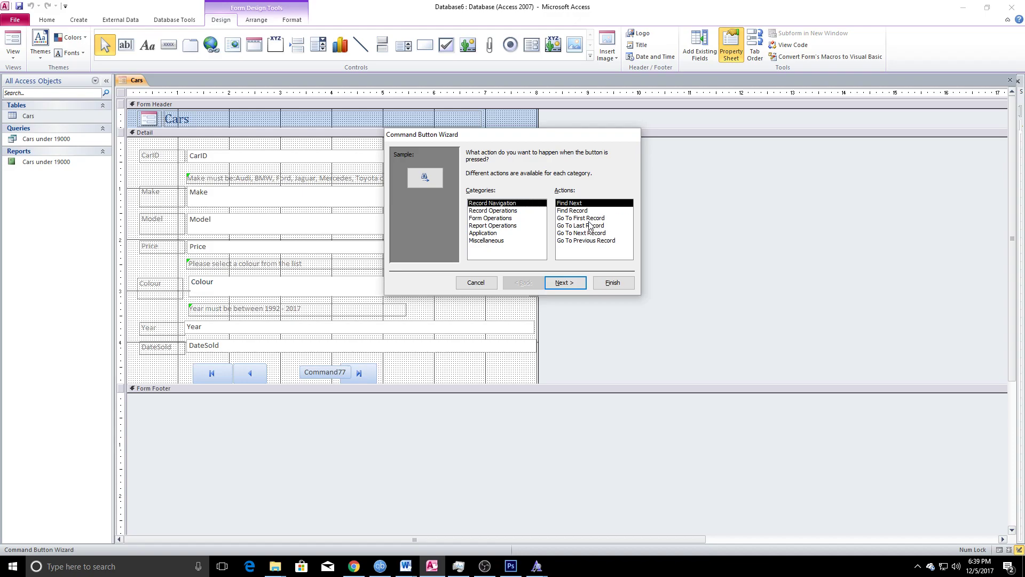
{"action": "left_click", "coordinate": [594, 241]}
{"action": "left_click", "coordinate": [573, 284]}
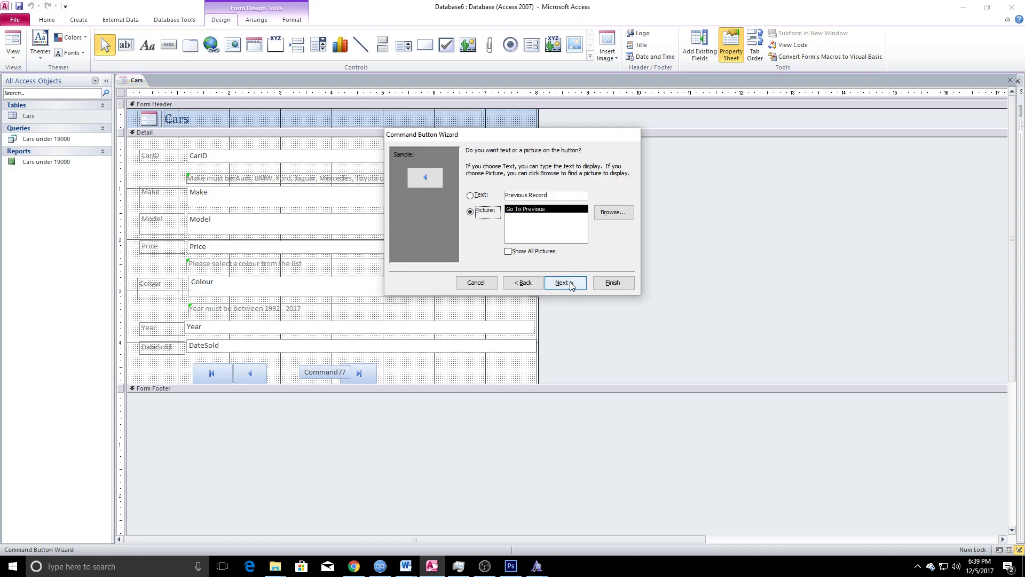
{"action": "left_click", "coordinate": [533, 285]}
{"action": "left_click", "coordinate": [585, 233]}
{"action": "left_click", "coordinate": [563, 283]}
{"action": "left_click", "coordinate": [609, 282]}
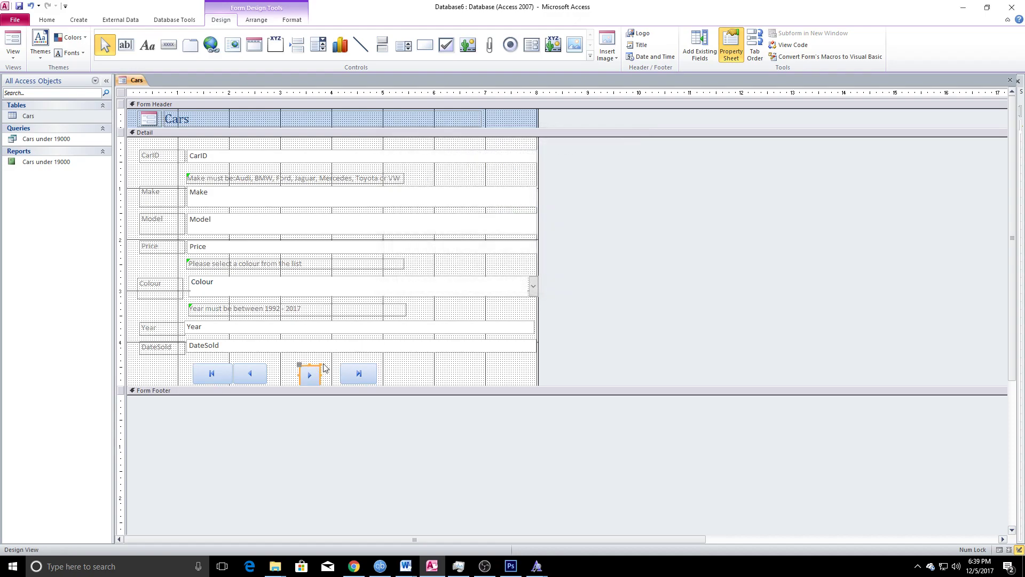
Align the next-record button with the row, widen it and set it directly beside the last-record button, shifting both along the row
{"action": "mouse_move", "coordinate": [322, 377]}
{"action": "left_mouse_down"}
{"action": "mouse_move", "coordinate": [338, 370]}
{"action": "mouse_move", "coordinate": [323, 361]}
{"action": "left_mouse_up"}
{"action": "left_click", "coordinate": [345, 368], "text": "shift"}
{"action": "left_click_drag", "start_coordinate": [351, 368], "coordinate": [368, 368]}
{"action": "left_click", "coordinate": [434, 380]}
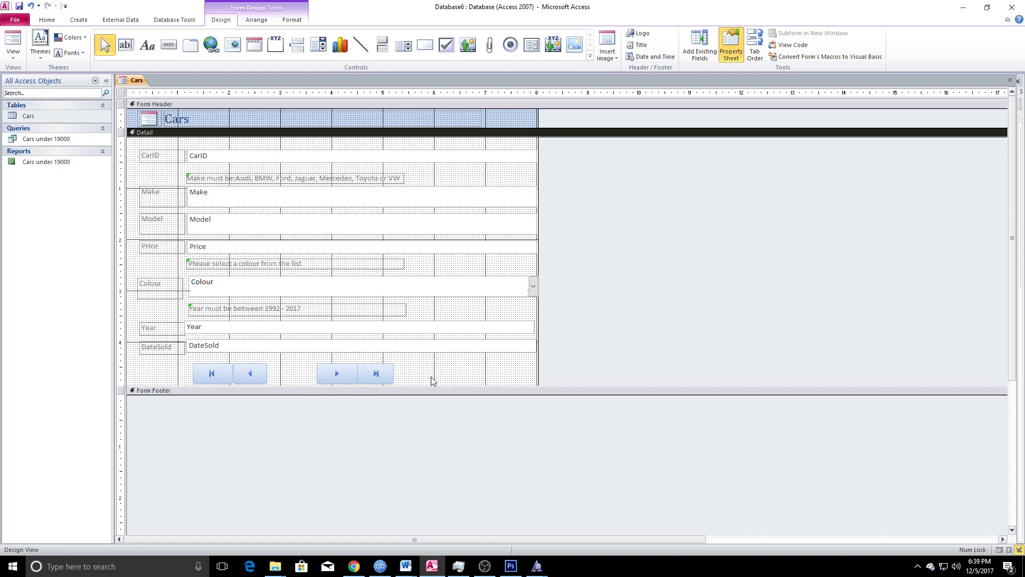
Add an Add New Record button with the Go To New picture and fit it between the previous-record and next-record buttons
{"action": "left_click", "coordinate": [169, 45]}
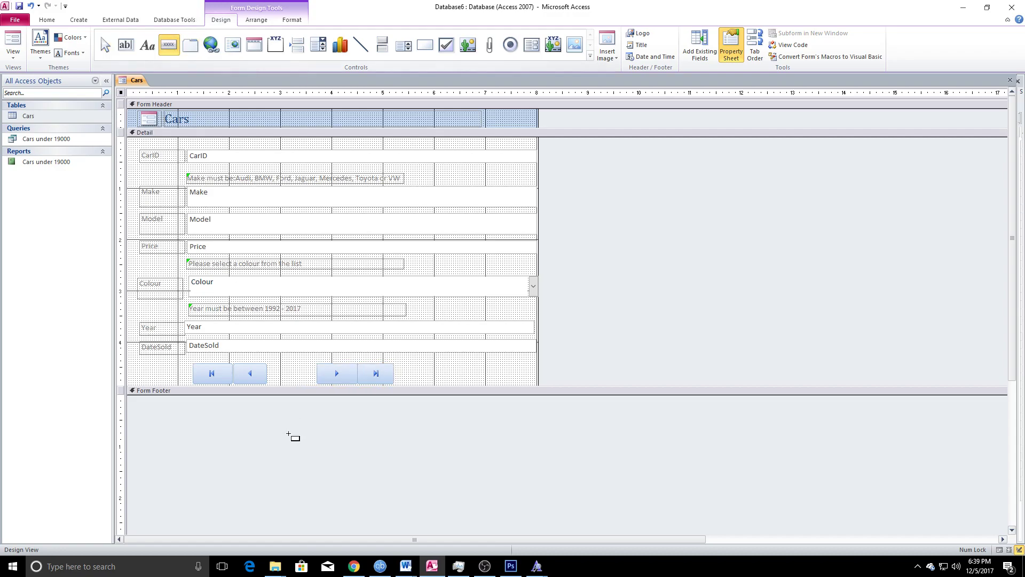
{"action": "left_click", "coordinate": [279, 373]}
{"action": "left_click", "coordinate": [501, 218]}
{"action": "left_click", "coordinate": [503, 211]}
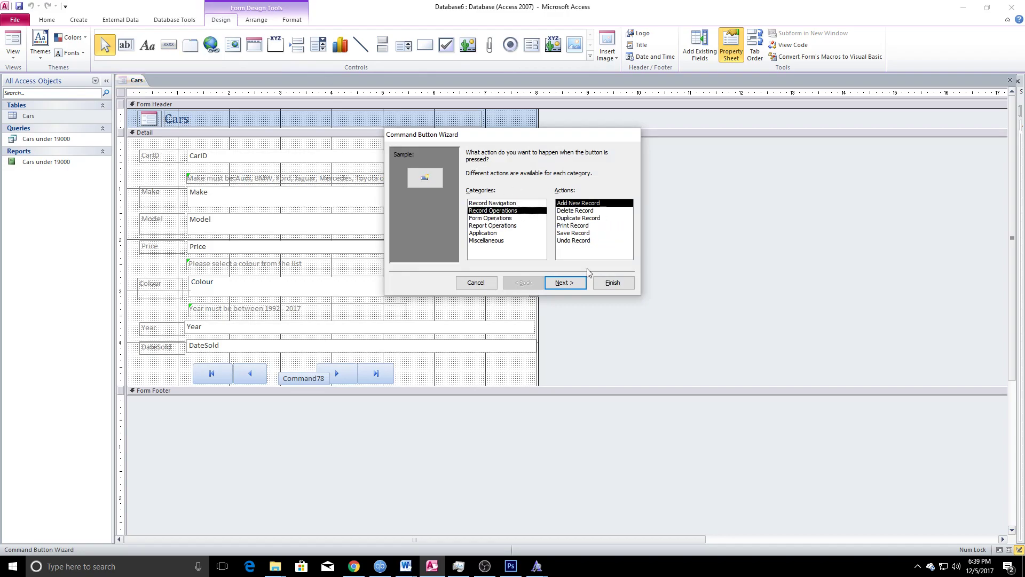
{"action": "left_click", "coordinate": [565, 282]}
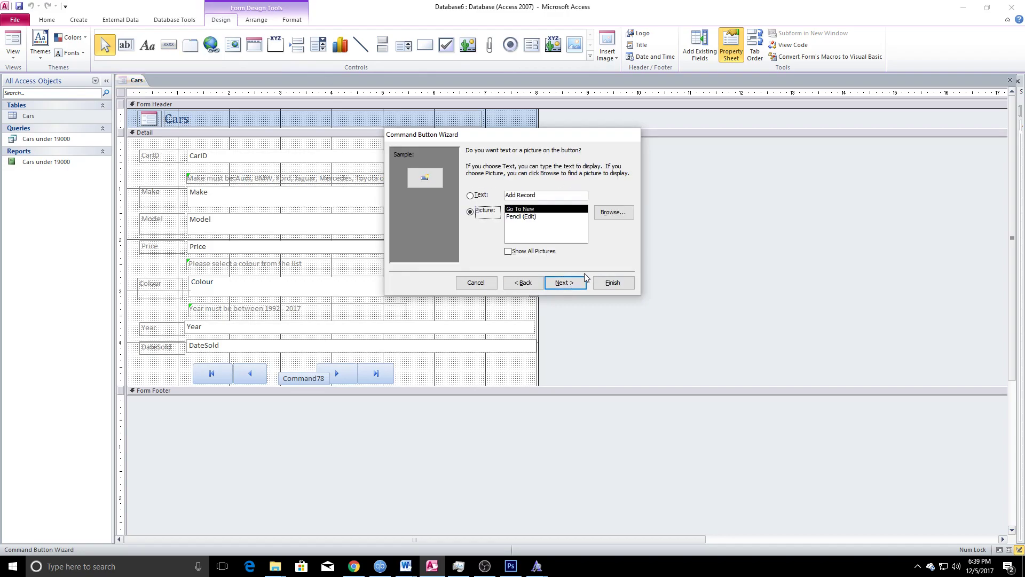
{"action": "left_click", "coordinate": [613, 283]}
{"action": "left_click_drag", "start_coordinate": [278, 370], "coordinate": [310, 373]}
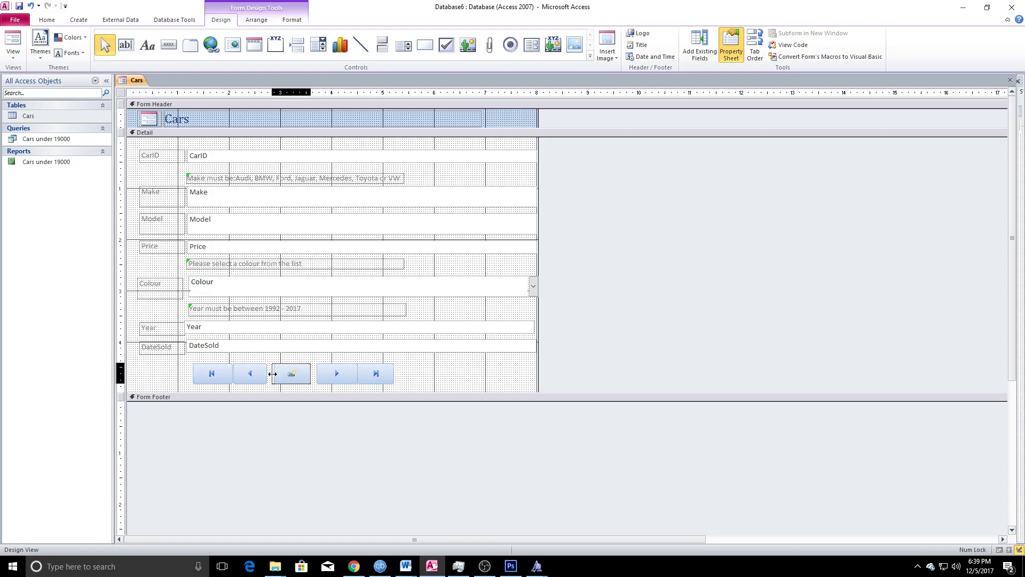
{"action": "left_click", "coordinate": [476, 372]}
Select all five navigation buttons and move them together to roughly the centre of the form below DateSold
{"action": "left_click", "coordinate": [225, 371]}
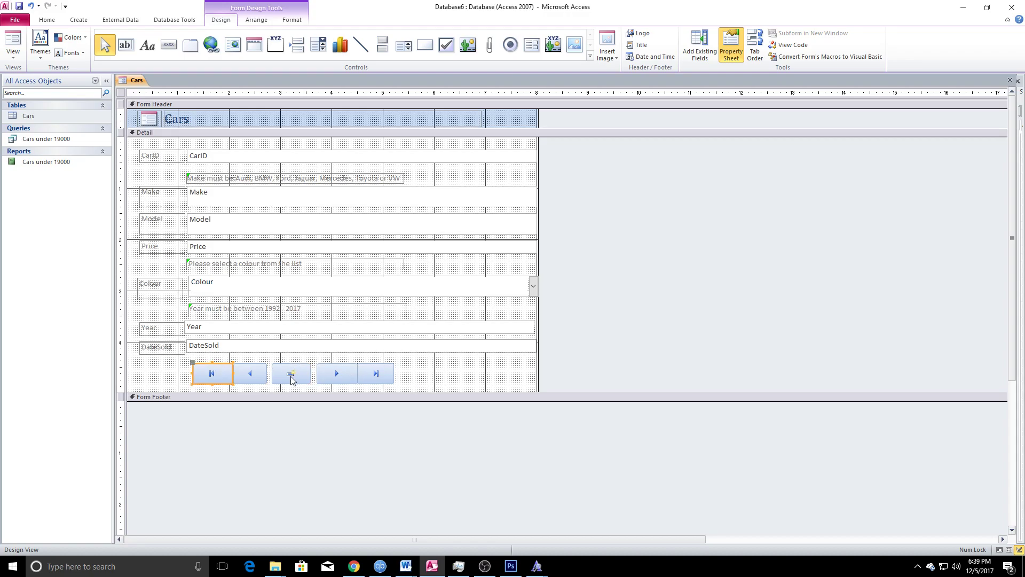
{"action": "left_click", "coordinate": [258, 369], "text": "shift"}
{"action": "left_click", "coordinate": [338, 373], "text": "shift"}
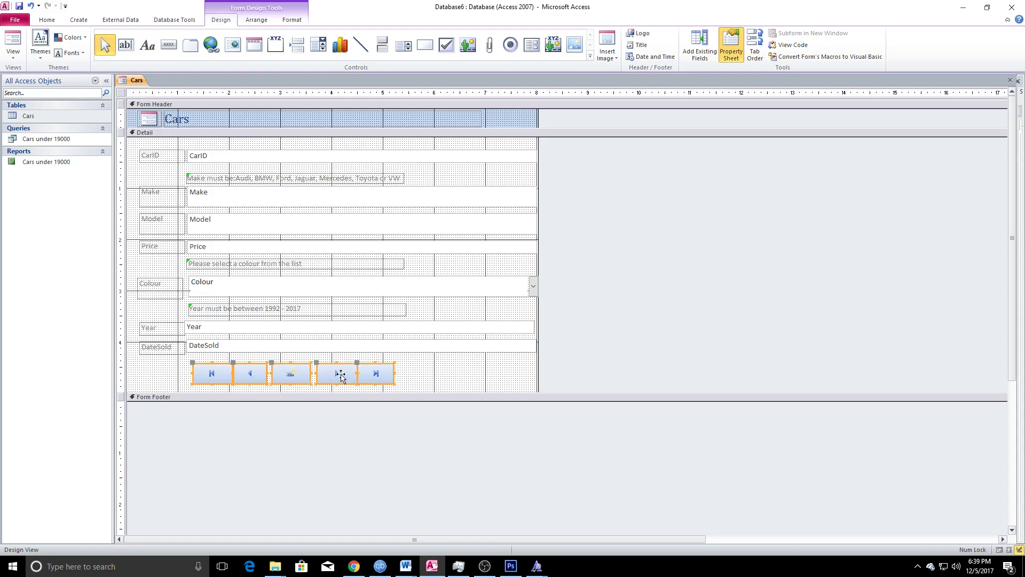
{"action": "left_click_drag", "start_coordinate": [384, 366], "coordinate": [427, 367]}
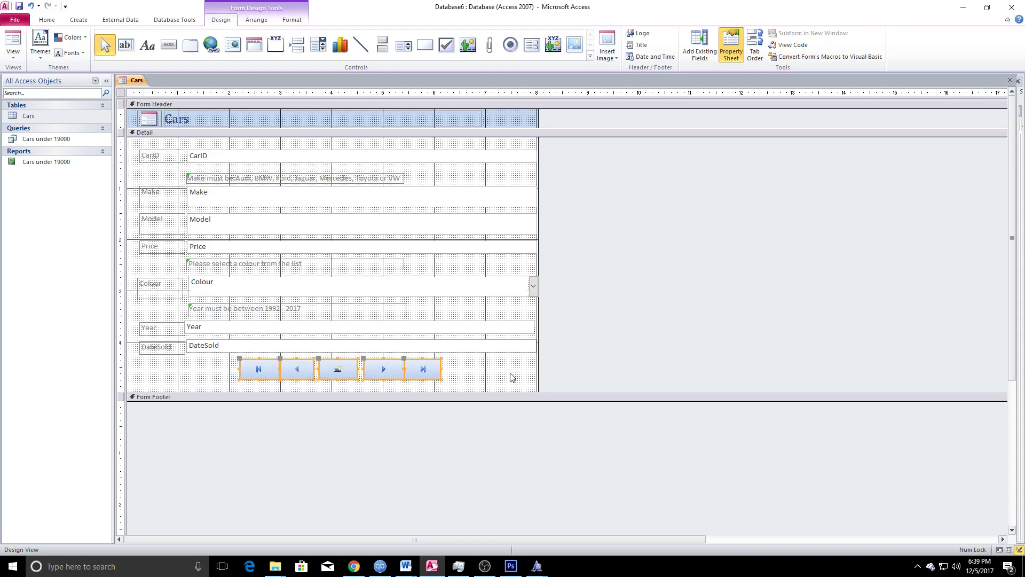
{"action": "left_click", "coordinate": [511, 373]}
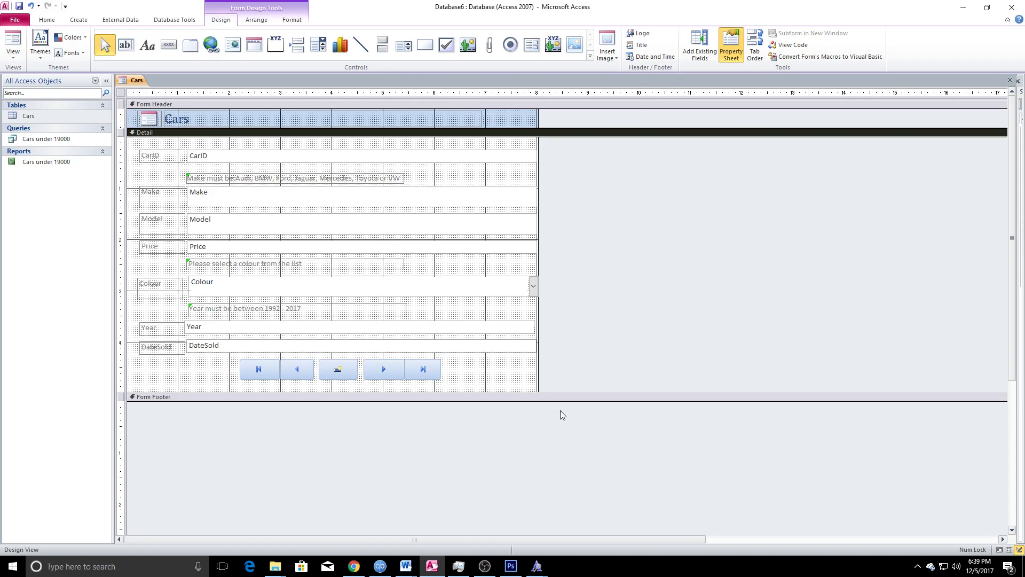
Switch to Word to review the data entry form requirements in Task Sheet 1, and return to the Cars form in Access
{"action": "left_click", "coordinate": [406, 566]}
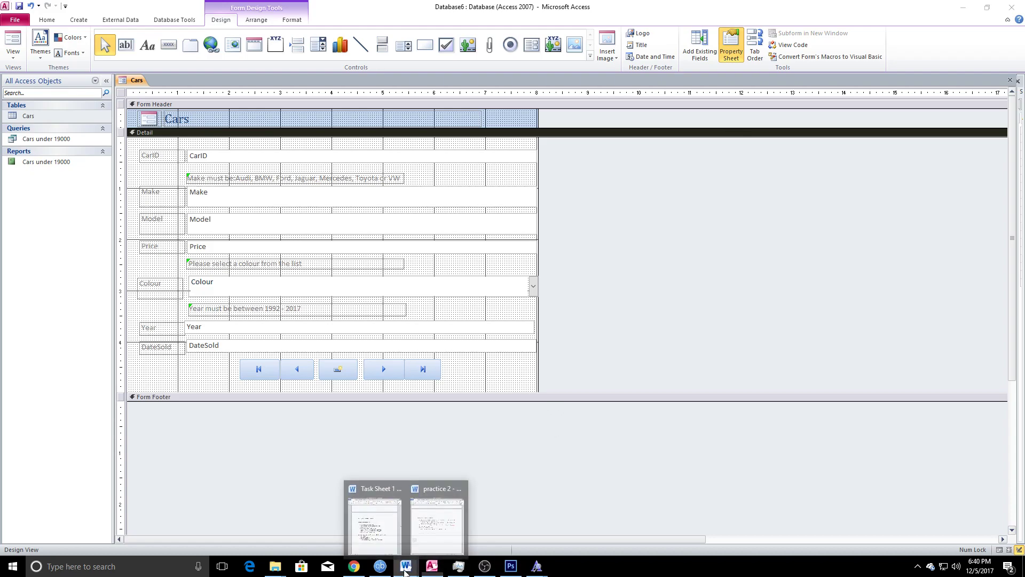
{"action": "left_click", "coordinate": [463, 530]}
{"action": "scroll", "coordinate": [701, 409], "scroll_direction": "up", "scroll_amount": 10}
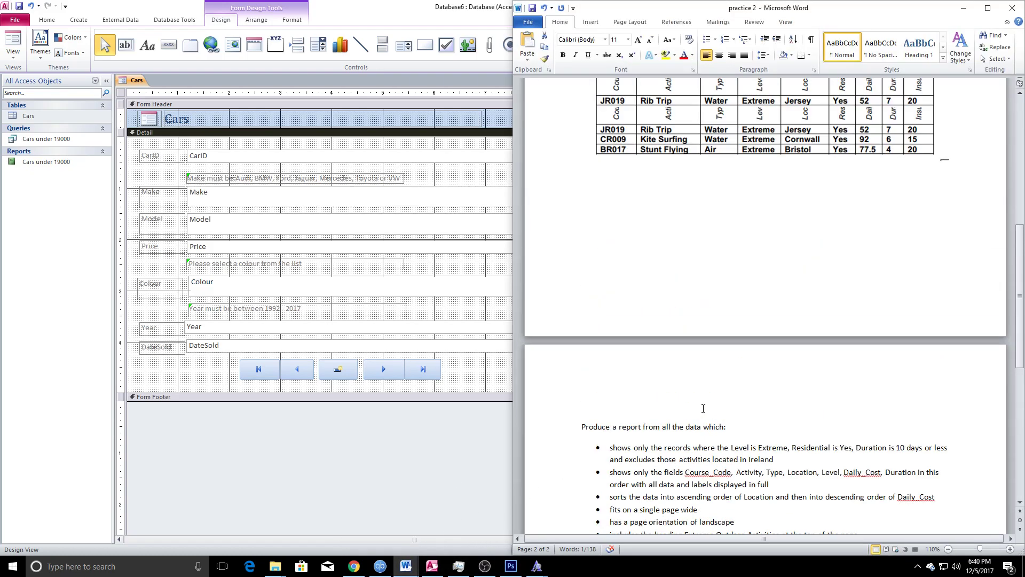
{"action": "scroll", "coordinate": [701, 409], "scroll_direction": "down", "scroll_amount": 8}
{"action": "left_click", "coordinate": [406, 565]}
{"action": "left_click", "coordinate": [374, 521]}
{"action": "scroll", "coordinate": [701, 407], "scroll_direction": "up", "scroll_amount": 10}
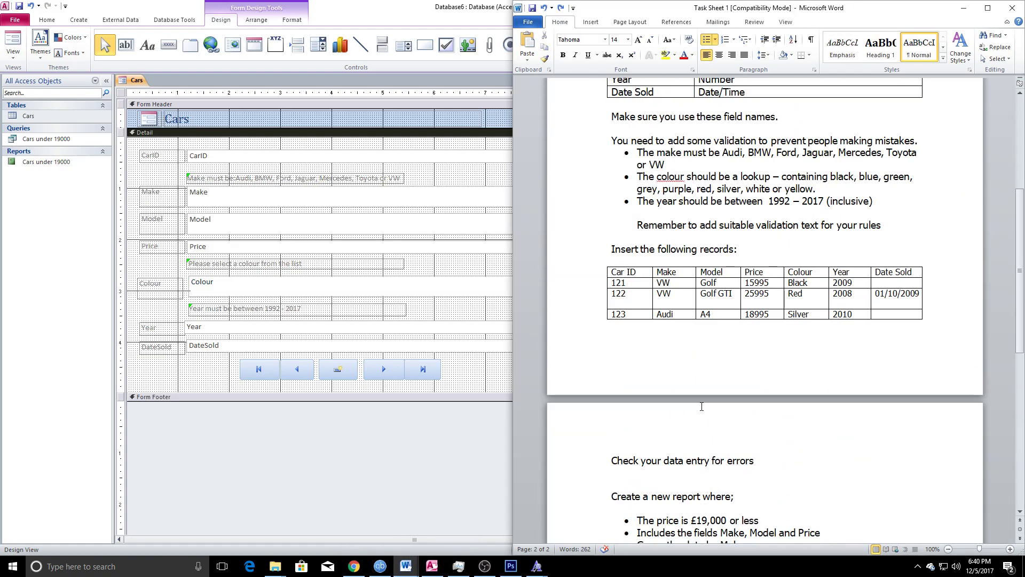
{"action": "scroll", "coordinate": [702, 407], "scroll_direction": "down", "scroll_amount": 10}
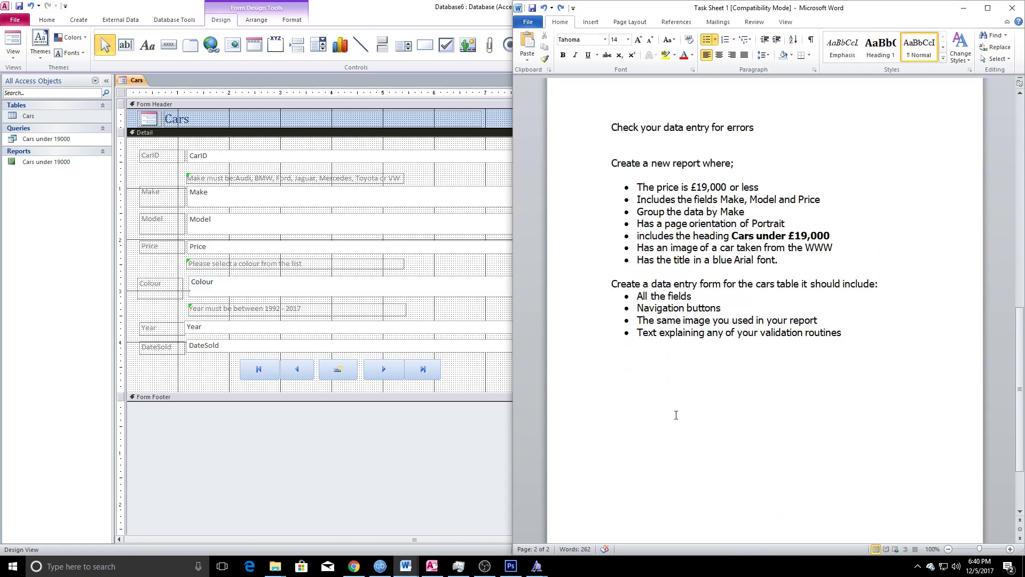
{"action": "scroll", "coordinate": [668, 411], "scroll_direction": "up", "scroll_amount": 2}
{"action": "left_click", "coordinate": [485, 377]}
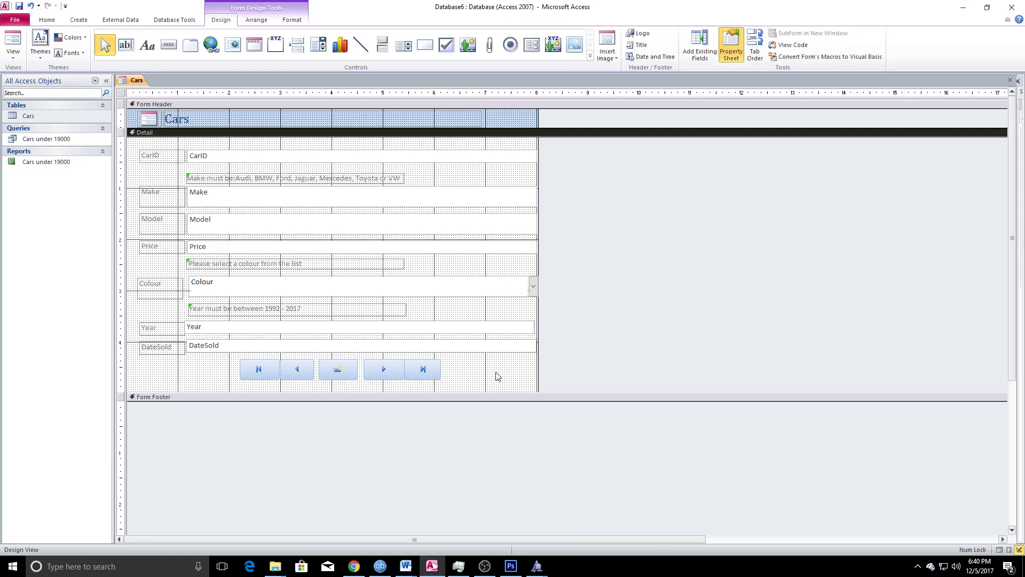